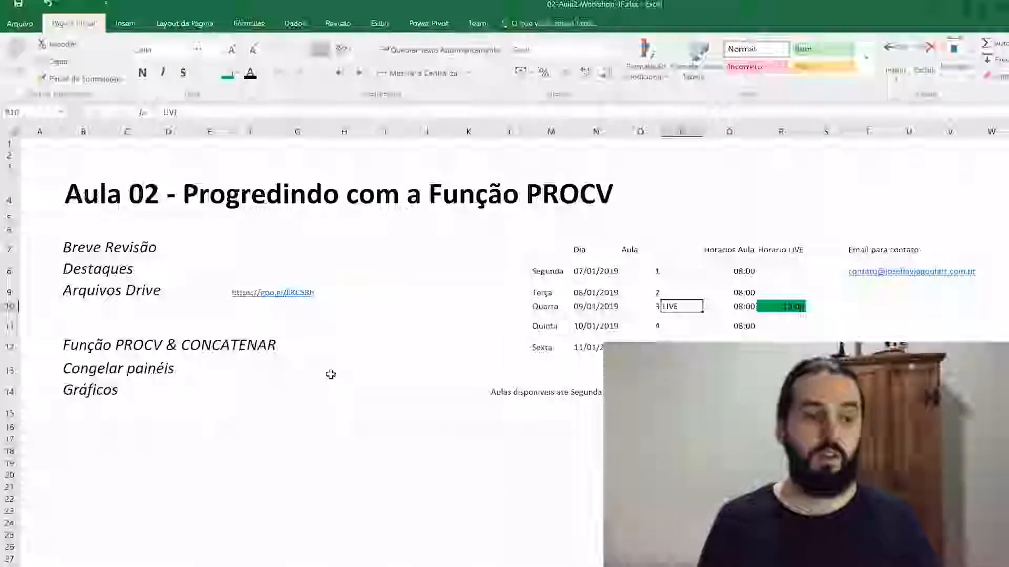
Review the lesson's topics: the PROCV & CONCATENAR functions, freezing panes and charts
{"action": "left_click", "coordinate": [108, 359]}
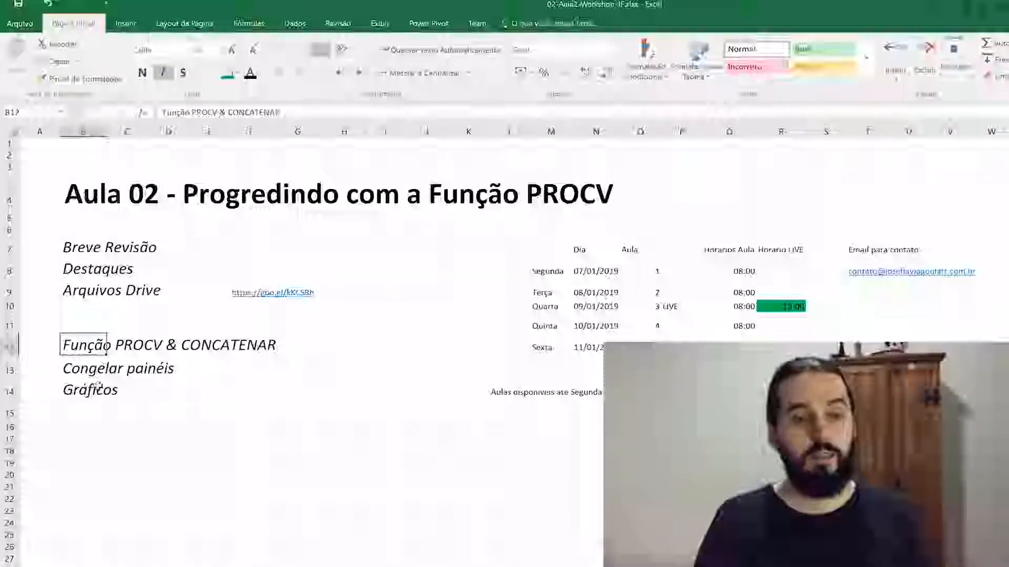
{"action": "left_click", "coordinate": [89, 369]}
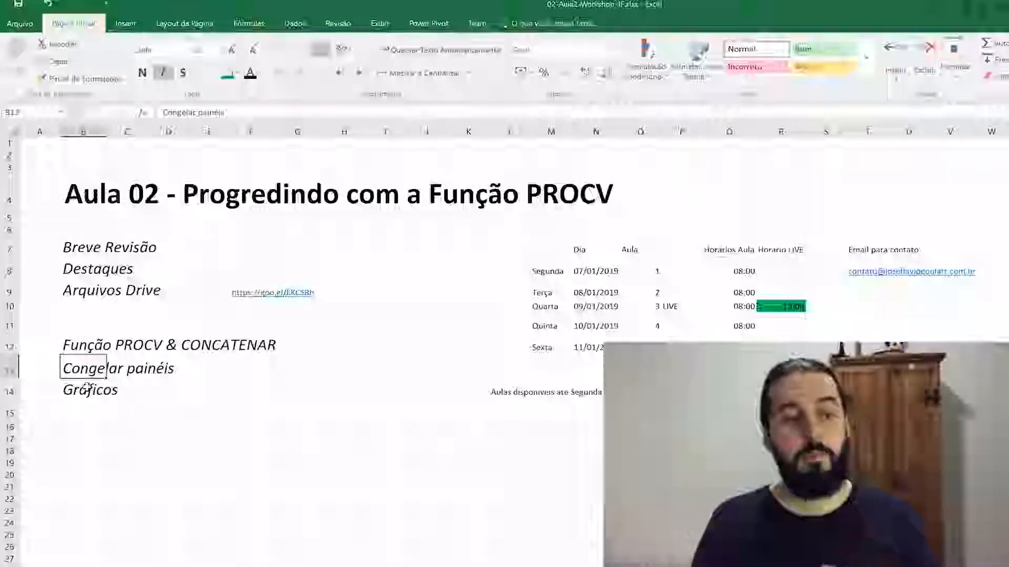
{"action": "left_click", "coordinate": [82, 390]}
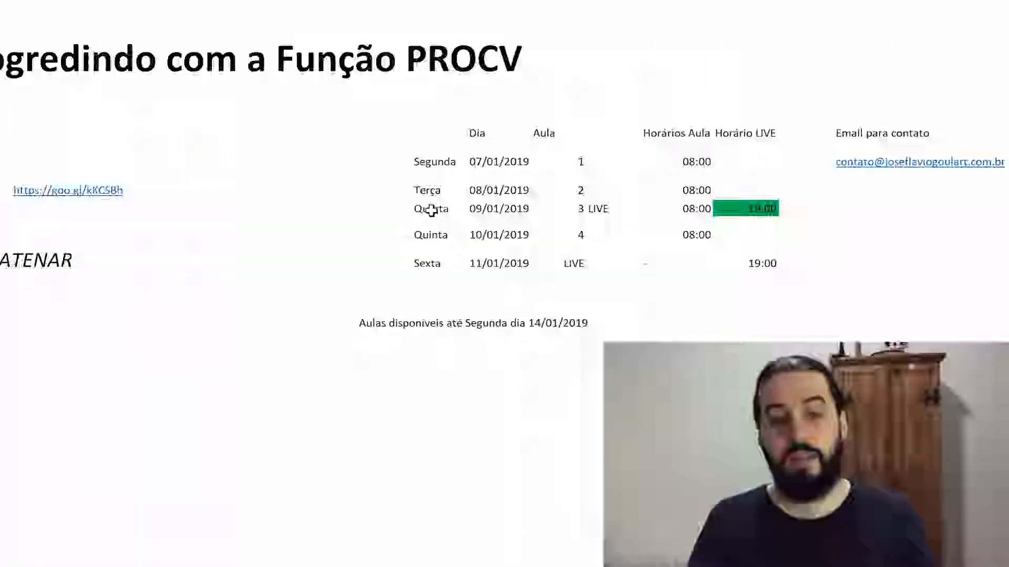
Review the Terça and Quarta entries in the lesson schedule, including the LIVE session
{"action": "left_click", "coordinate": [430, 199]}
{"action": "left_click_drag", "start_coordinate": [433, 188], "coordinate": [499, 190]}
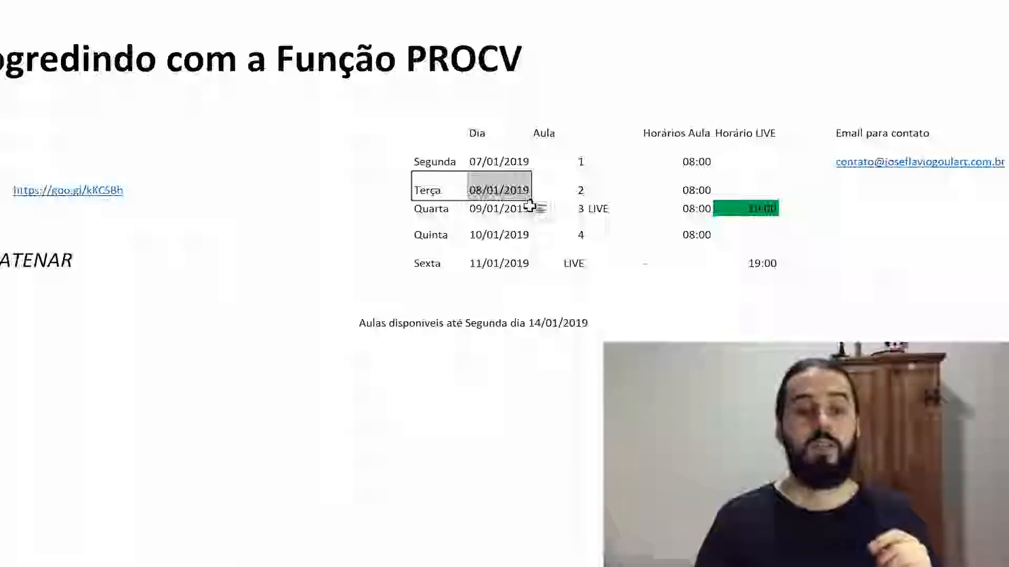
{"action": "left_click", "coordinate": [503, 214]}
{"action": "left_click", "coordinate": [443, 212]}
{"action": "left_click", "coordinate": [498, 211]}
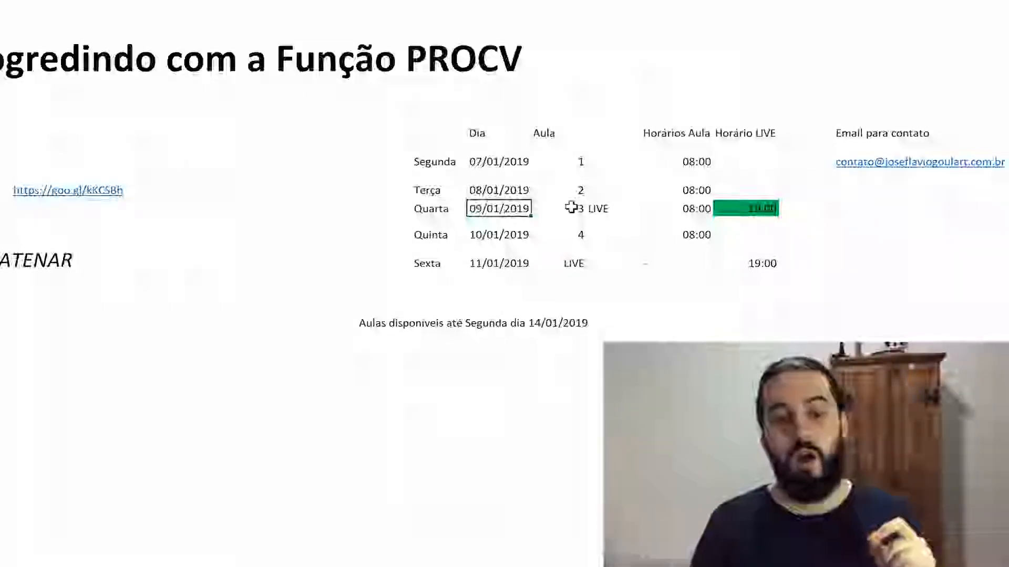
{"action": "left_click", "coordinate": [630, 208]}
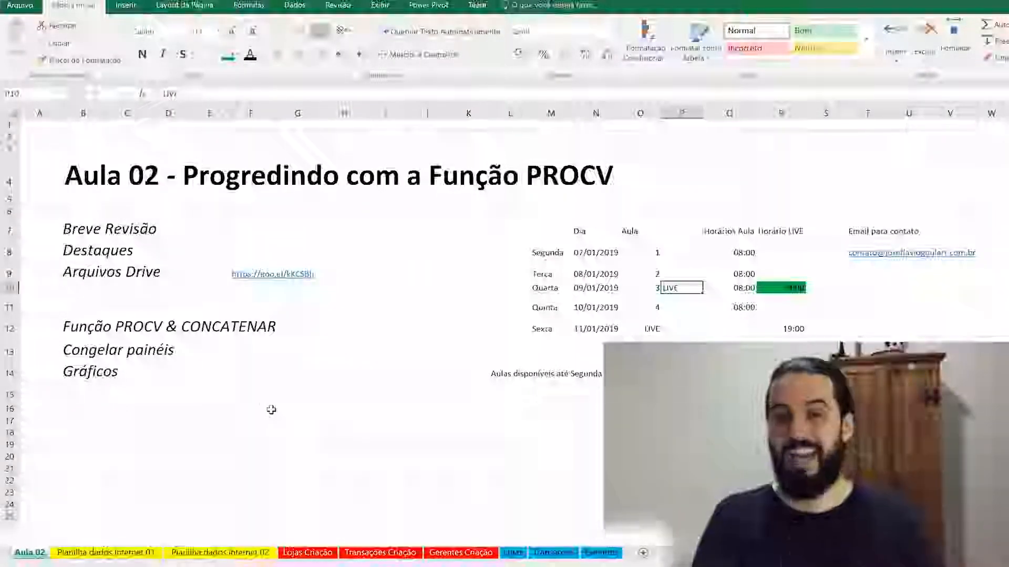
{"action": "left_click", "coordinate": [333, 383]}
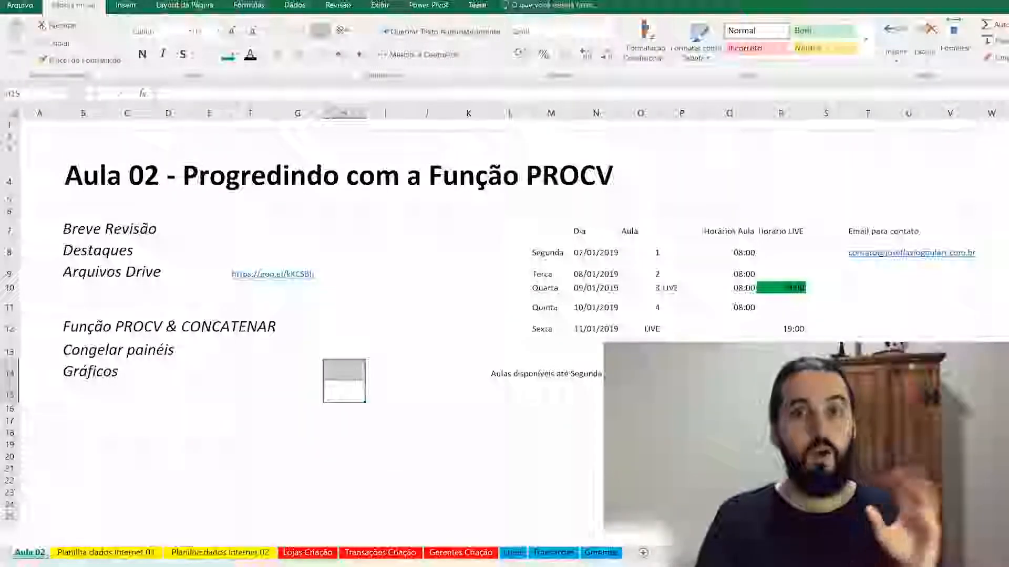
Compare the Planilha dados Internet 02 sheet with its Wikipedia source page on Brazilian states by number of municipalities
{"action": "left_click", "coordinate": [115, 552]}
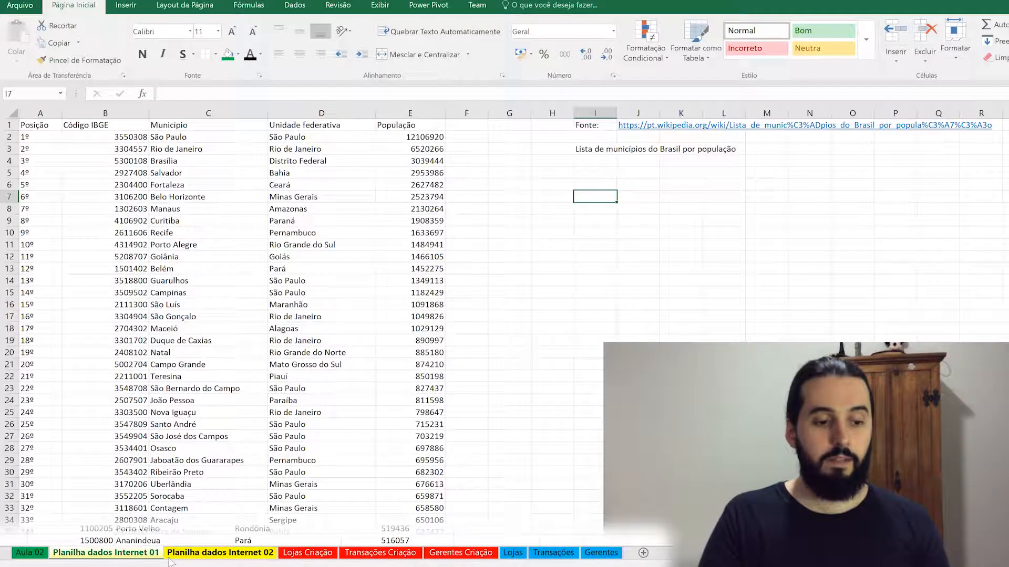
{"action": "left_click", "coordinate": [239, 554]}
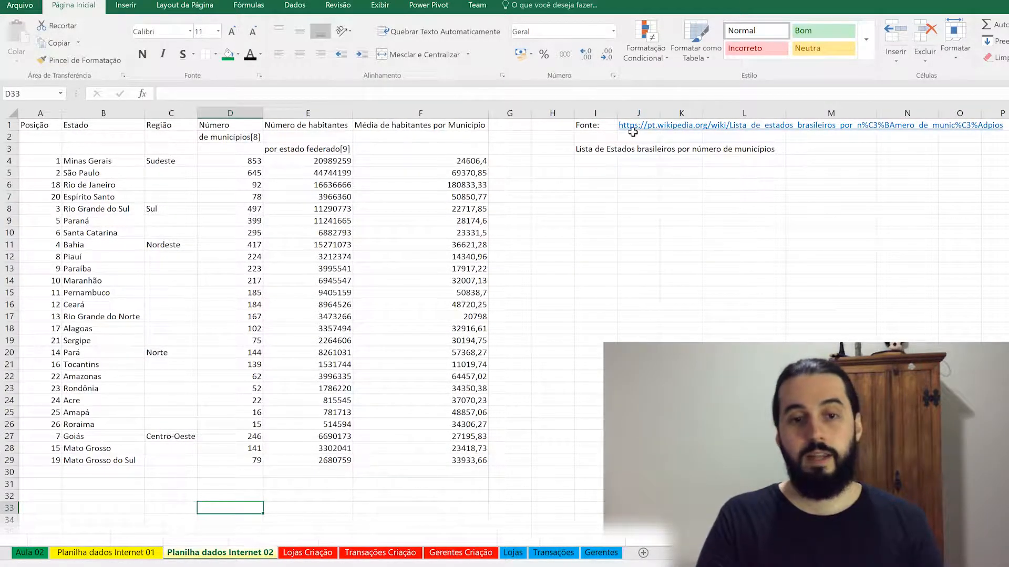
{"action": "key", "text": "alt+Tab"}
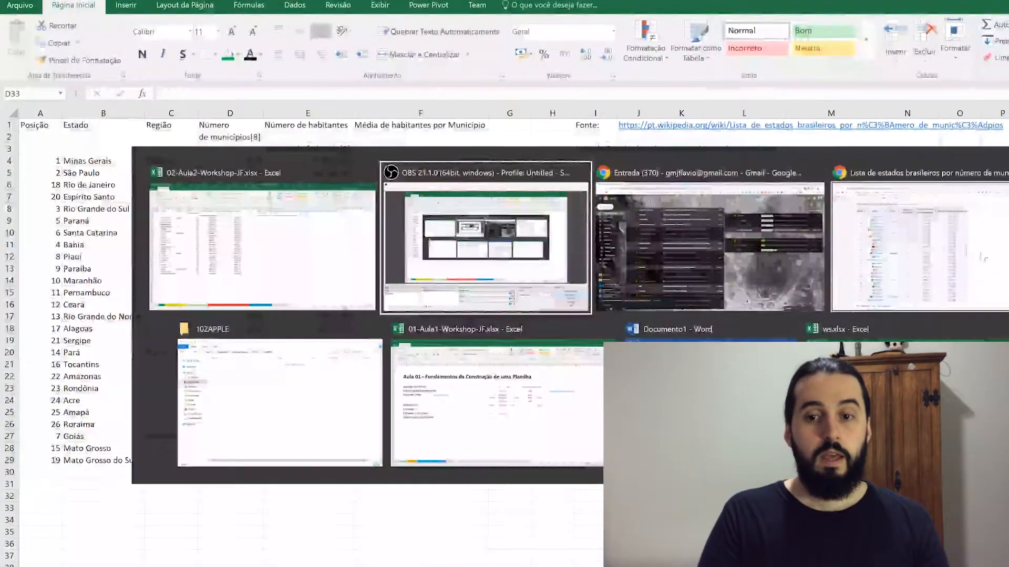
{"action": "left_click", "coordinate": [927, 245]}
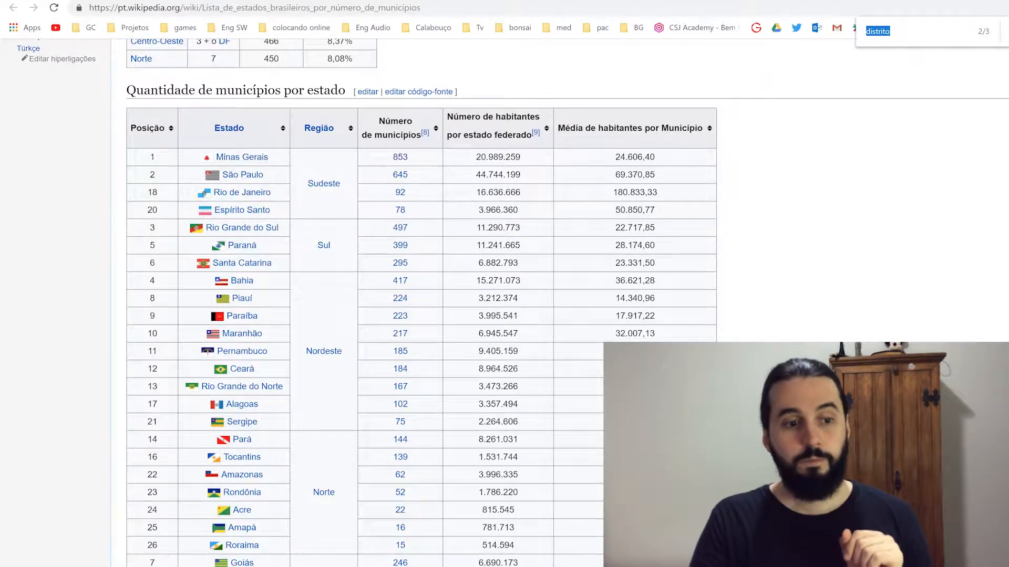
{"action": "key", "text": "Escape"}
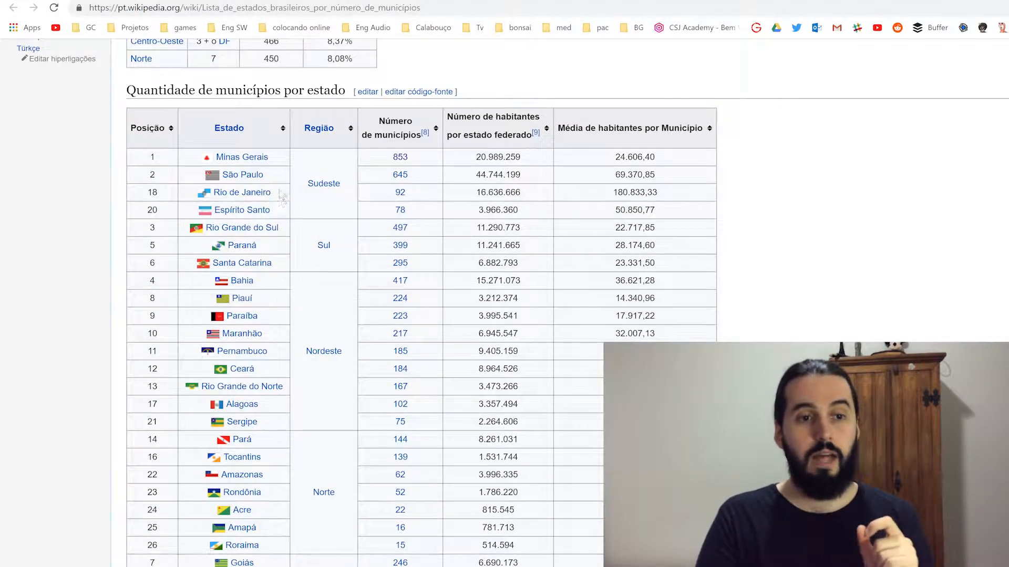
{"action": "scroll", "coordinate": [282, 198], "scroll_direction": "up", "scroll_amount": 3}
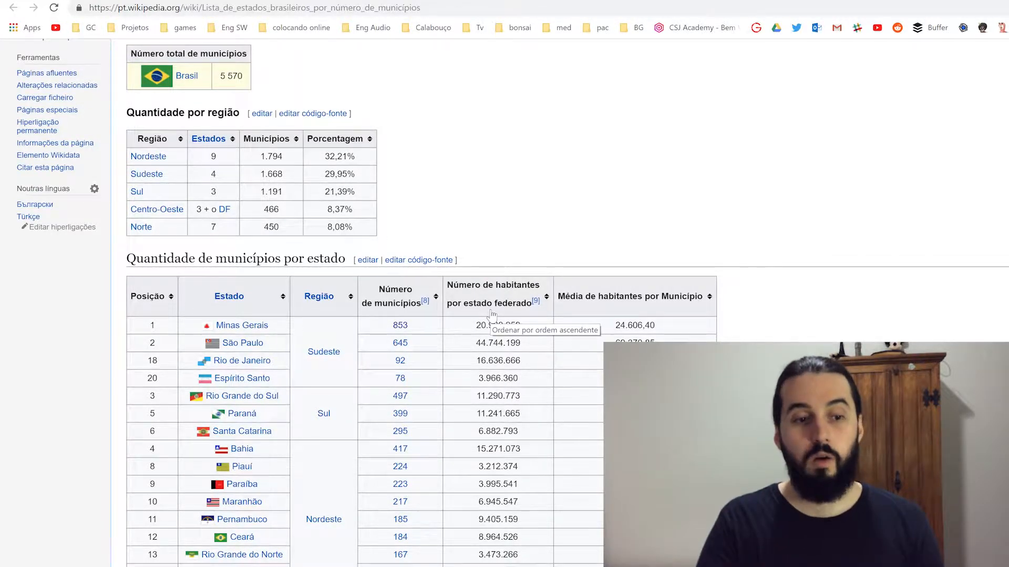
{"action": "scroll", "coordinate": [492, 315], "scroll_direction": "down", "scroll_amount": 2}
{"action": "key", "text": "alt+Tab"}
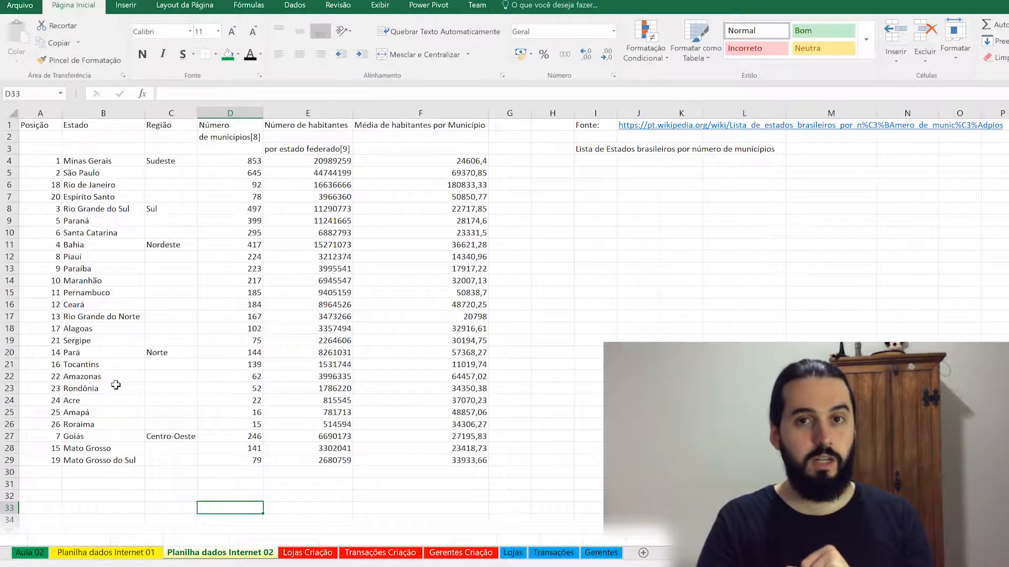
Compare the Planilha dados Internet 01 sheet with its Wikipedia source page on Brazilian municipalities by population
{"action": "left_click", "coordinate": [127, 552]}
{"action": "key", "text": "alt+Tab"}
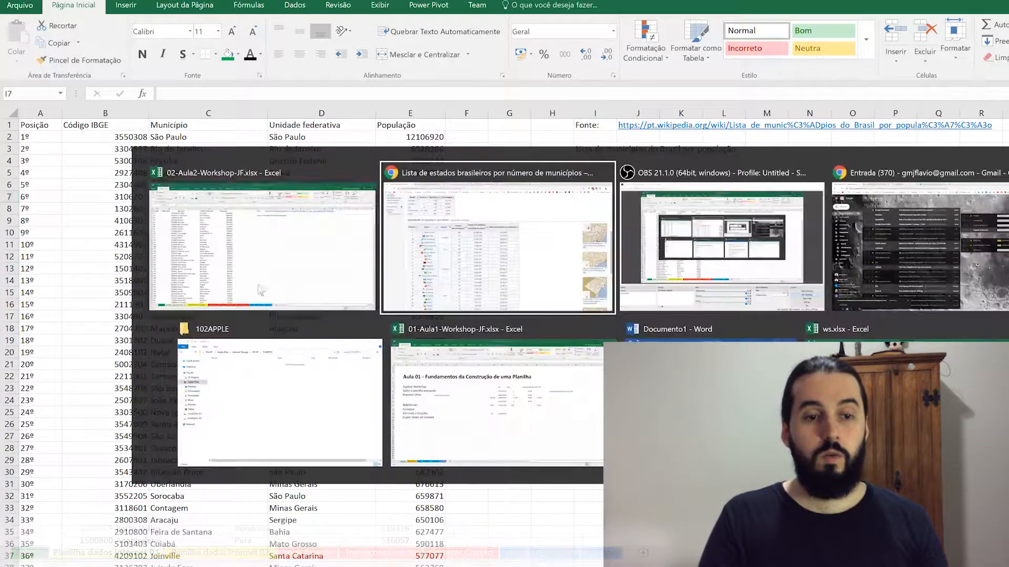
{"action": "left_click", "coordinate": [239, 1]}
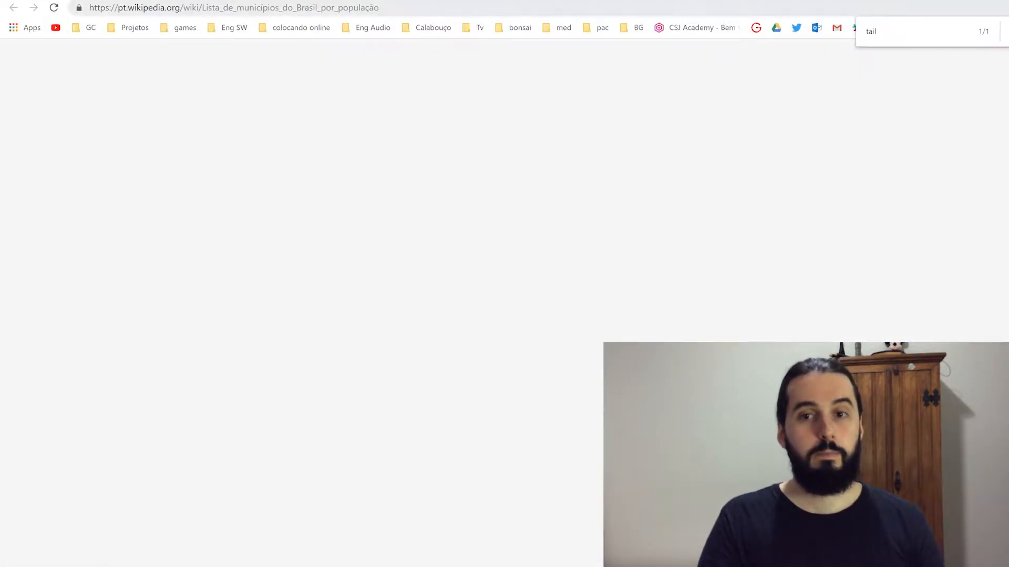
{"action": "scroll", "coordinate": [381, 373], "scroll_direction": "down", "scroll_amount": 2}
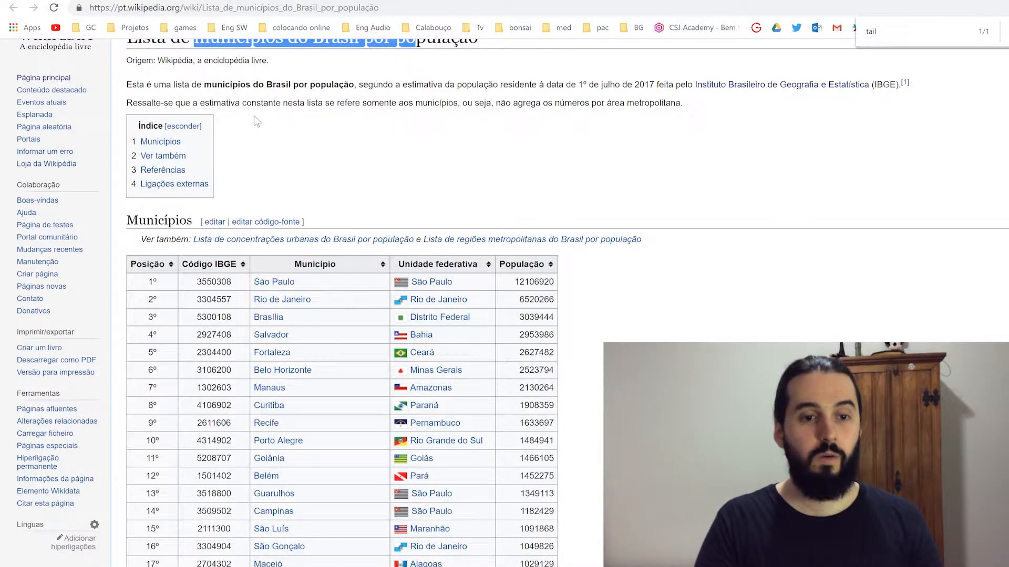
{"action": "key", "text": "alt+Tab"}
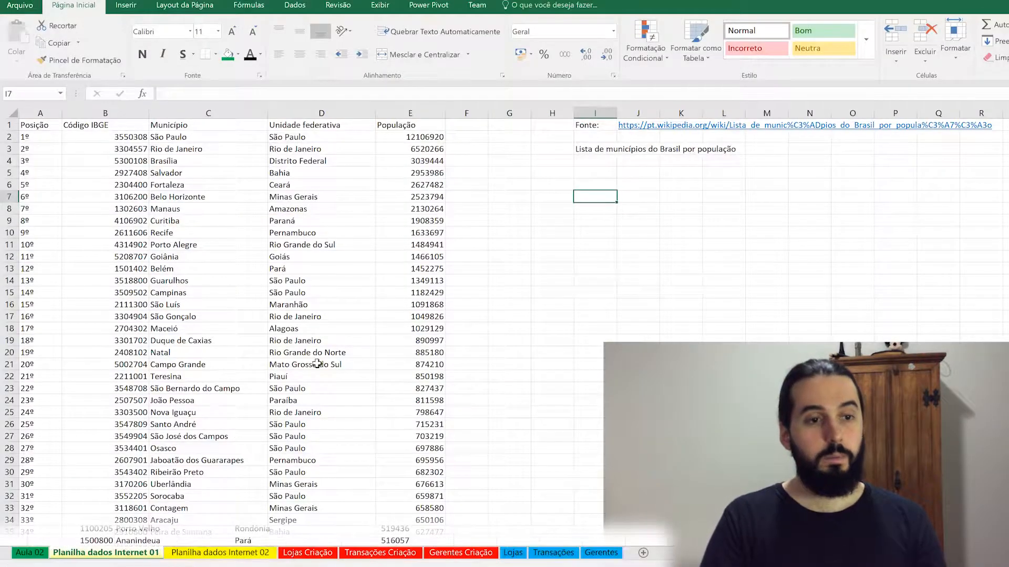
Examine the Município, Unidade federativa and População columns on the Planilha dados Internet 01 sheet
{"action": "left_click", "coordinate": [317, 364]}
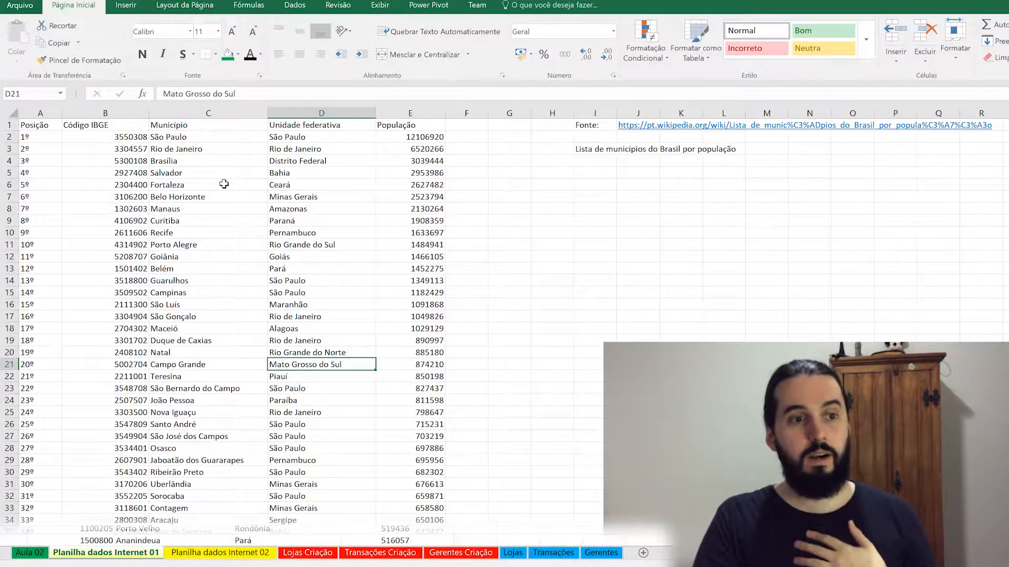
{"action": "mouse_move", "coordinate": [203, 125]}
{"action": "left_mouse_down"}
{"action": "mouse_move", "coordinate": [291, 126]}
{"action": "mouse_move", "coordinate": [214, 131]}
{"action": "left_mouse_up"}
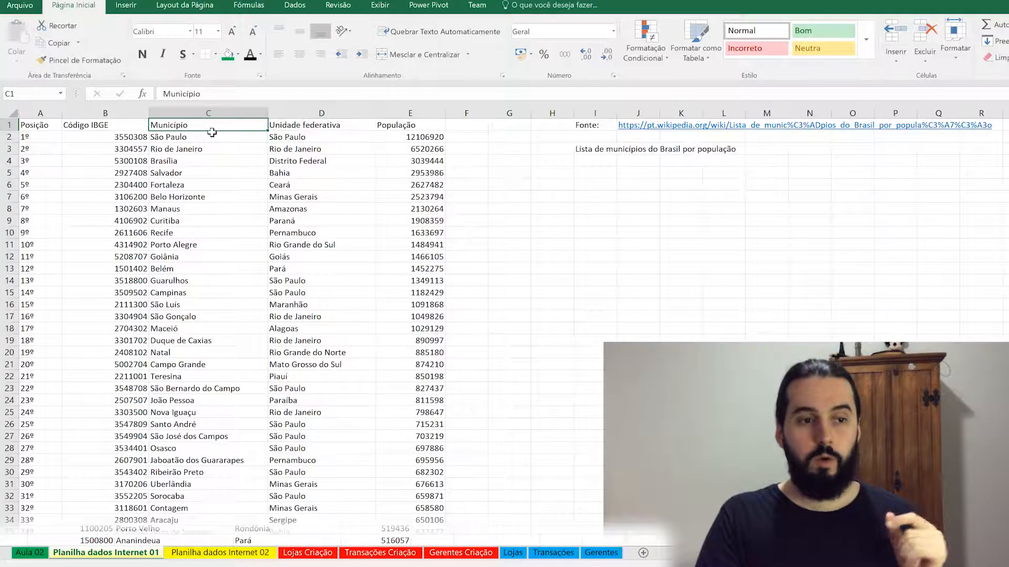
{"action": "left_click", "coordinate": [276, 127]}
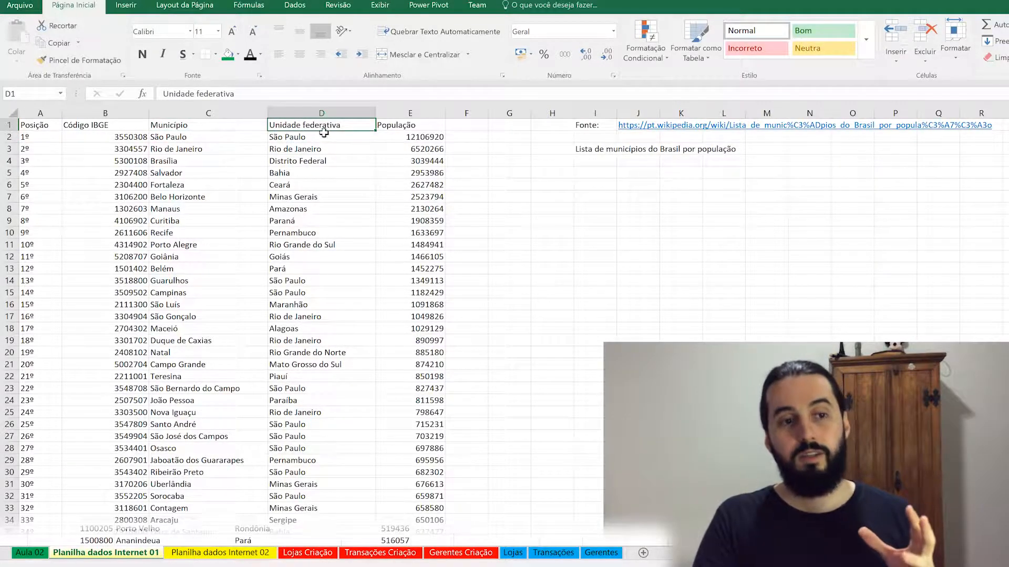
{"action": "left_click", "coordinate": [409, 113]}
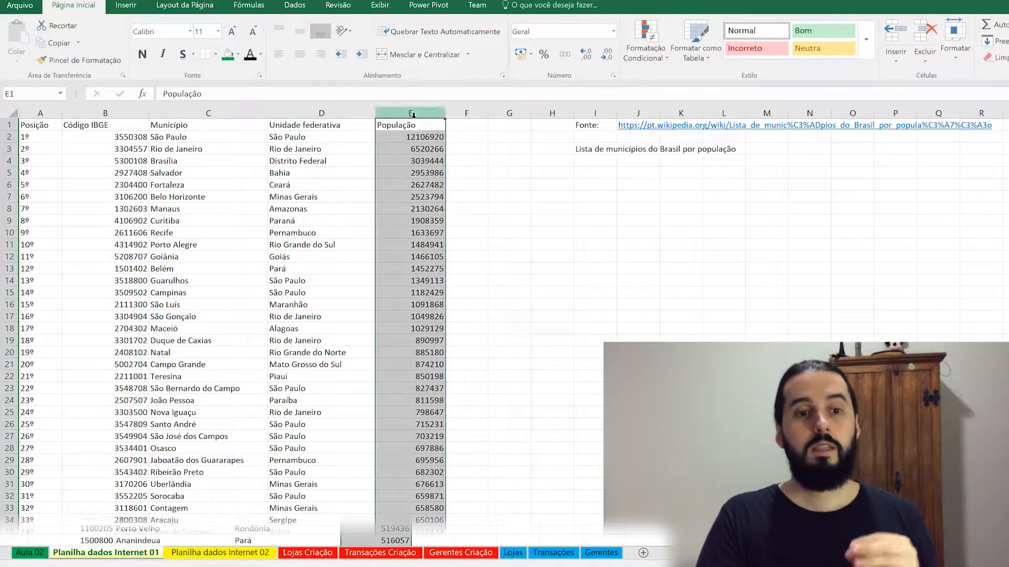
{"action": "left_click", "coordinate": [427, 137]}
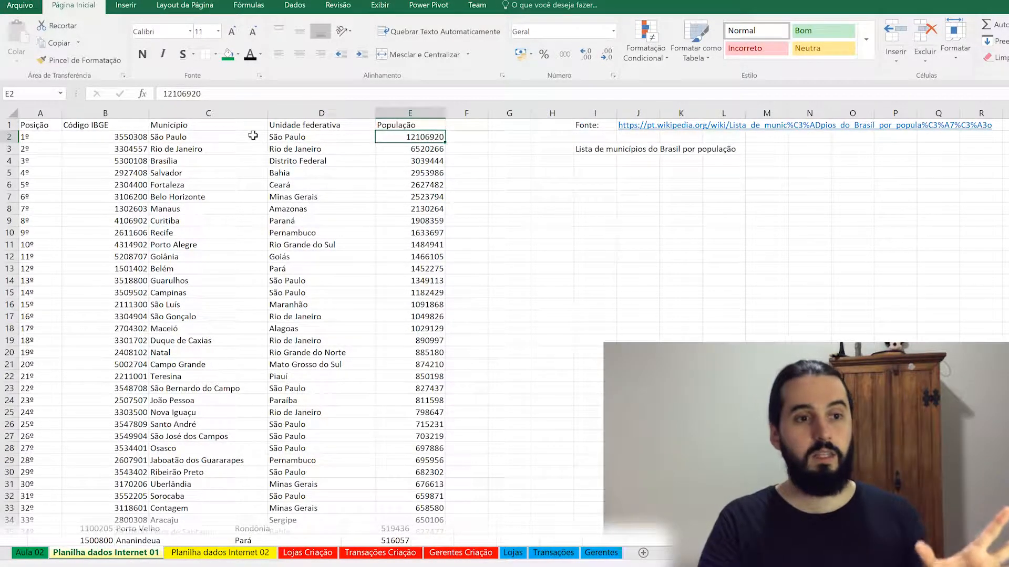
{"action": "left_click", "coordinate": [194, 113]}
{"action": "left_click_drag", "start_coordinate": [195, 113], "coordinate": [402, 113]}
On the Lojas Criação sheet, examine the Cidade, Estado and População headings and the first empty Loja ID and Região cells
{"action": "left_click", "coordinate": [307, 556]}
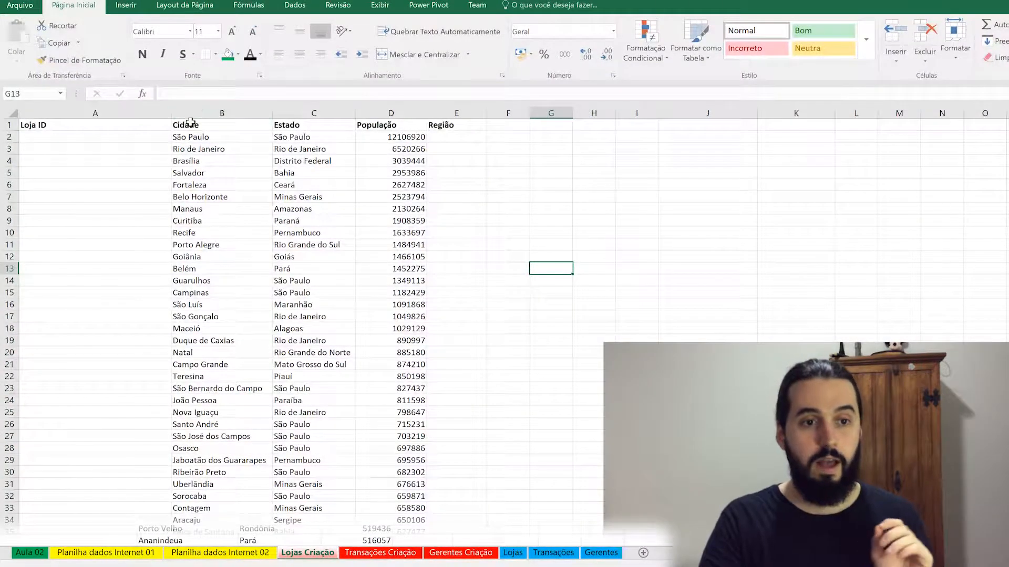
{"action": "left_click_drag", "start_coordinate": [191, 125], "coordinate": [412, 125]}
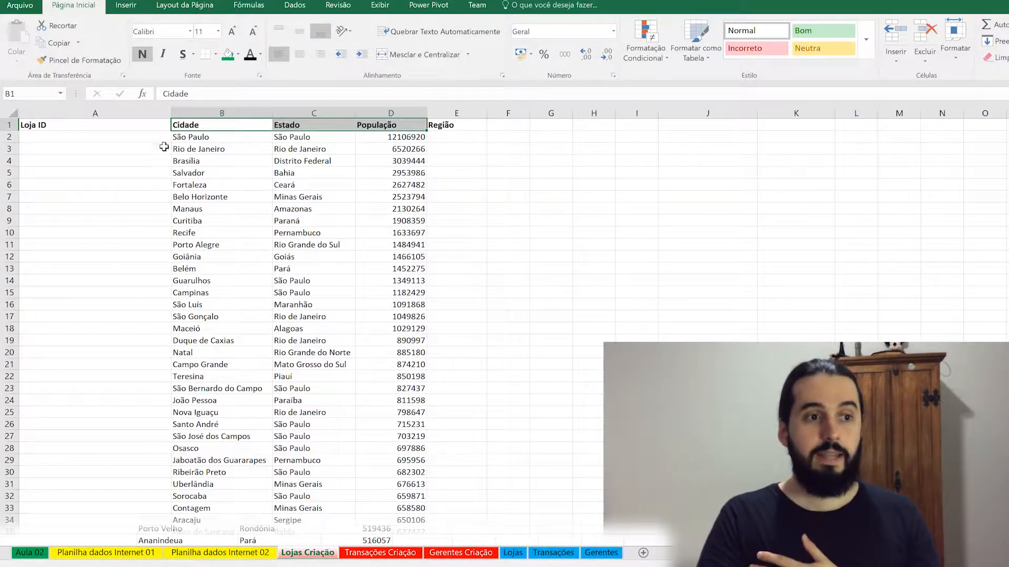
{"action": "left_click", "coordinate": [67, 140]}
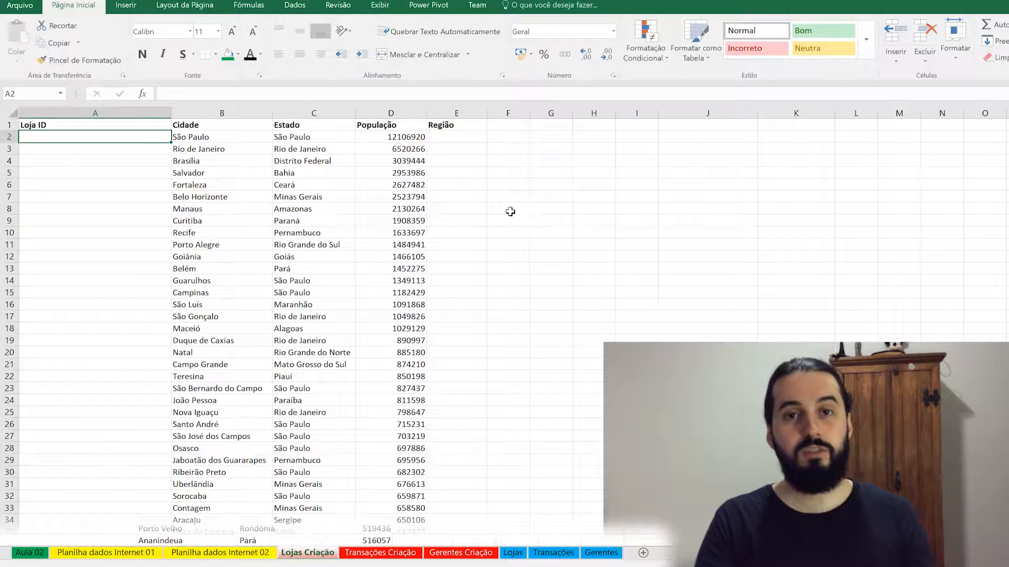
{"action": "left_click", "coordinate": [477, 139]}
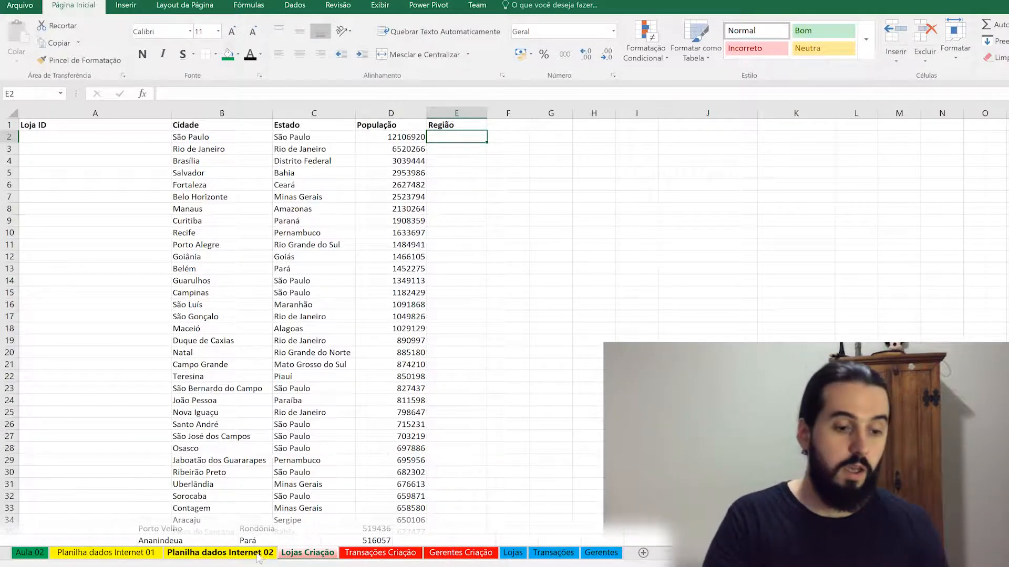
On Planilha dados Internet 02, fill the region Sudeste down from Minas Gerais through Espírito Santo
{"action": "left_click", "coordinate": [235, 556]}
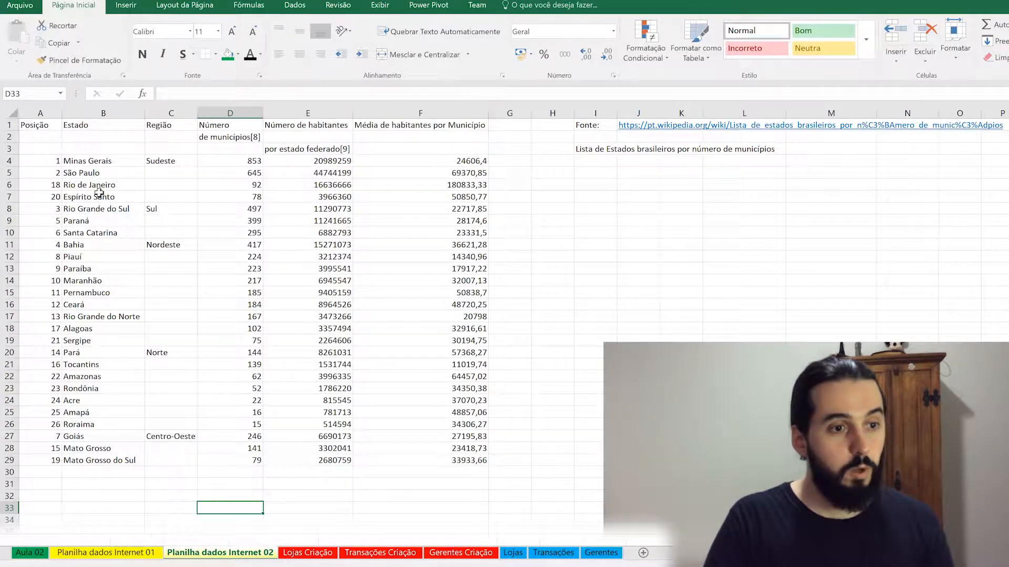
{"action": "left_click", "coordinate": [94, 222]}
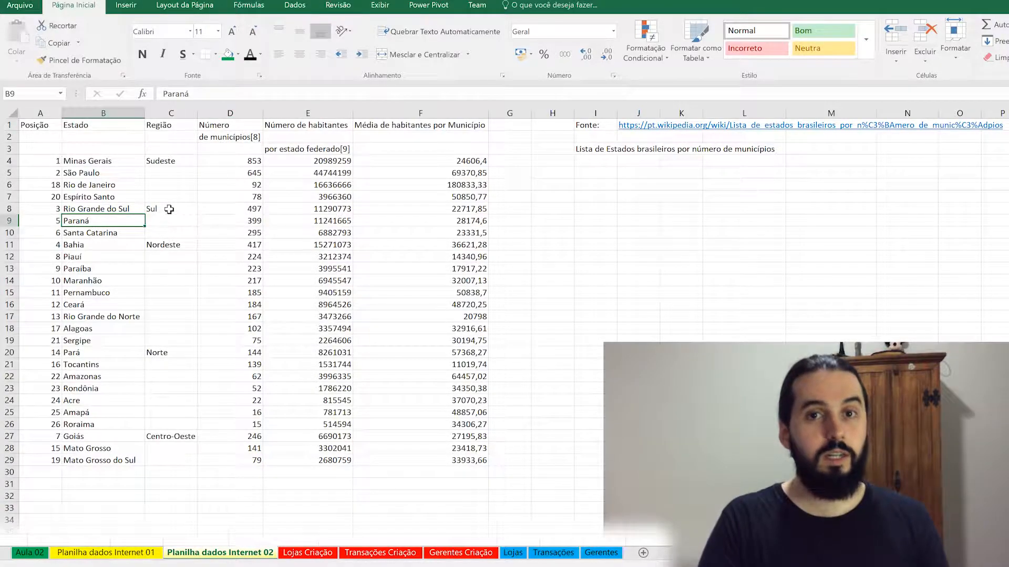
{"action": "left_click", "coordinate": [190, 161]}
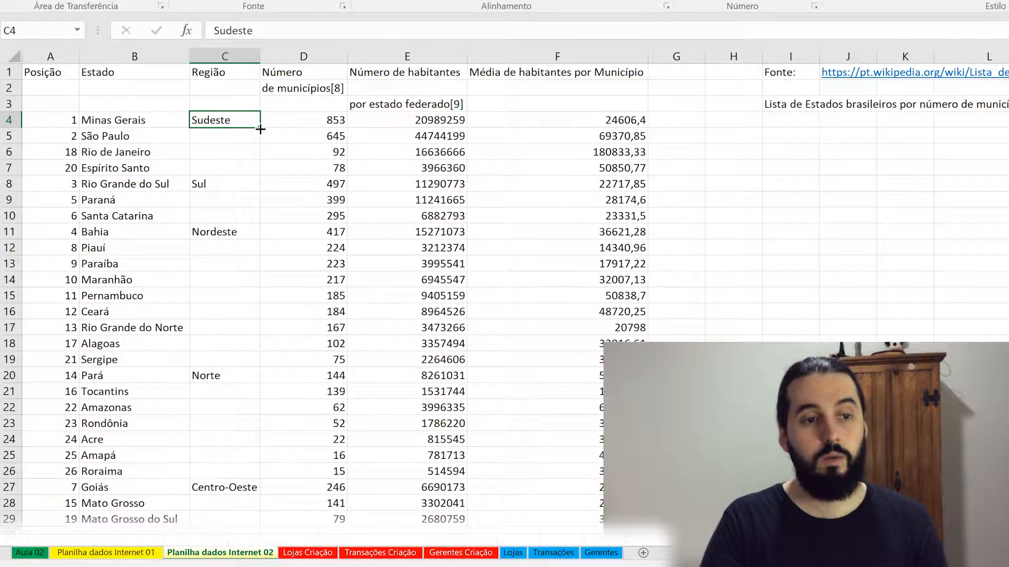
{"action": "left_click_drag", "start_coordinate": [259, 128], "coordinate": [260, 173]}
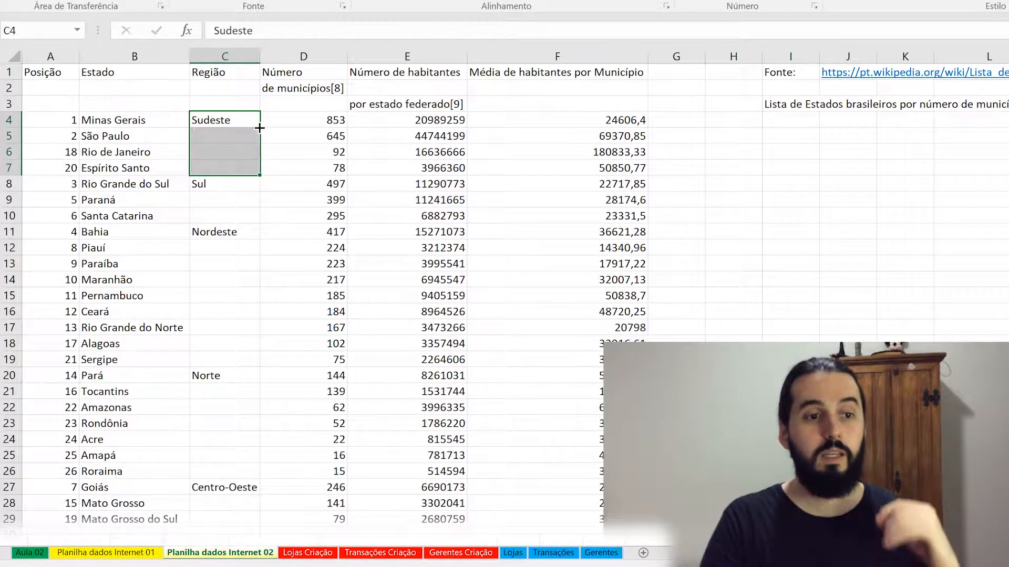
Fill the regions Sul, Nordeste and Norte down the blank Região cells beneath each name, through Roraima
{"action": "left_click", "coordinate": [254, 185]}
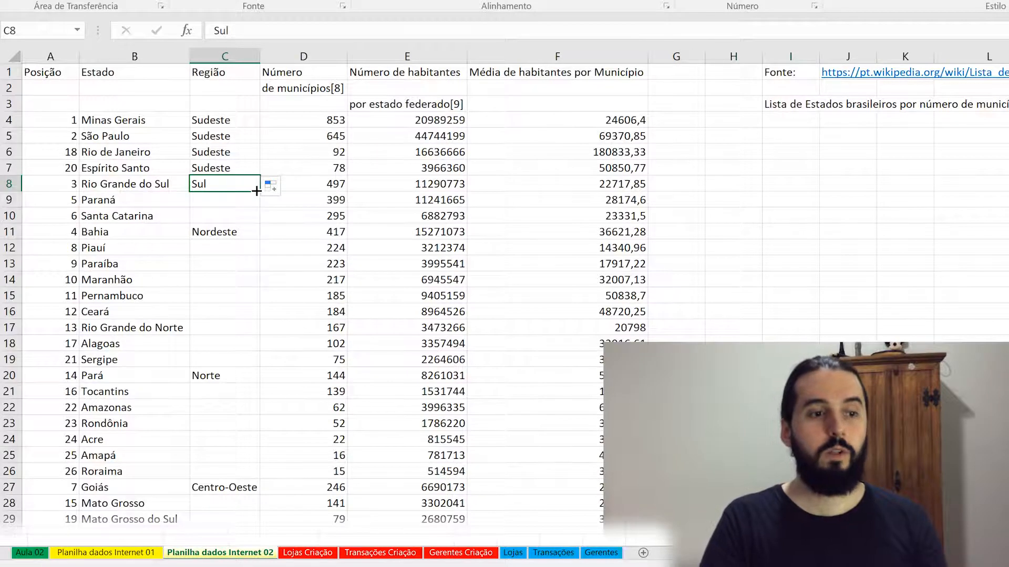
{"action": "left_click_drag", "start_coordinate": [258, 191], "coordinate": [259, 366]}
{"action": "left_click", "coordinate": [254, 235]}
{"action": "left_click", "coordinate": [254, 376]}
{"action": "key", "text": "ctrl+shift+Down"}
{"action": "key", "text": "ctrl+d"}
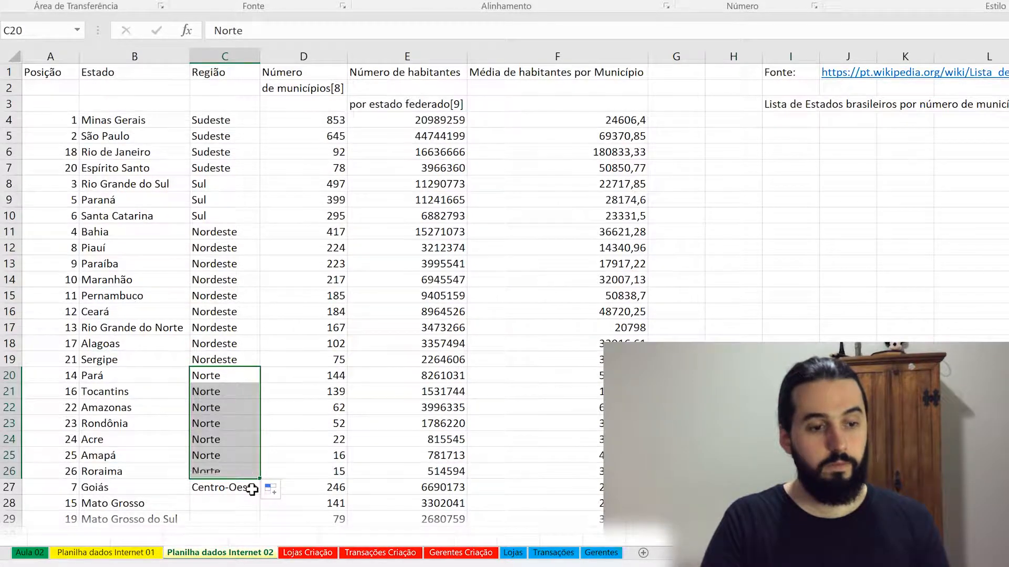
Fill the region Centro-Oeste down from Goiás through Mato Grosso do Sul and select the first empty Estado cell below the list
{"action": "left_click", "coordinate": [255, 490]}
{"action": "left_click_drag", "start_coordinate": [259, 498], "coordinate": [259, 521]}
{"action": "scroll", "coordinate": [259, 522], "scroll_direction": "down", "scroll_amount": 1}
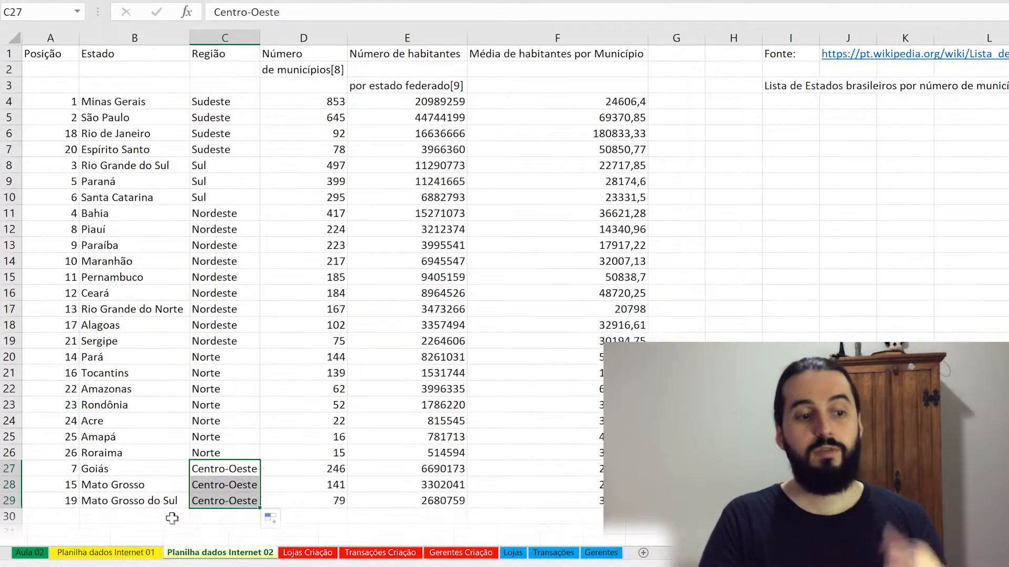
{"action": "left_click", "coordinate": [134, 482]}
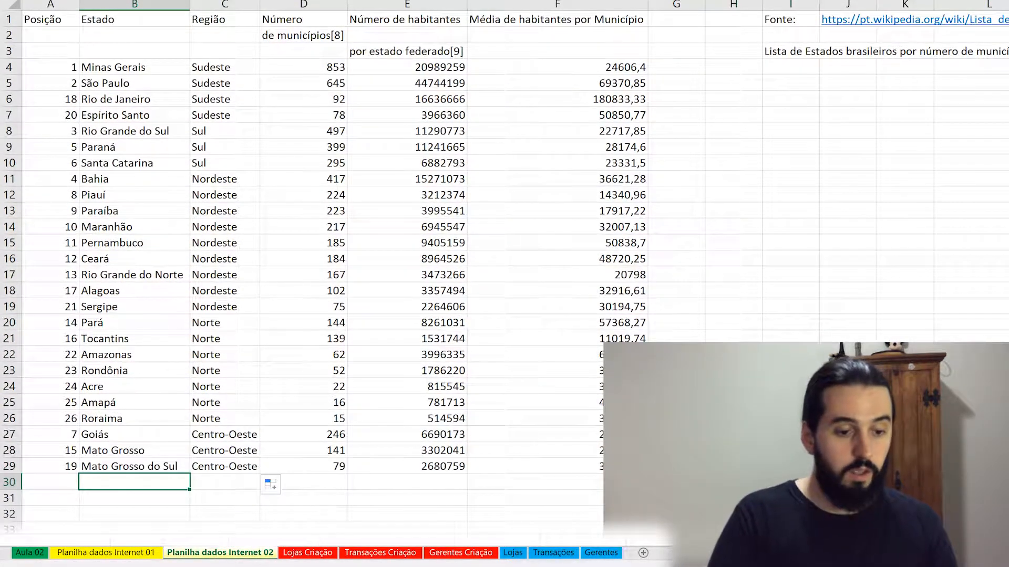
Copy Distrito Federal from the Estado column of Lojas Criação into cell B30 of Planilha dados Internet 02
{"action": "left_click", "coordinate": [299, 553]}
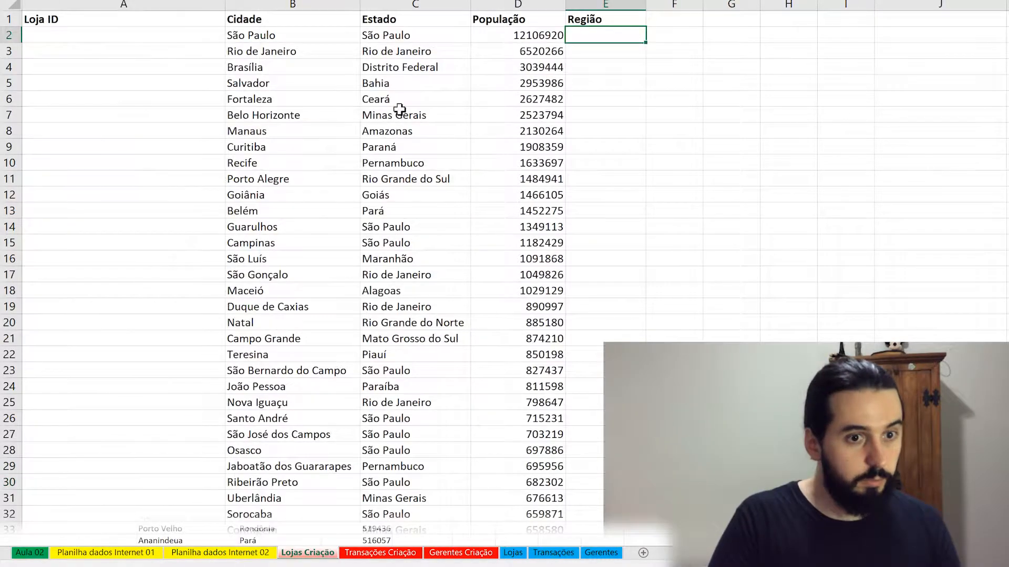
{"action": "left_click", "coordinate": [411, 70]}
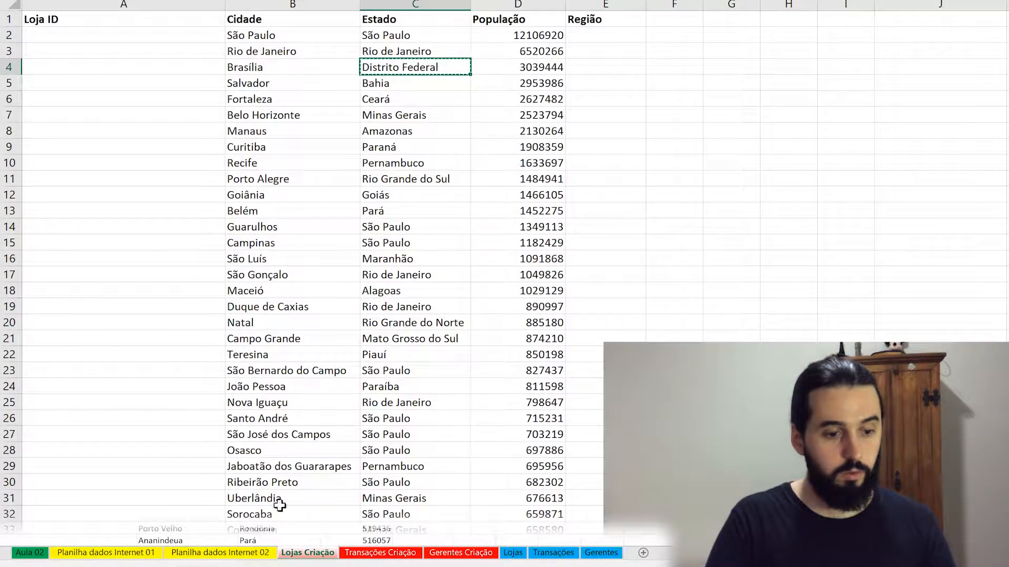
{"action": "left_click", "coordinate": [213, 553]}
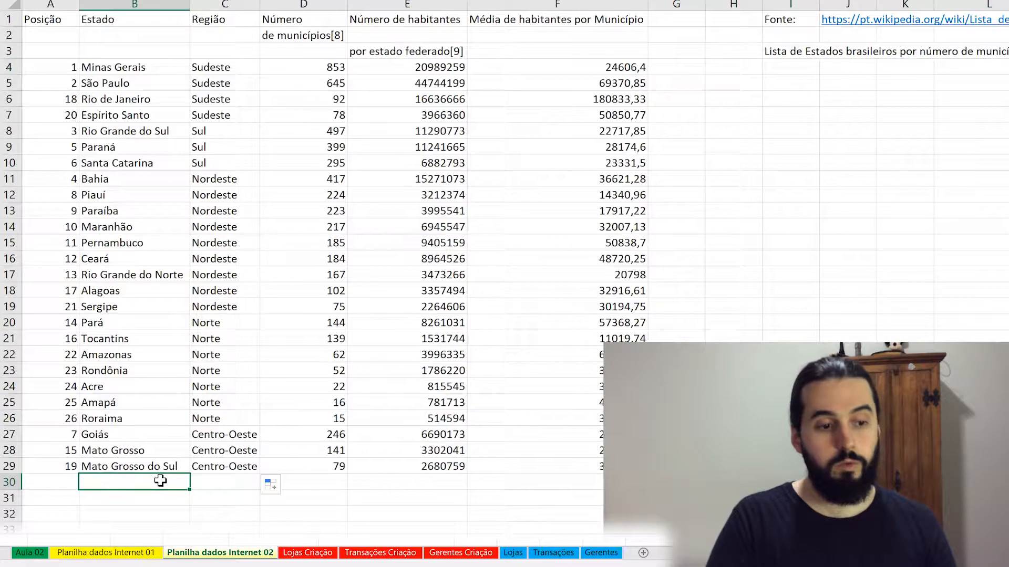
{"action": "type", "text": "Distrito Federal"}
Set the region of Distrito Federal to Centro-Oeste by copying it from the Mato Grosso do Sul row
{"action": "left_click", "coordinate": [225, 483]}
{"action": "left_click", "coordinate": [234, 470]}
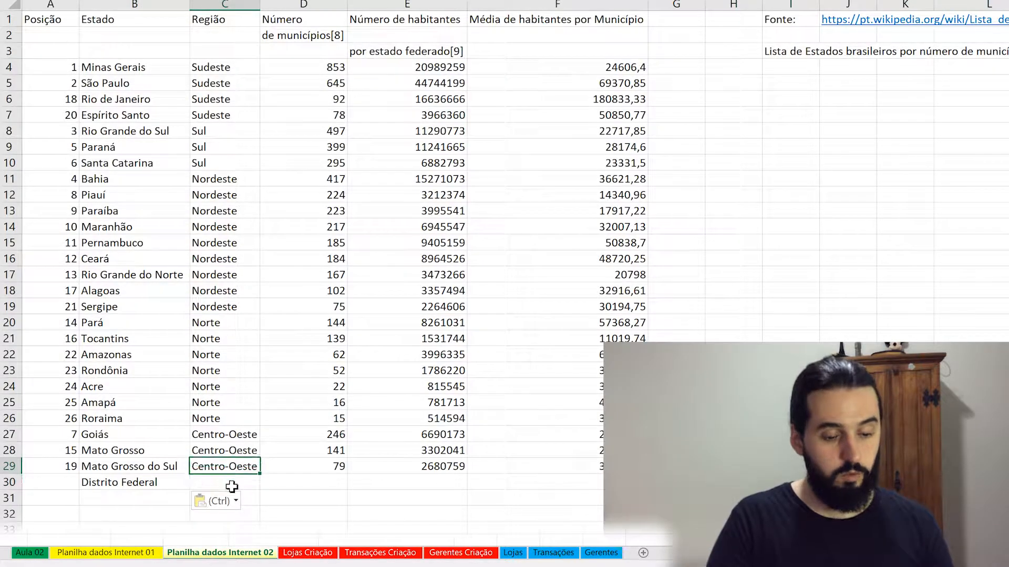
{"action": "left_click_drag", "start_coordinate": [260, 474], "coordinate": [252, 488]}
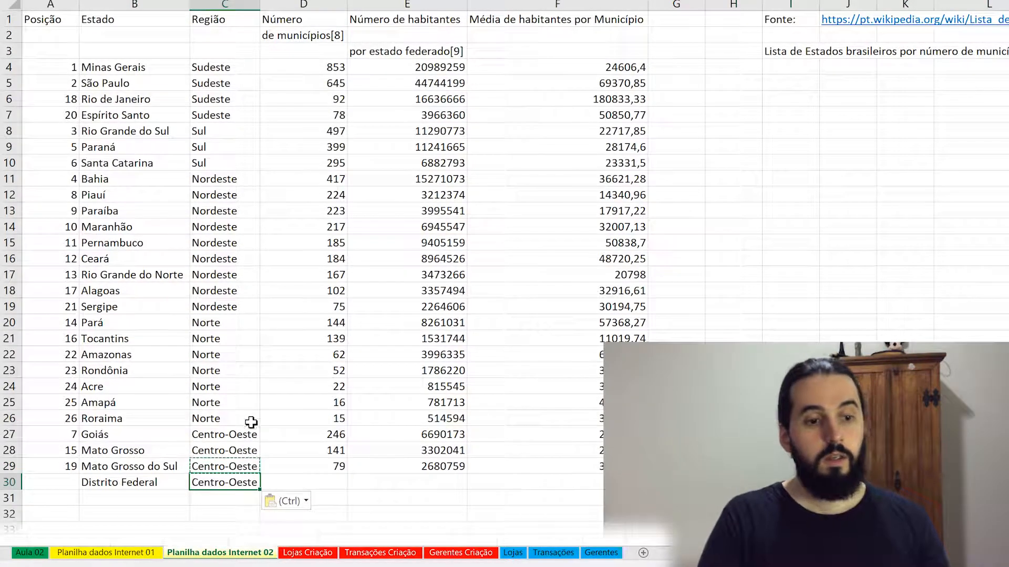
{"action": "left_click", "coordinate": [251, 423]}
{"action": "left_click", "coordinate": [262, 439]}
{"action": "left_click", "coordinate": [229, 484]}
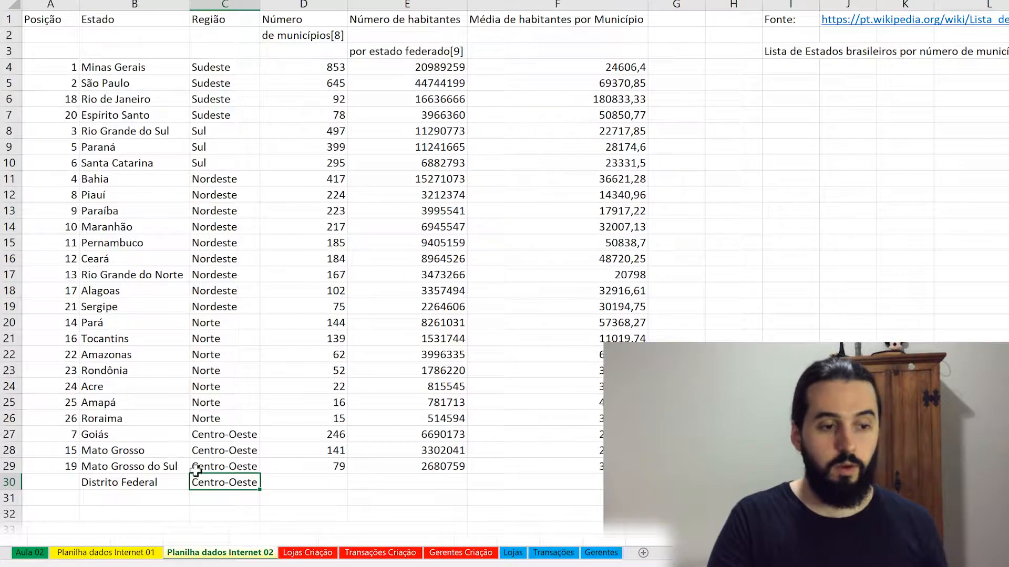
{"action": "left_click", "coordinate": [284, 555]}
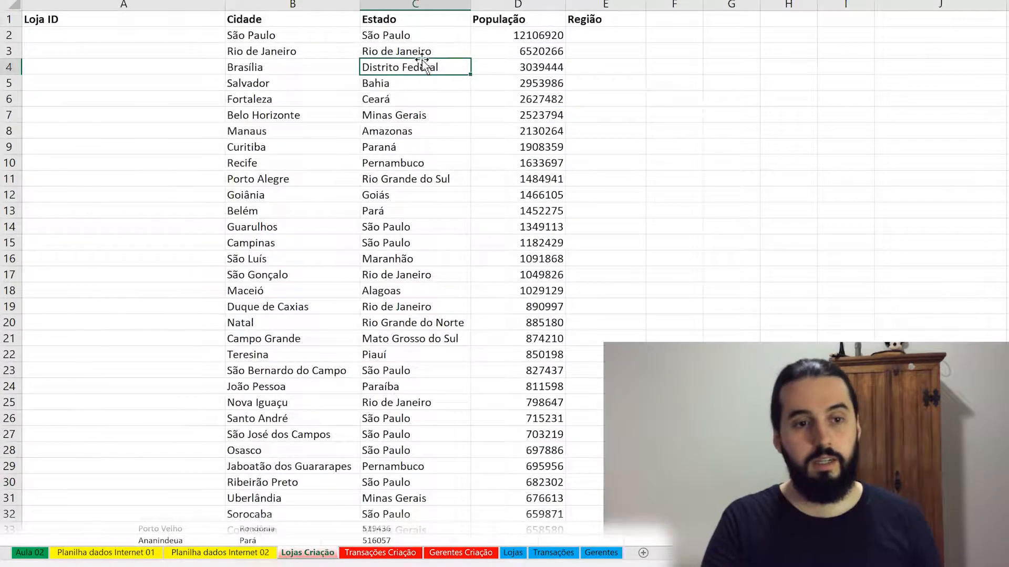
{"action": "left_click", "coordinate": [608, 72]}
{"action": "left_click", "coordinate": [399, 66]}
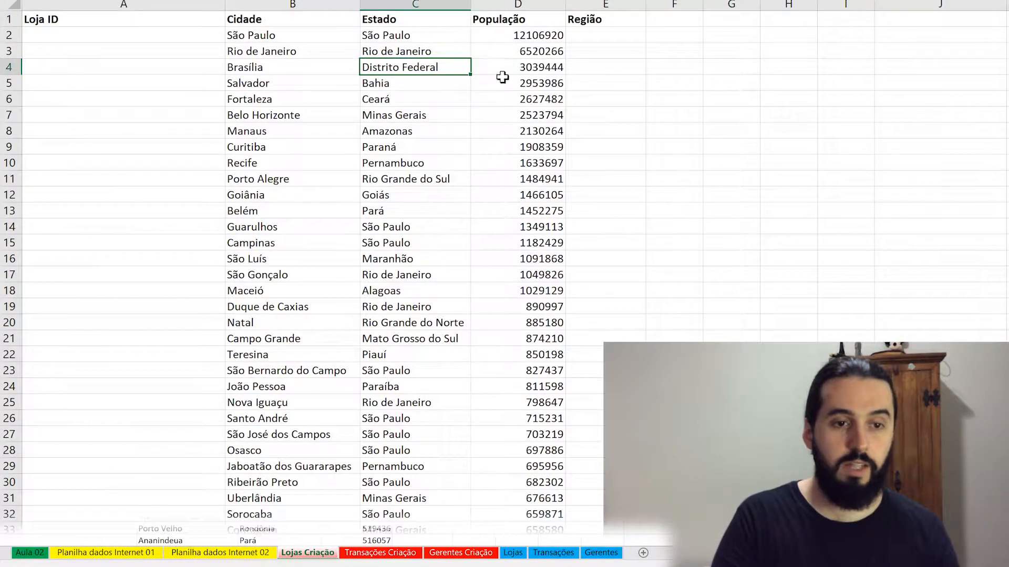
{"action": "left_click", "coordinate": [612, 61]}
{"action": "type", "text": "Centro"}
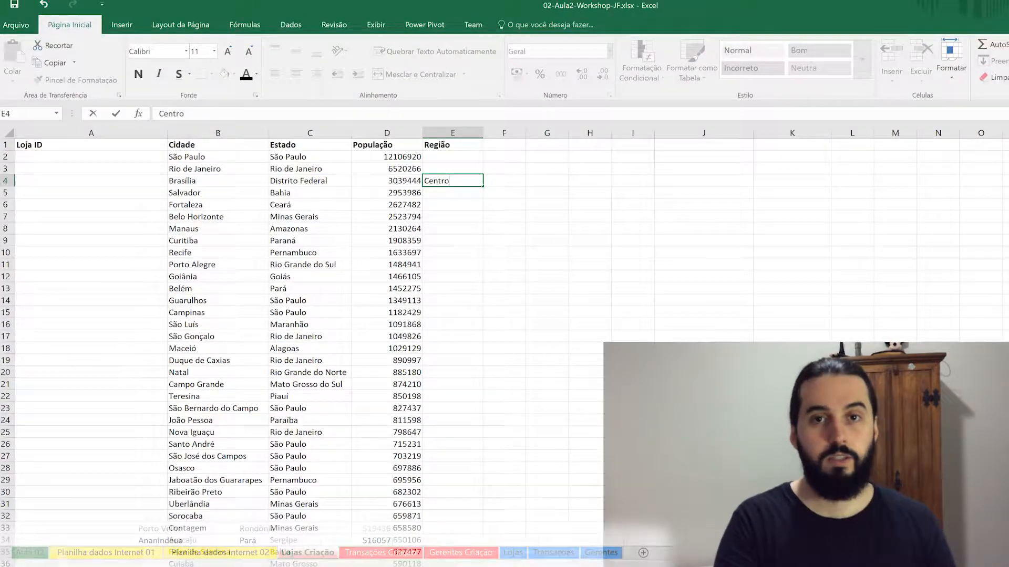
{"action": "key", "text": "Left"}
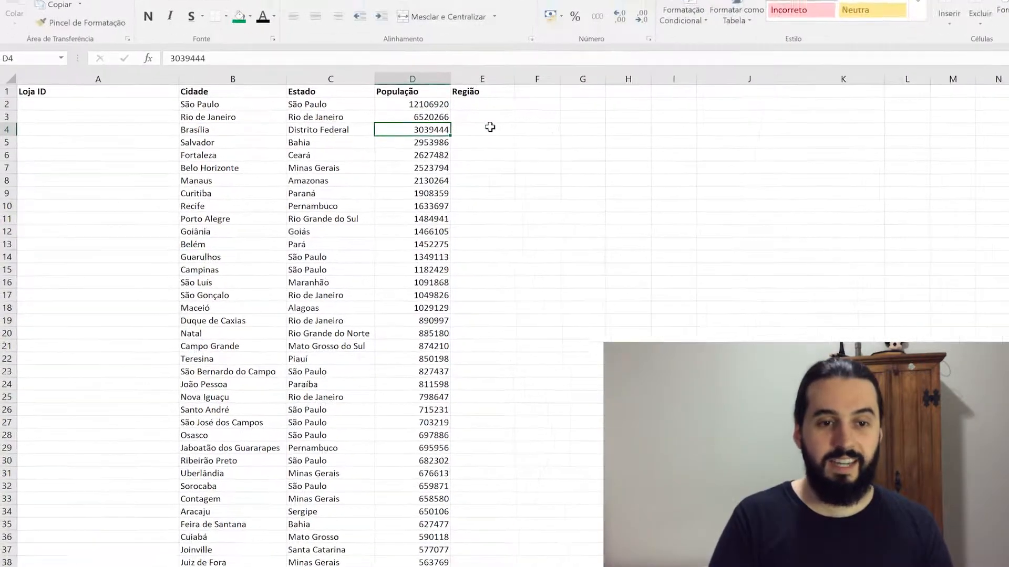
Check how far the Lojas Criação list extends and return to the first Estado entry
{"action": "key", "text": "ctrl+Down"}
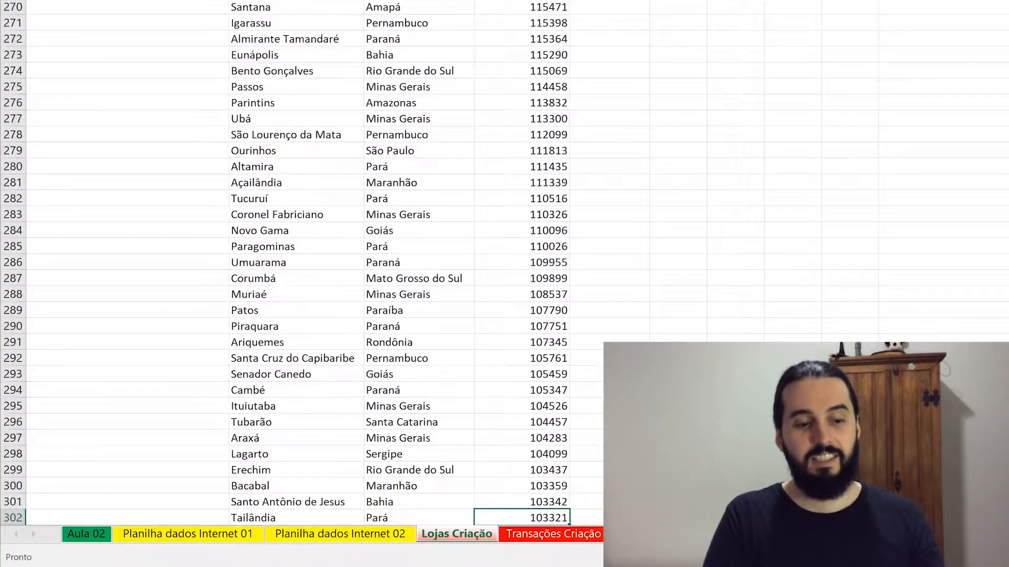
{"action": "key", "text": "Up"}
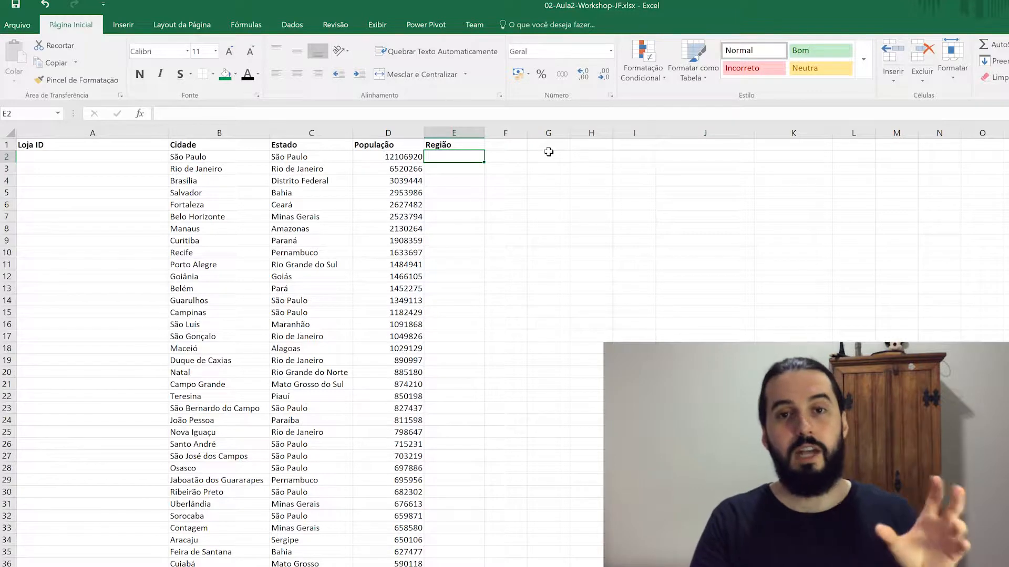
{"action": "left_click", "coordinate": [321, 160]}
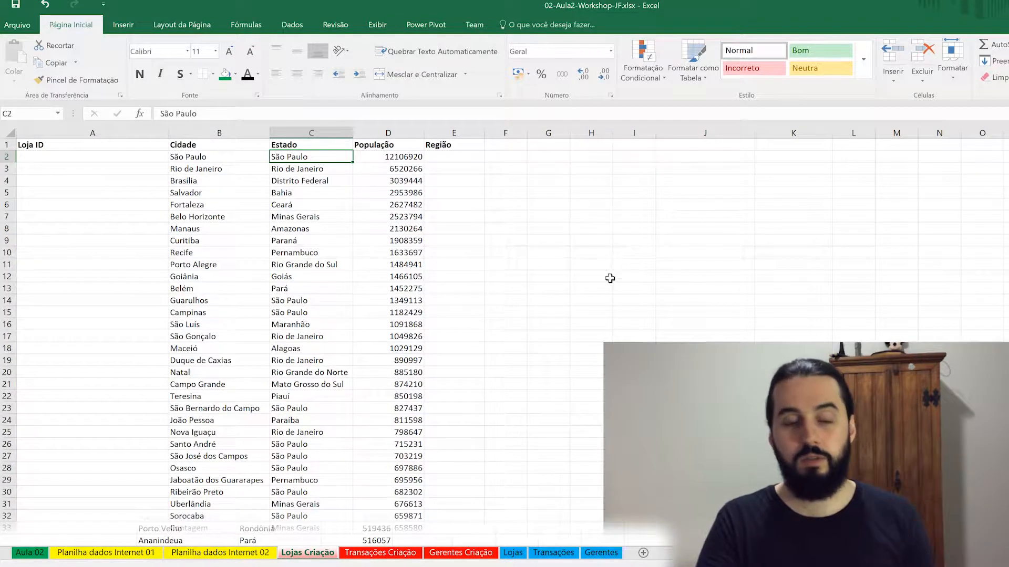
Copy the state and region pairs in B4:C30 of Planilha dados Internet 02 and paste them at I3 on Lojas Criação
{"action": "left_click", "coordinate": [225, 552]}
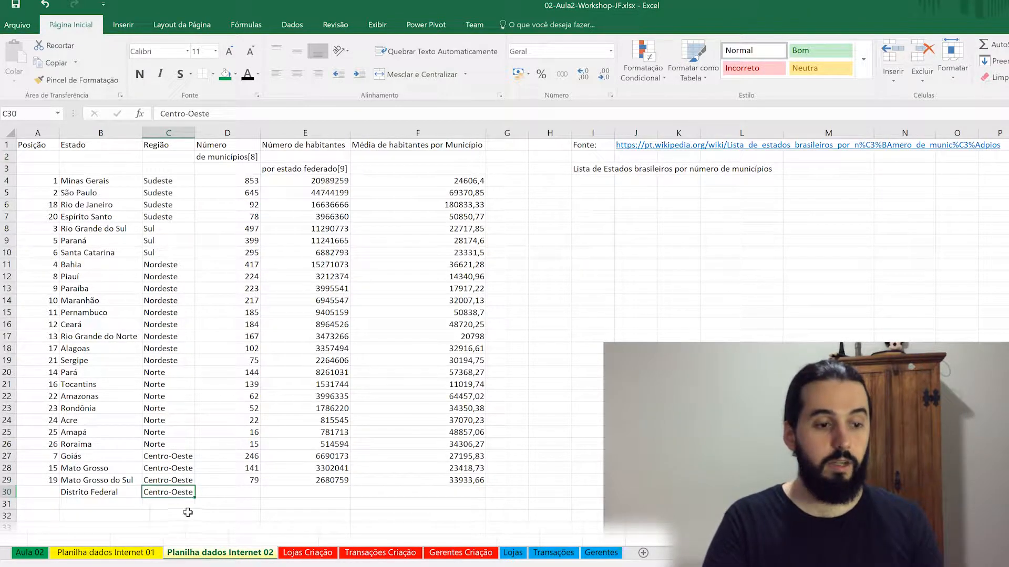
{"action": "left_click_drag", "start_coordinate": [188, 491], "coordinate": [84, 178]}
{"action": "key", "text": "ctrl+c"}
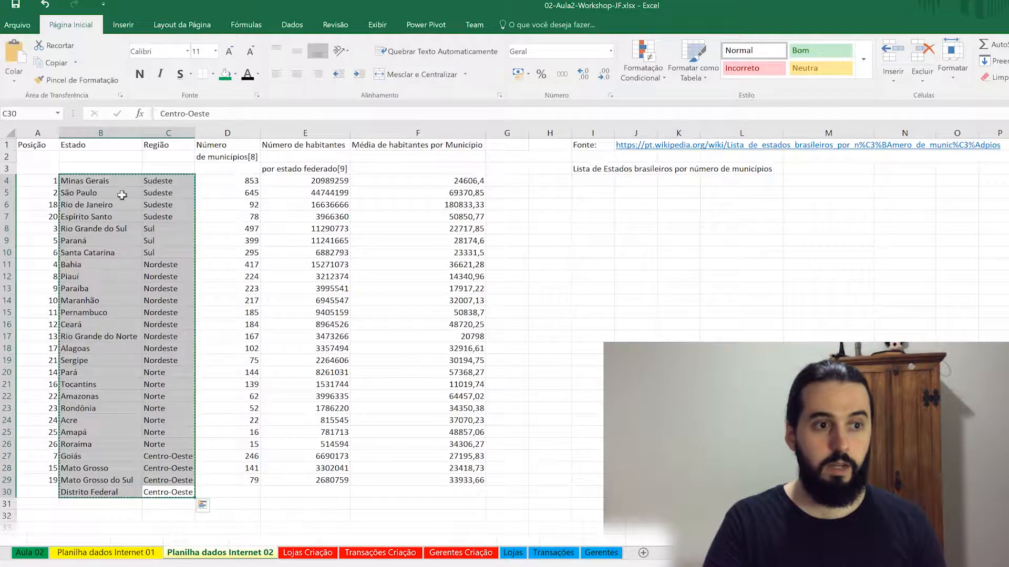
{"action": "left_click", "coordinate": [308, 553]}
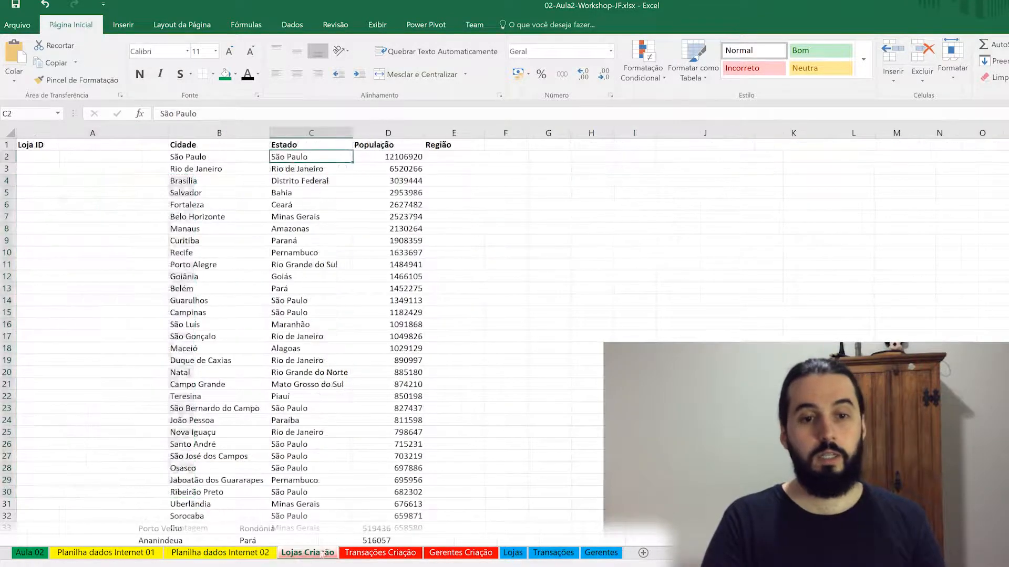
{"action": "right_click", "coordinate": [641, 167]}
{"action": "left_click", "coordinate": [685, 221]}
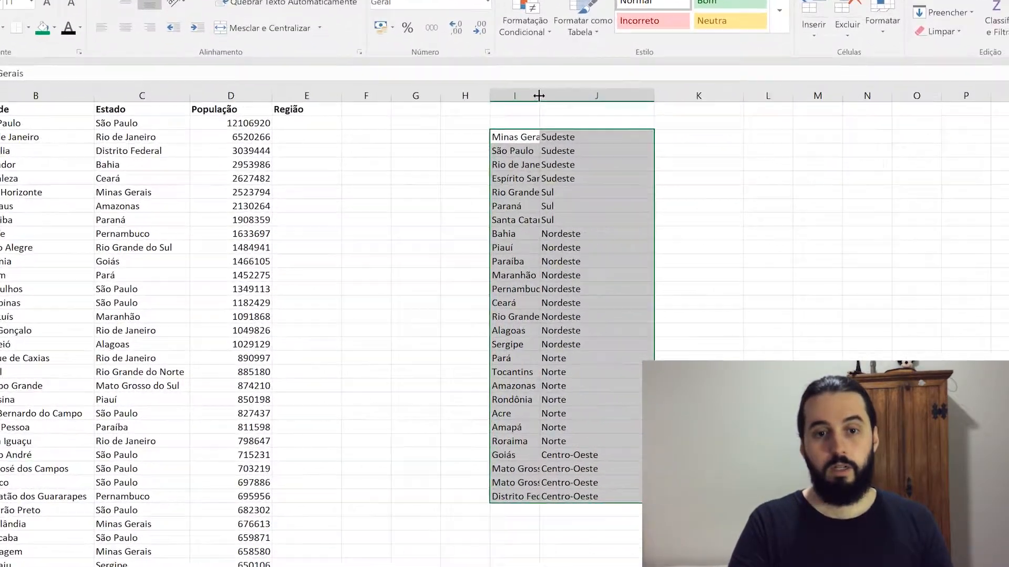
Fit column I to the longest state name and widen it a little further
{"action": "double_click", "coordinate": [655, 133]}
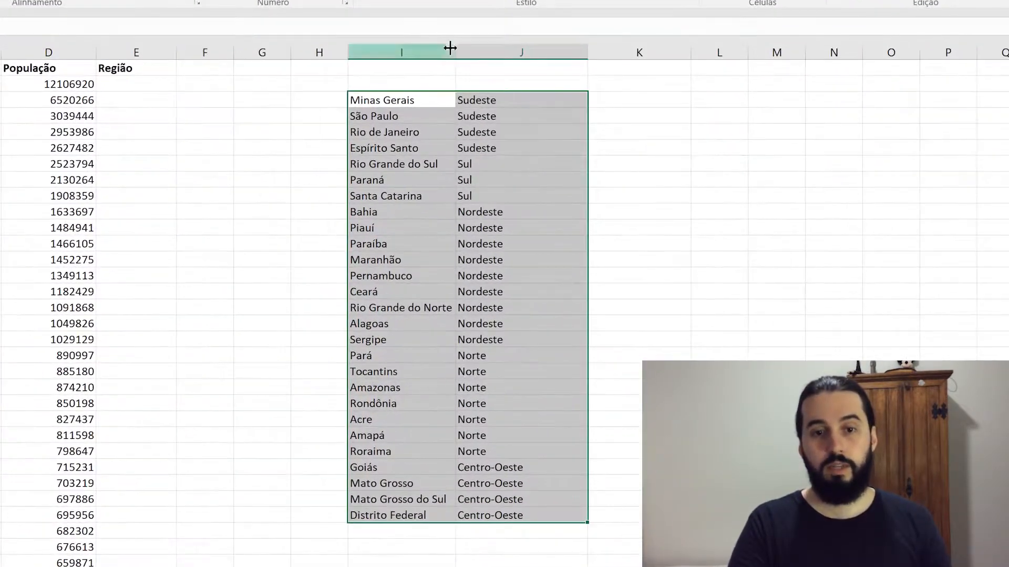
{"action": "left_click_drag", "start_coordinate": [452, 47], "coordinate": [427, 52]}
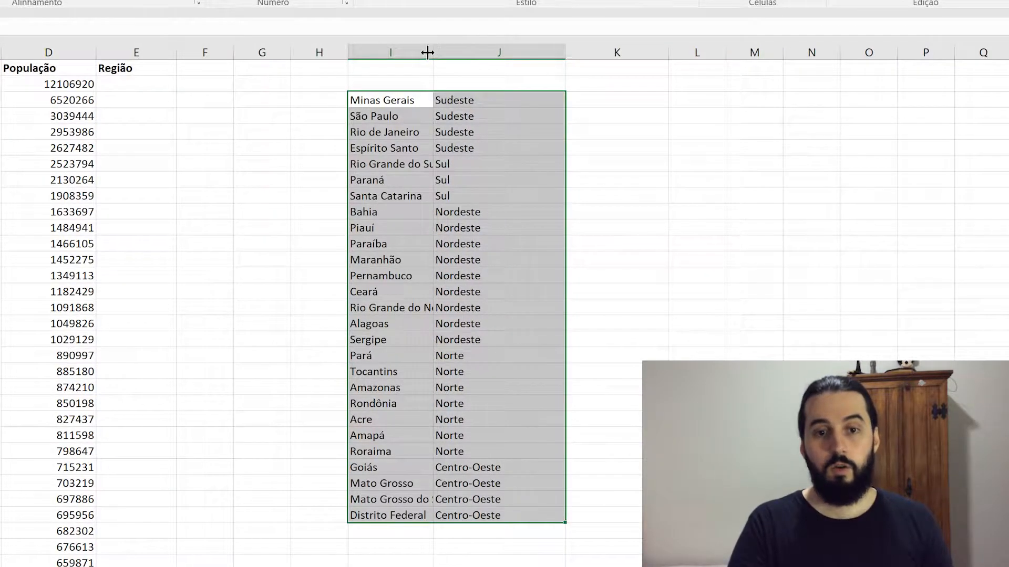
{"action": "double_click", "coordinate": [430, 49]}
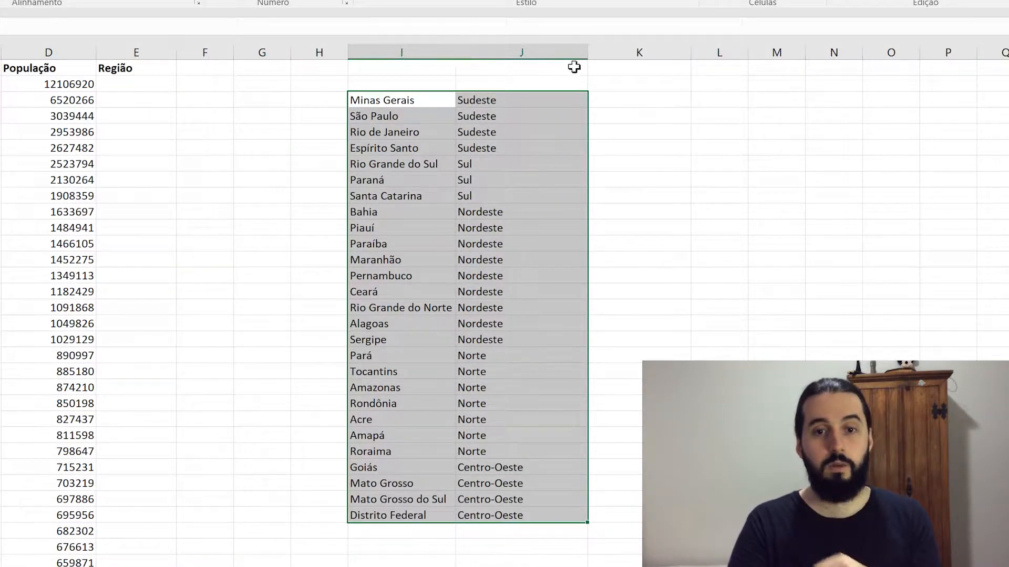
{"action": "left_click_drag", "start_coordinate": [454, 52], "coordinate": [483, 57]}
Sort the pasted state and region range I3:J29 from A to Z by state name
{"action": "left_click", "coordinate": [659, 243]}
{"action": "left_click_drag", "start_coordinate": [579, 158], "coordinate": [697, 479]}
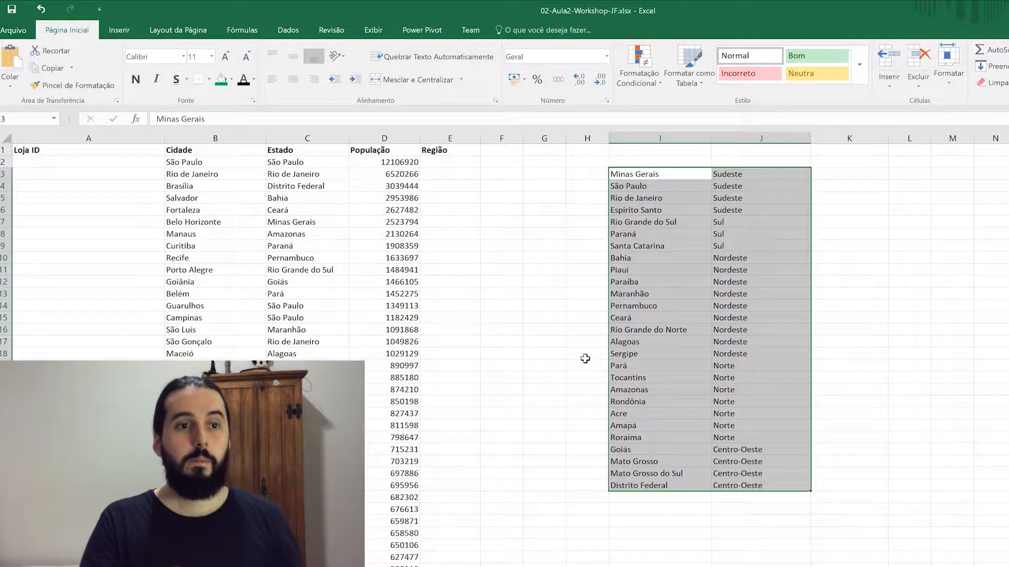
{"action": "left_click", "coordinate": [288, 33]}
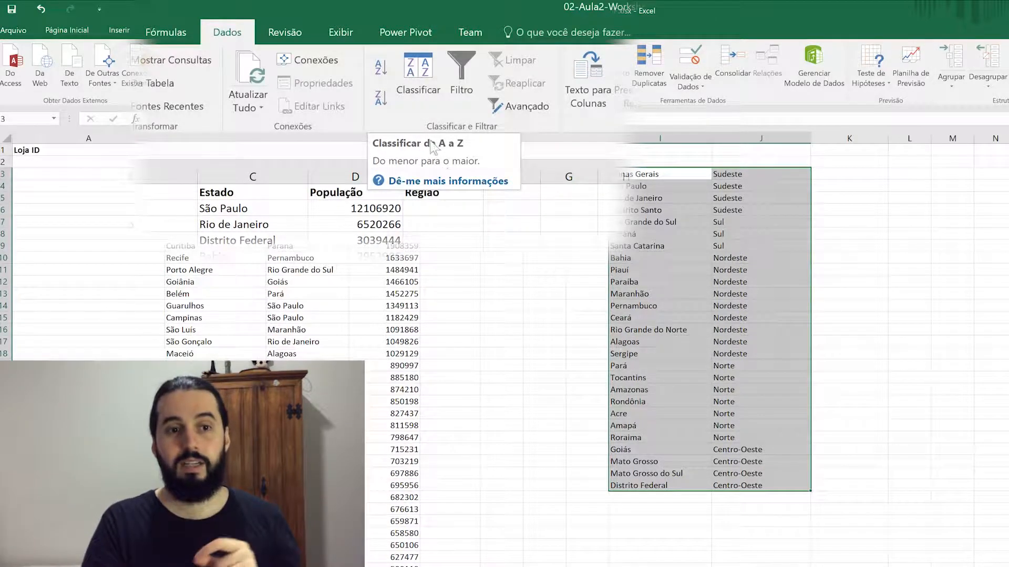
{"action": "left_click", "coordinate": [383, 68]}
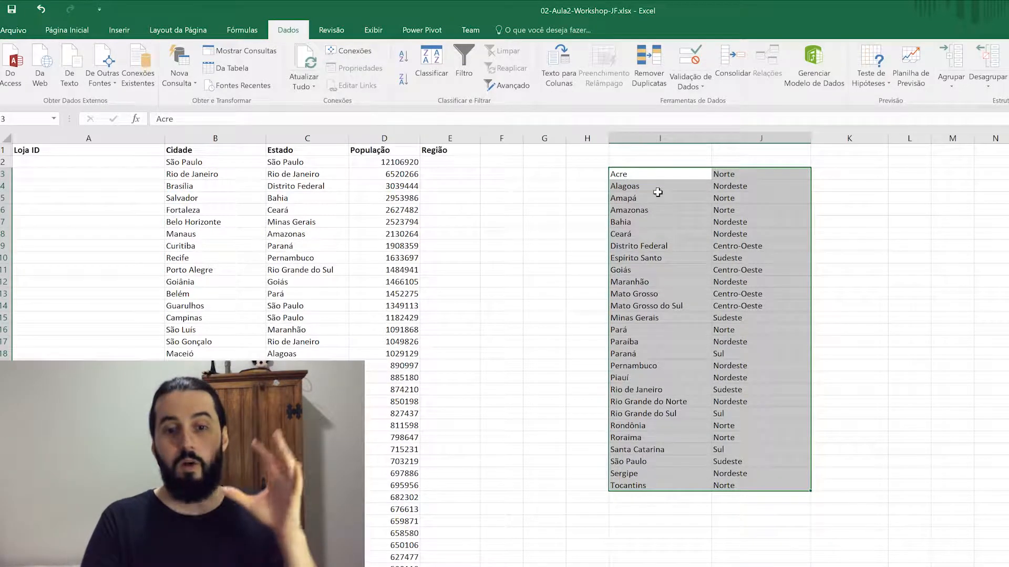
Enter the heading PROCV in cell F1, beside the Região heading
{"action": "left_click", "coordinate": [514, 151]}
{"action": "type", "text": "PROCV"}
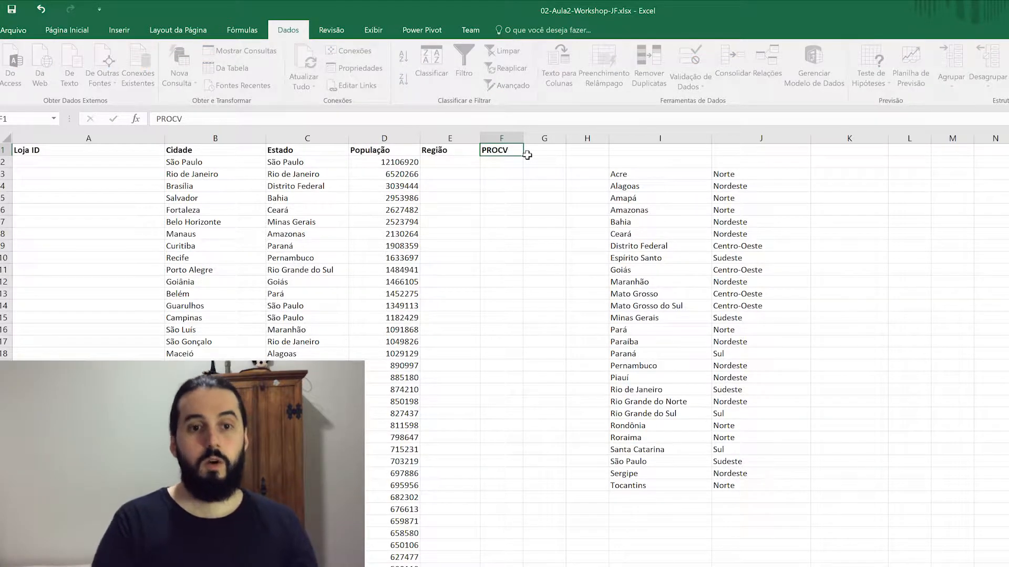
{"action": "key", "text": "Return"}
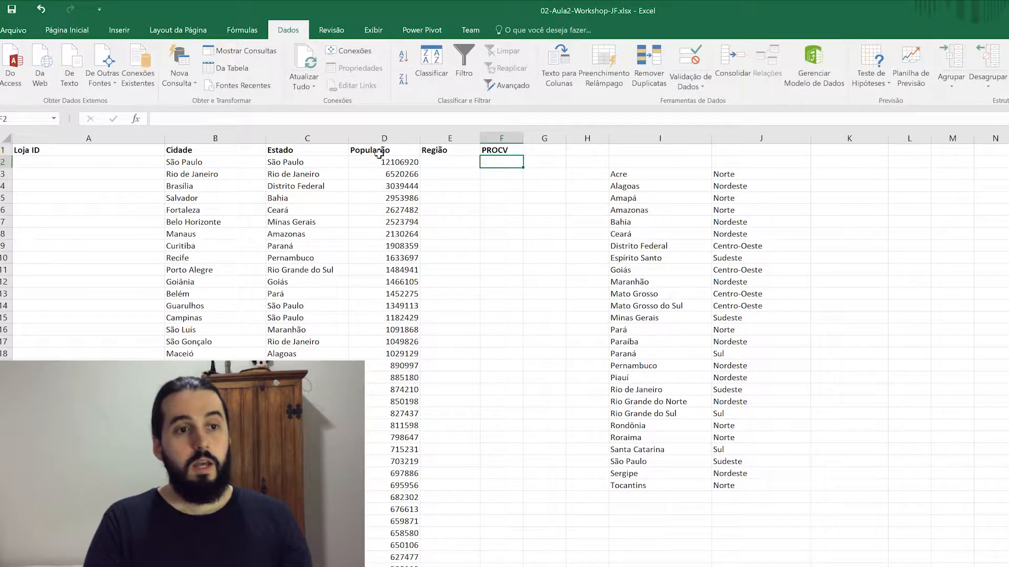
{"action": "left_click", "coordinate": [240, 32]}
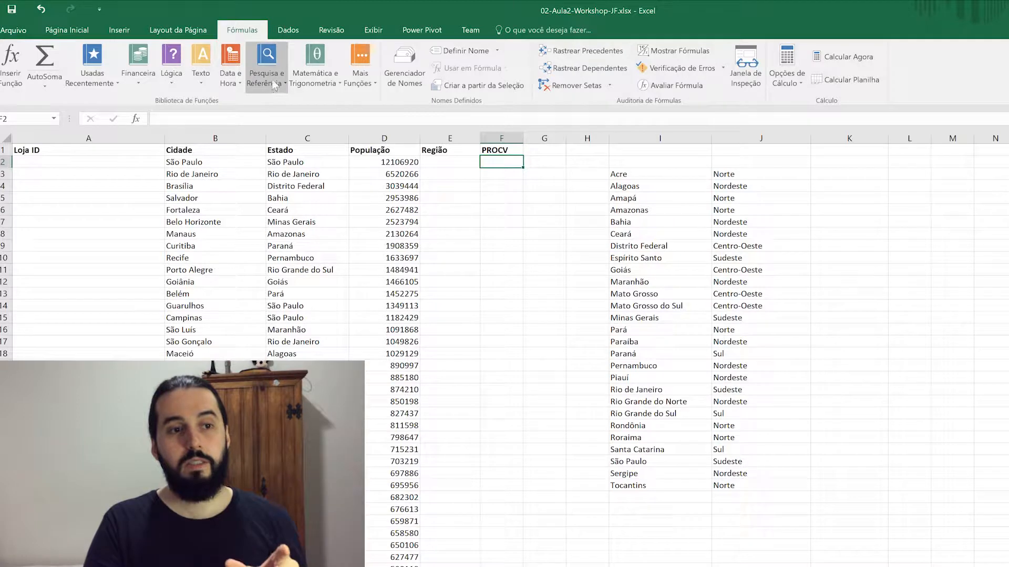
{"action": "left_click", "coordinate": [275, 84]}
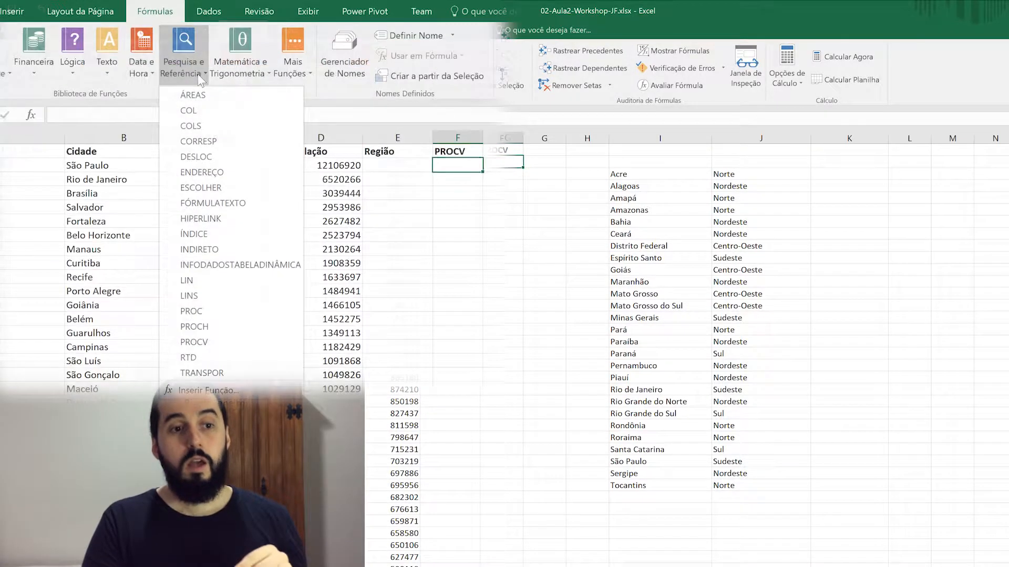
{"action": "left_click", "coordinate": [210, 342]}
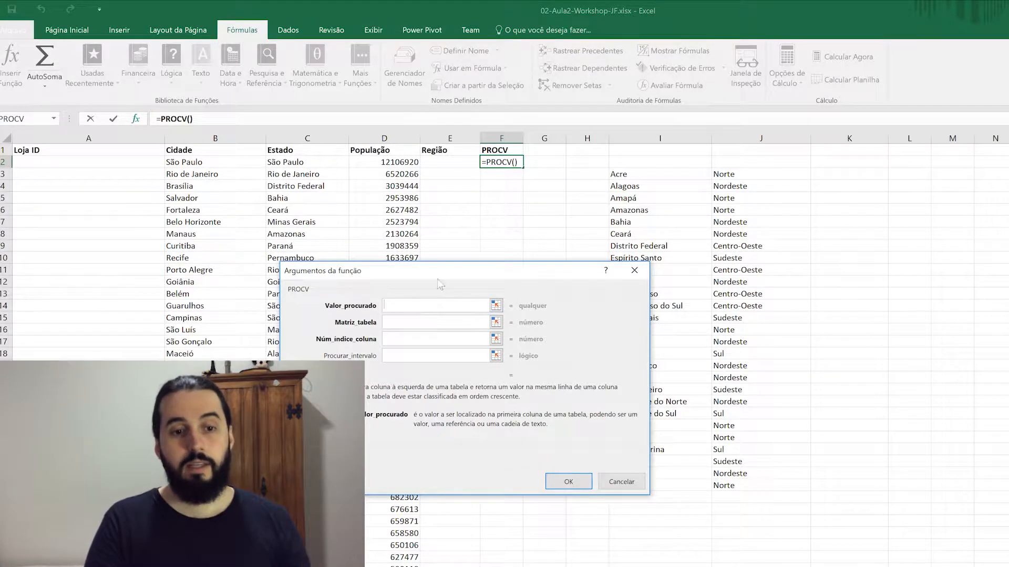
{"action": "left_click", "coordinate": [610, 491]}
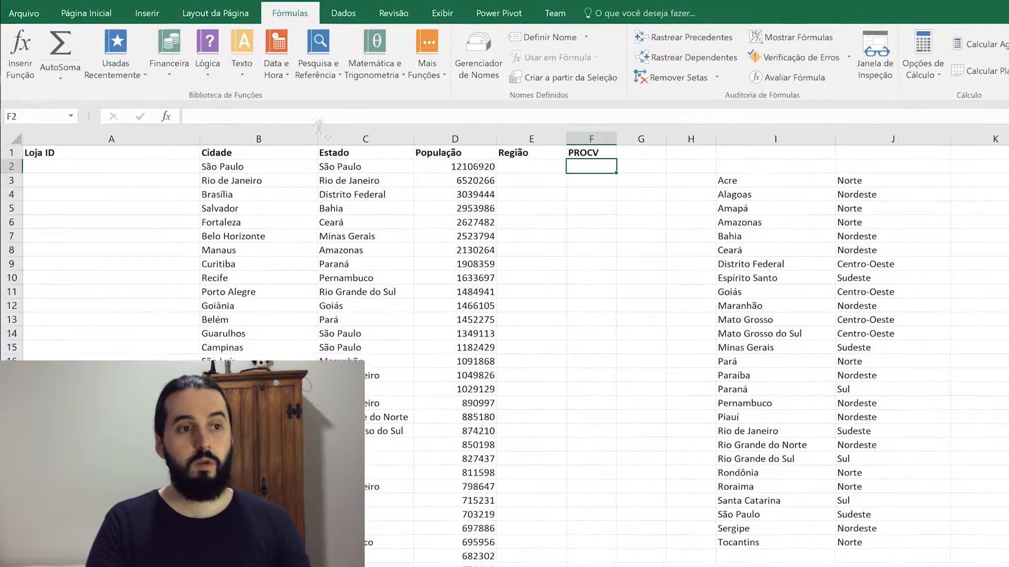
Search the function library for PROCV and insert that function into cell F2
{"action": "left_click", "coordinate": [24, 82]}
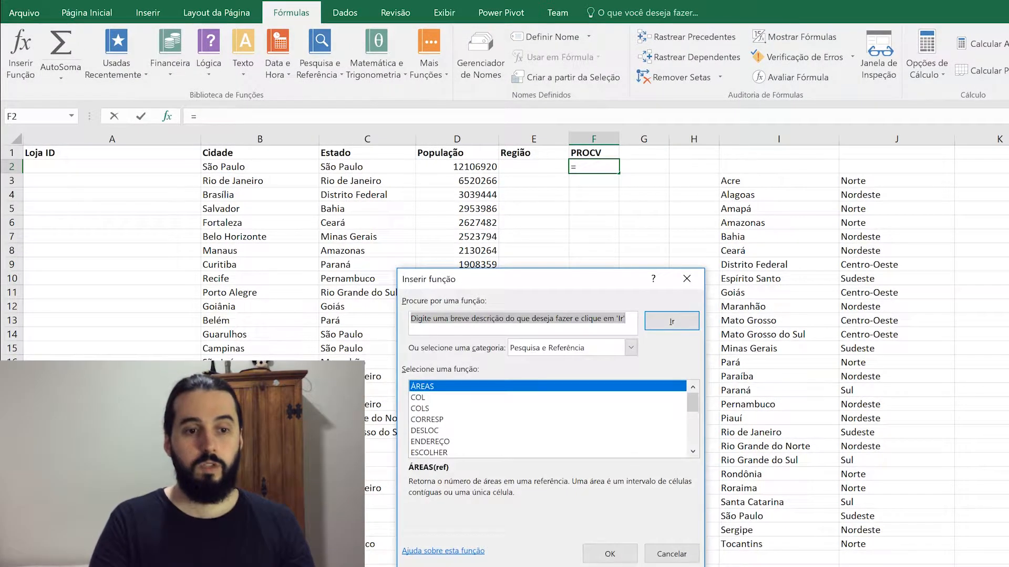
{"action": "left_click", "coordinate": [484, 320]}
{"action": "left_click_drag", "start_coordinate": [627, 320], "coordinate": [409, 319]}
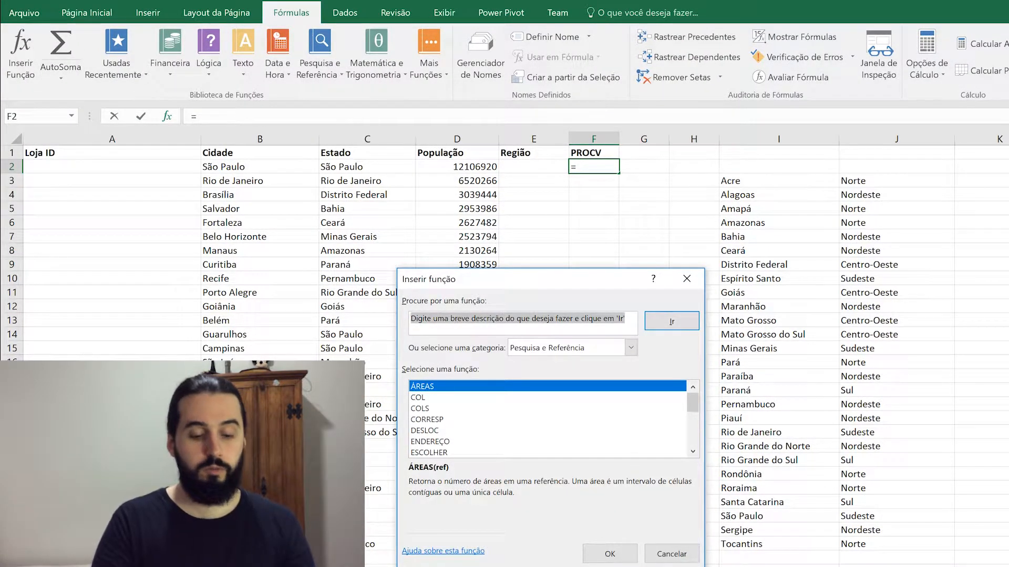
{"action": "type", "text": "PROC"}
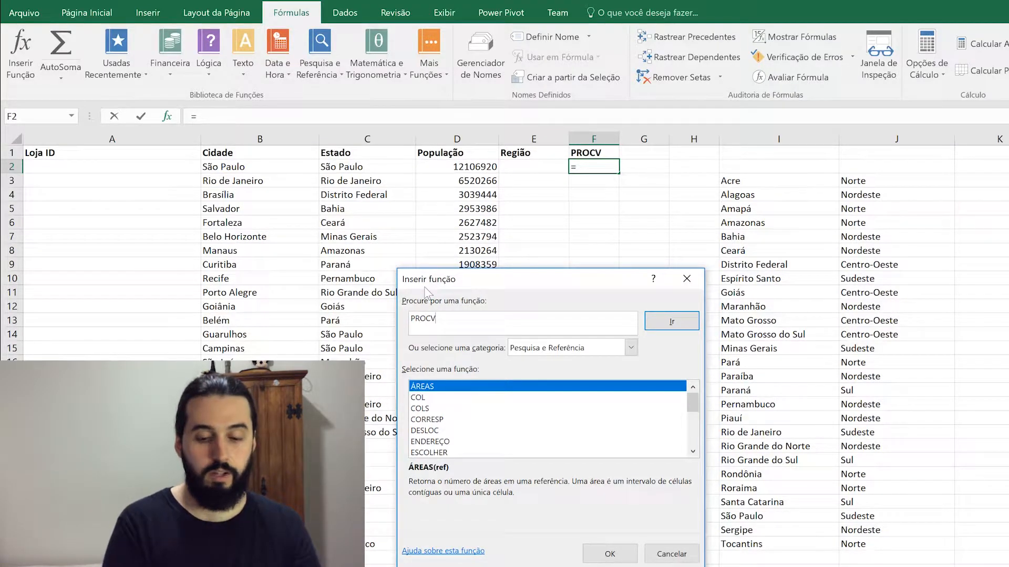
{"action": "type", "text": "V"}
{"action": "key", "text": "Return"}
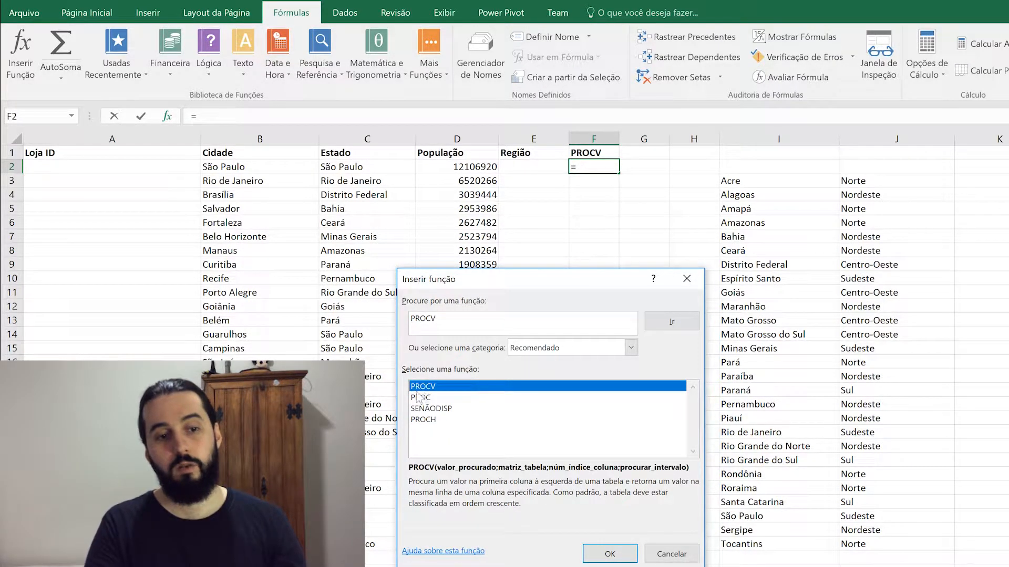
{"action": "left_click", "coordinate": [609, 554]}
Set the PROCV argument Valor_procurado to cell C2, the first Estado entry
{"action": "left_click_drag", "start_coordinate": [494, 293], "coordinate": [517, 305]}
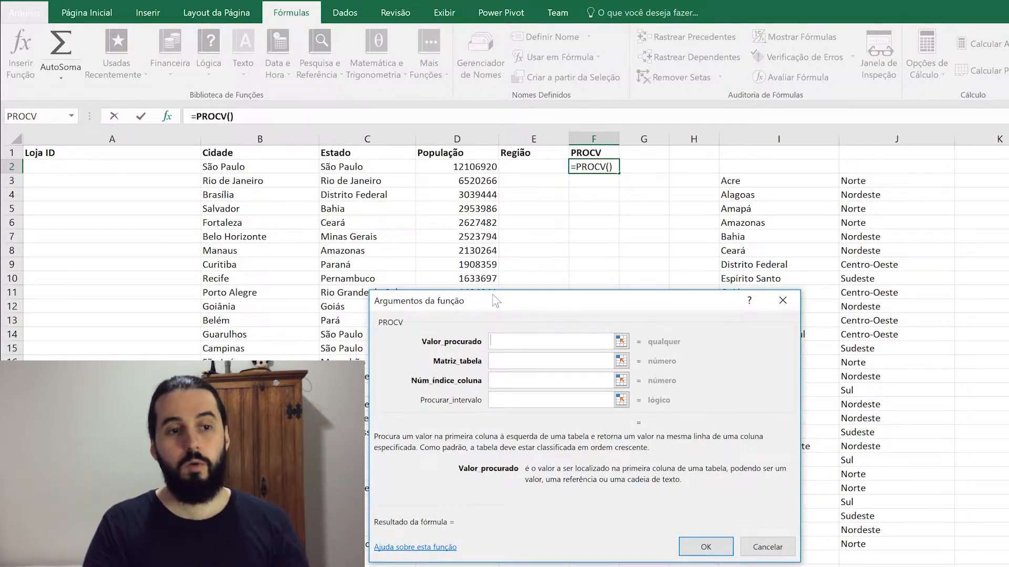
{"action": "left_click", "coordinate": [358, 166]}
{"action": "left_click_drag", "start_coordinate": [513, 301], "coordinate": [413, 300]}
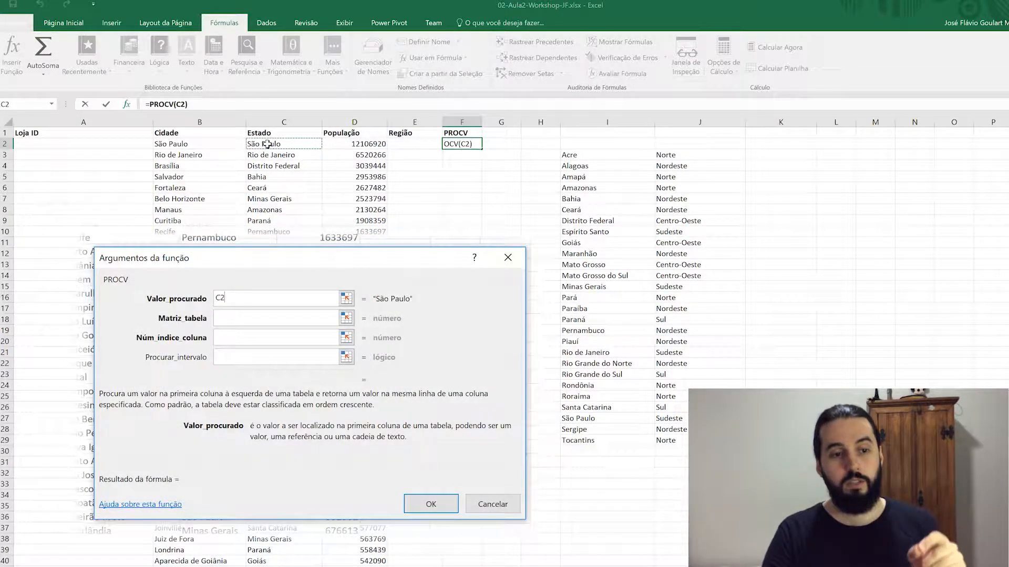
Set the PROCV argument Matriz_tabela to $I$3:$J$29 and Núm_índice_coluna to 2, and insert the formula in F2
{"action": "left_click", "coordinate": [276, 318]}
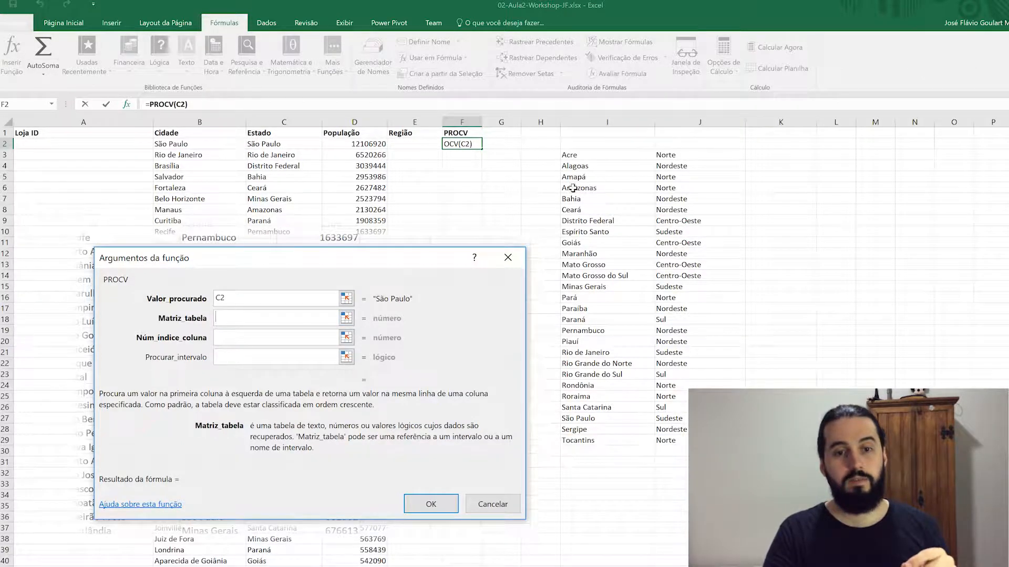
{"action": "left_click_drag", "start_coordinate": [577, 154], "coordinate": [676, 441]}
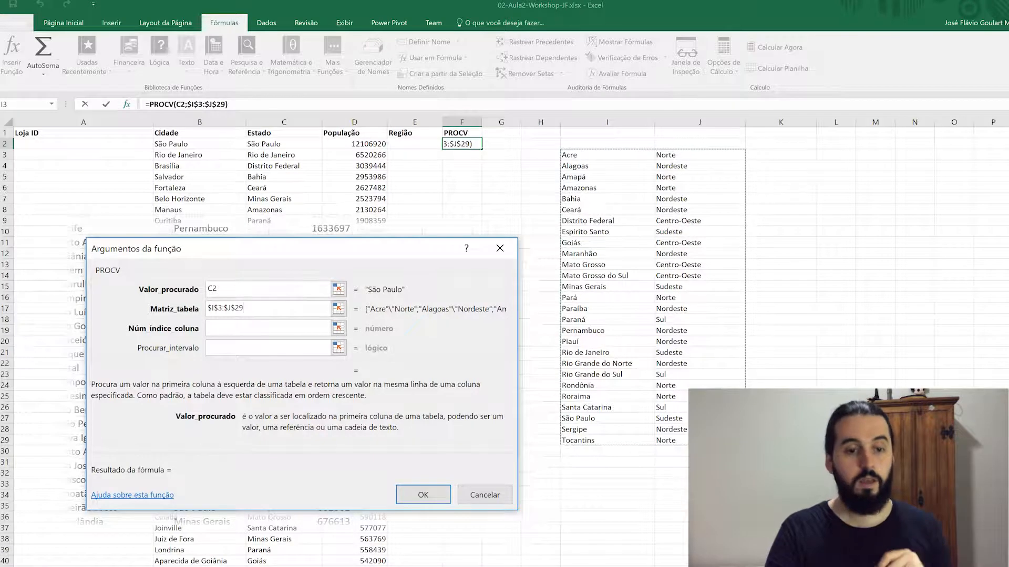
{"action": "key", "text": "Tab"}
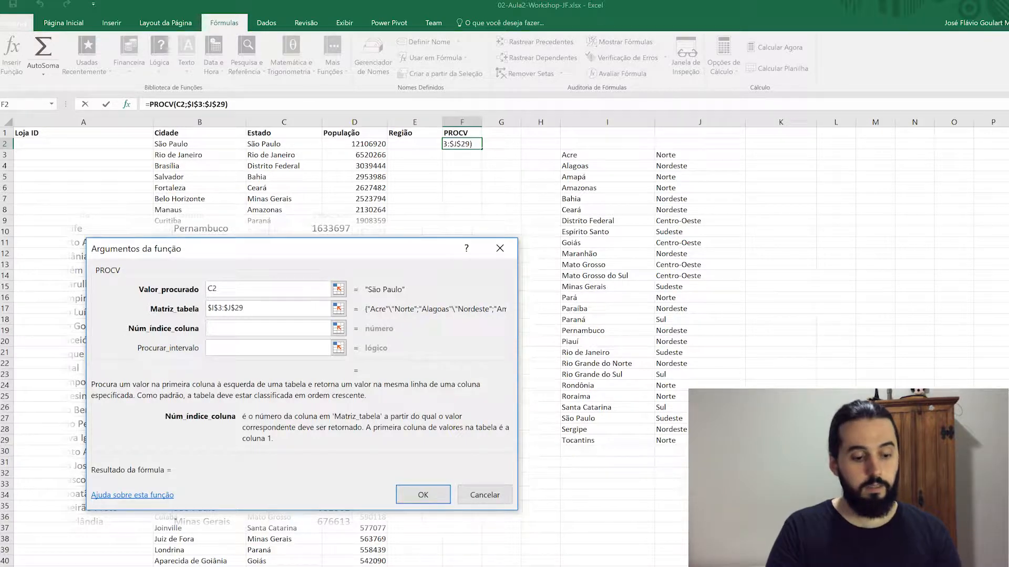
{"action": "type", "text": "2"}
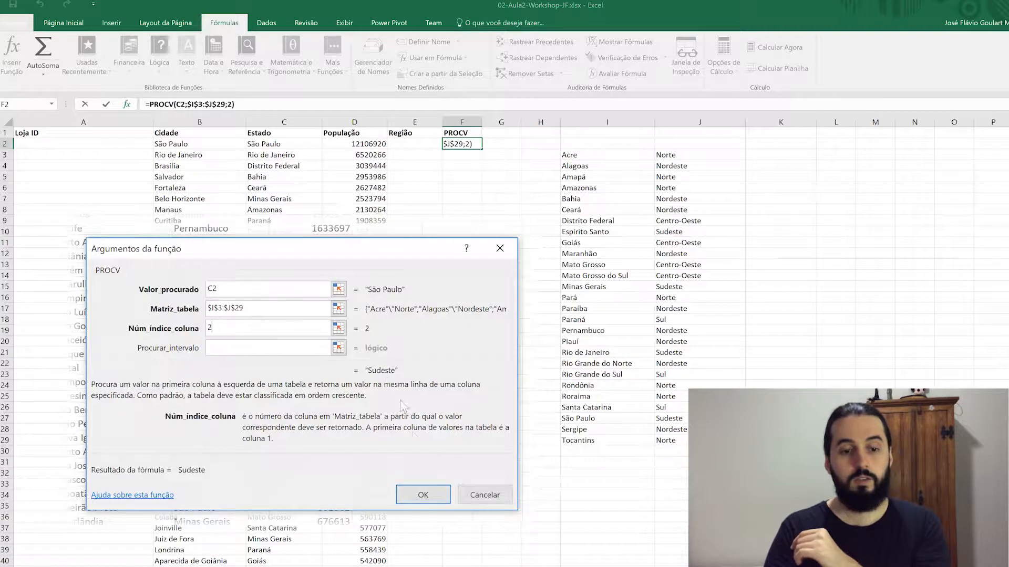
{"action": "left_click", "coordinate": [451, 444]}
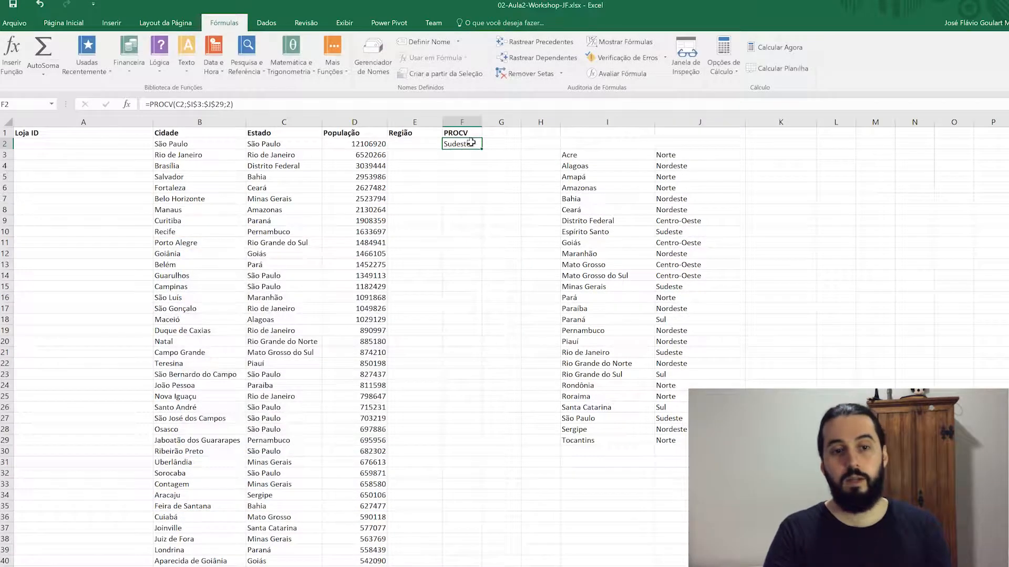
Fill the PROCV formula from F2 down to F17 and check the references in the copies at F4 and F7
{"action": "left_click_drag", "start_coordinate": [482, 150], "coordinate": [482, 314]}
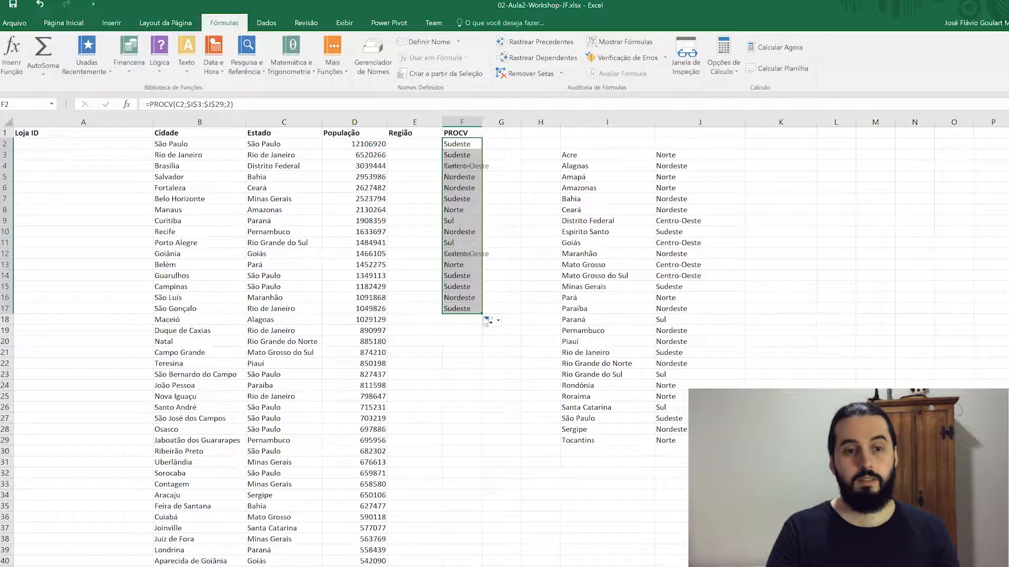
{"action": "double_click", "coordinate": [465, 167]}
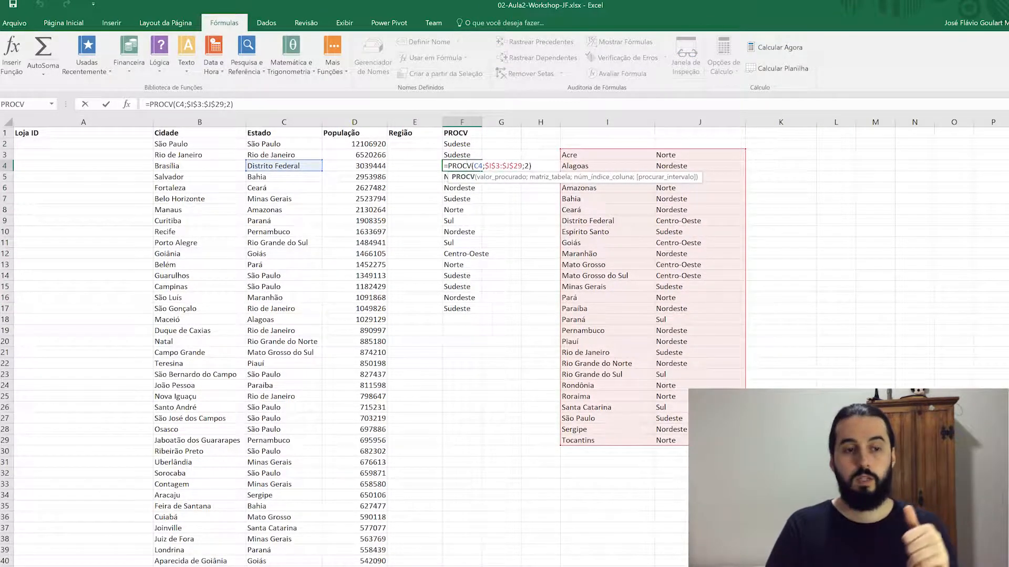
{"action": "left_click", "coordinate": [531, 166]}
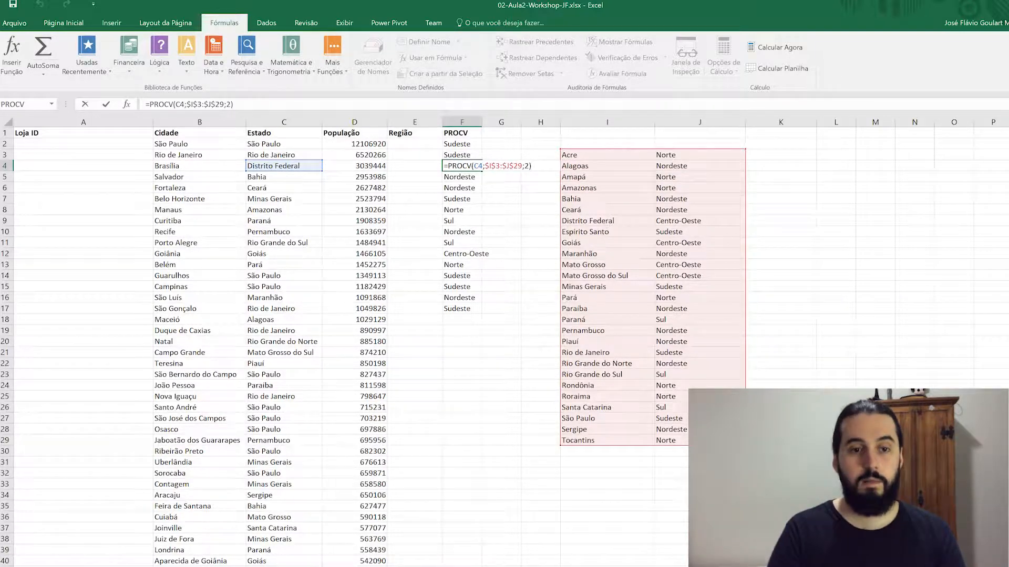
{"action": "double_click", "coordinate": [461, 199]}
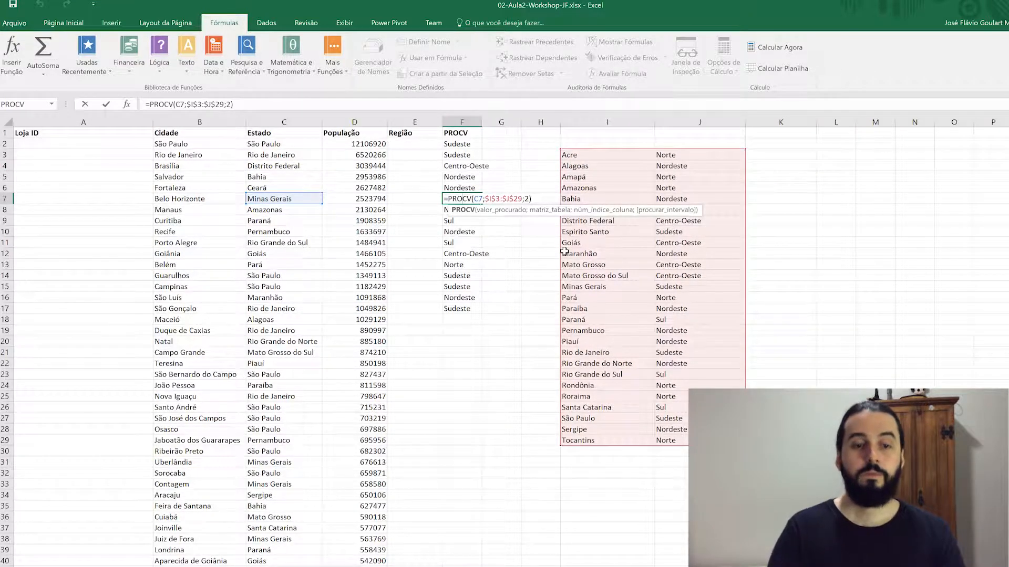
{"action": "key", "text": "Escape"}
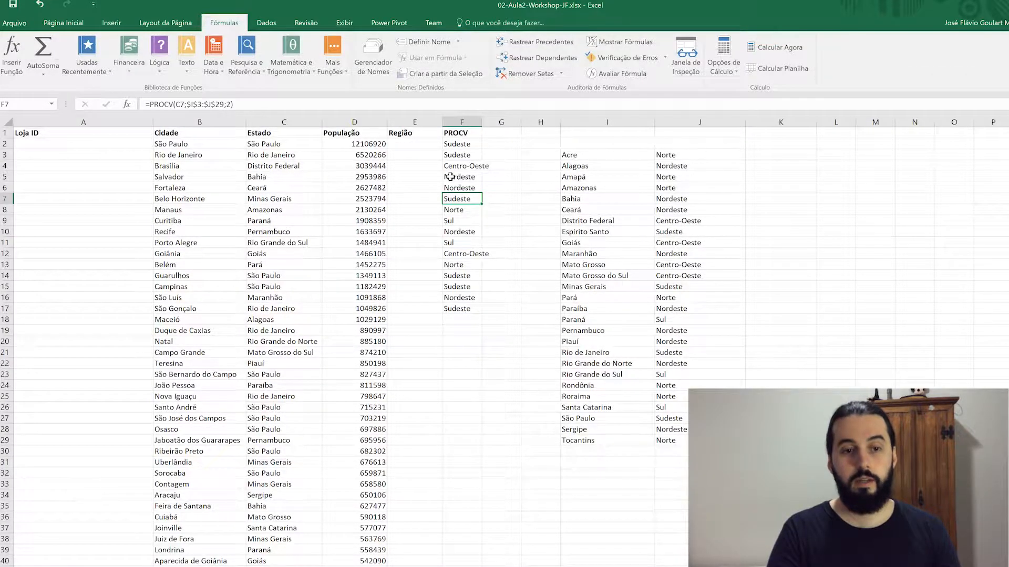
Copy the PROCV formula from F2 into the remaining rows of column F down to F302, the last city
{"action": "left_click", "coordinate": [462, 146]}
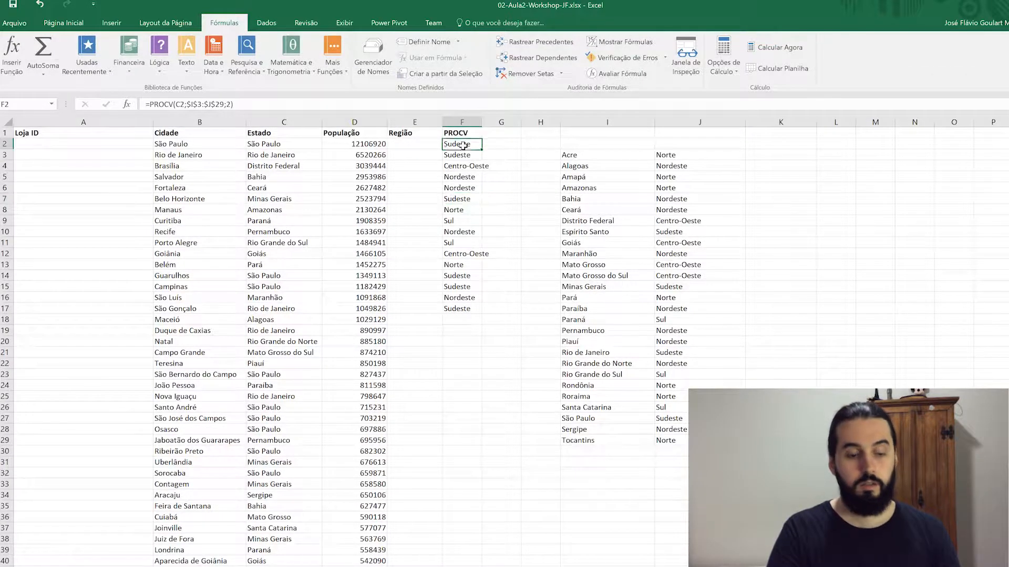
{"action": "left_click", "coordinate": [380, 143]}
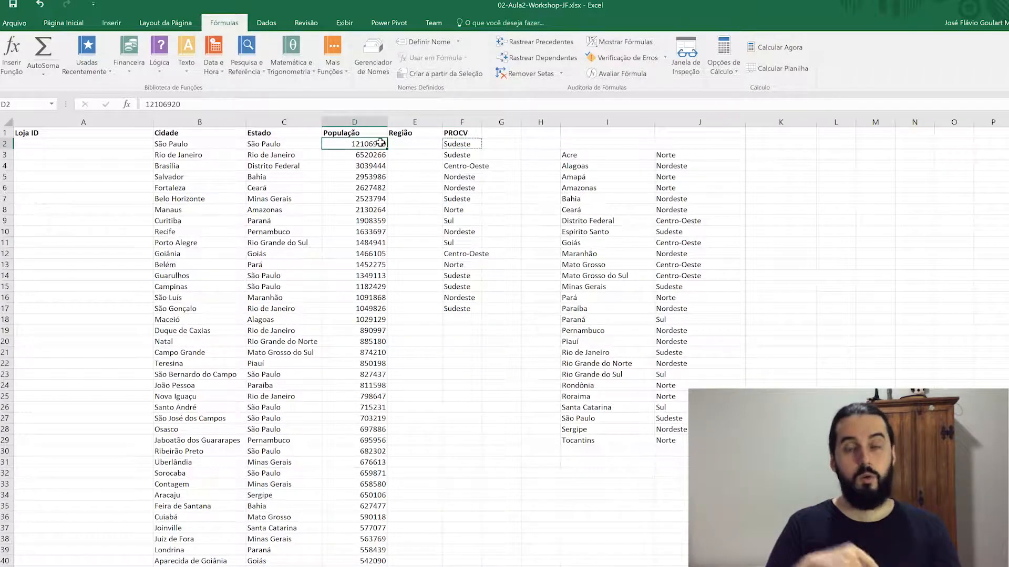
{"action": "key", "text": "ctrl+Down"}
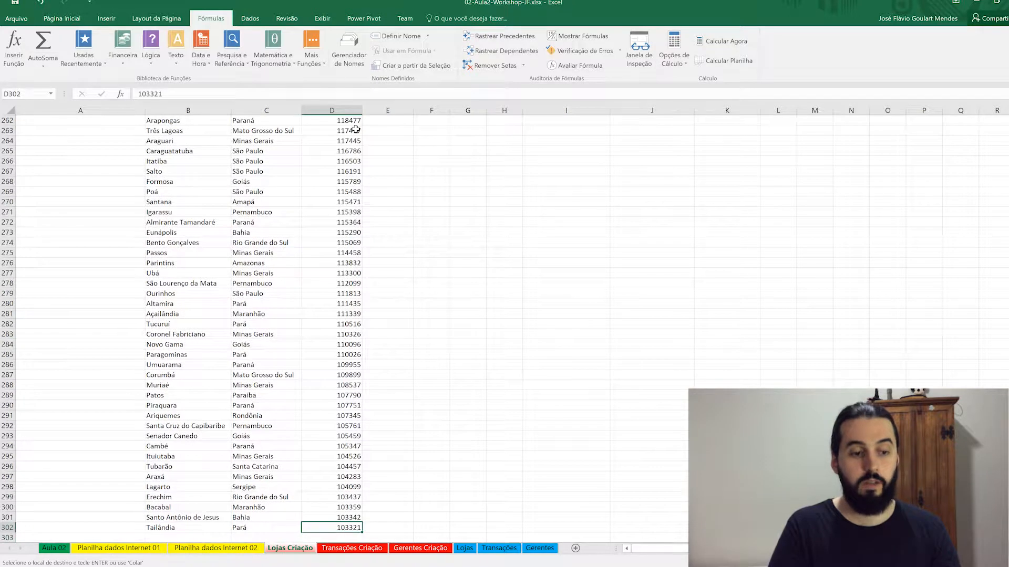
{"action": "key", "text": "Right"}
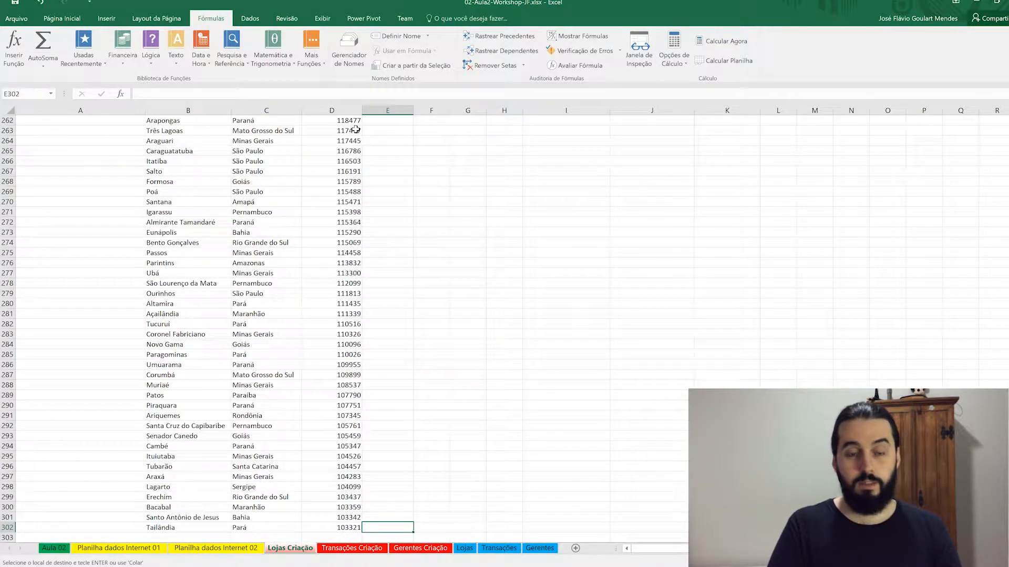
{"action": "key", "text": "Right"}
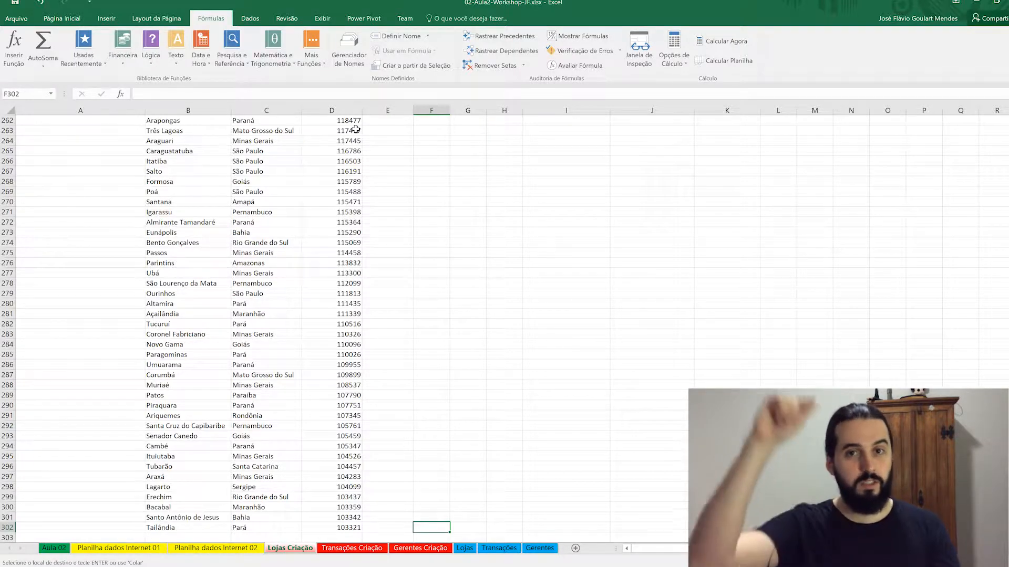
{"action": "key", "text": "ctrl+shift+Up"}
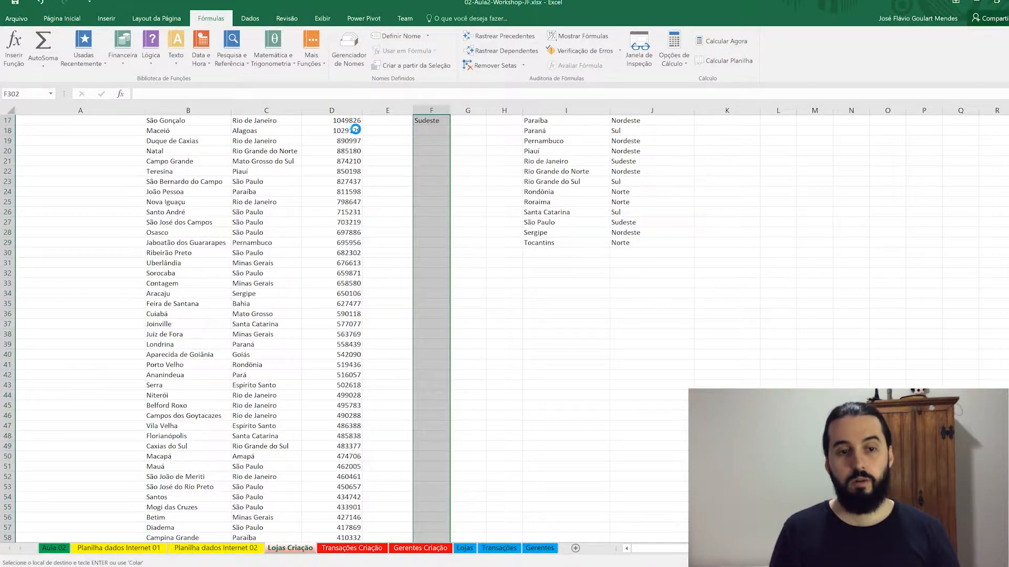
{"action": "key", "text": "ctrl+v"}
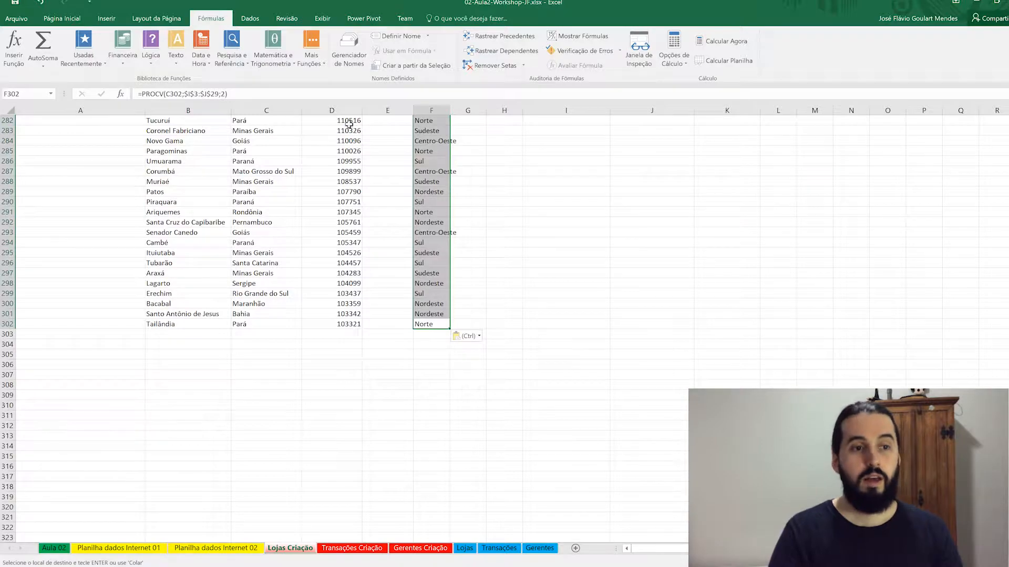
Review the PROCV regions in column F from the last rows back to the heading
{"action": "left_click", "coordinate": [446, 242]}
{"action": "key", "text": "Up"}
{"action": "key", "text": "Up"}
{"action": "key", "text": "Up"}
{"action": "key", "text": "Up"}
{"action": "key", "text": "Up"}
{"action": "key", "text": "Up"}
{"action": "key", "text": "Up"}
{"action": "key", "text": "Up"}
{"action": "key", "text": "Up"}
{"action": "key", "text": "Up"}
{"action": "key", "text": "Up"}
{"action": "key", "text": "Up"}
{"action": "key", "text": "Up"}
{"action": "key", "text": "Up"}
{"action": "key", "text": "Up"}
{"action": "key", "text": "Up"}
{"action": "key", "text": "Up"}
{"action": "key", "text": "Up"}
{"action": "key", "text": "Up"}
{"action": "key", "text": "Up"}
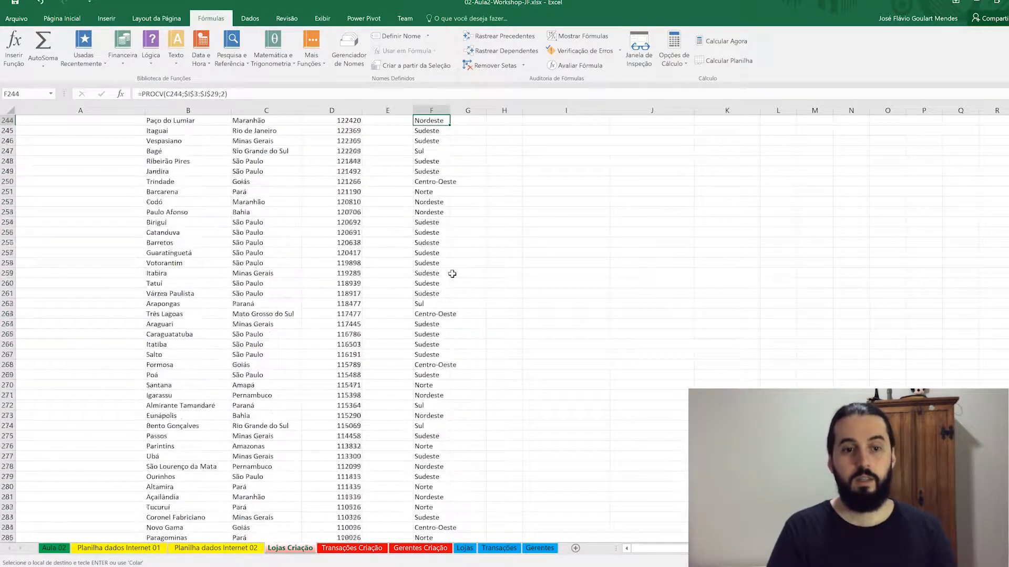
{"action": "key", "text": "ctrl+Up"}
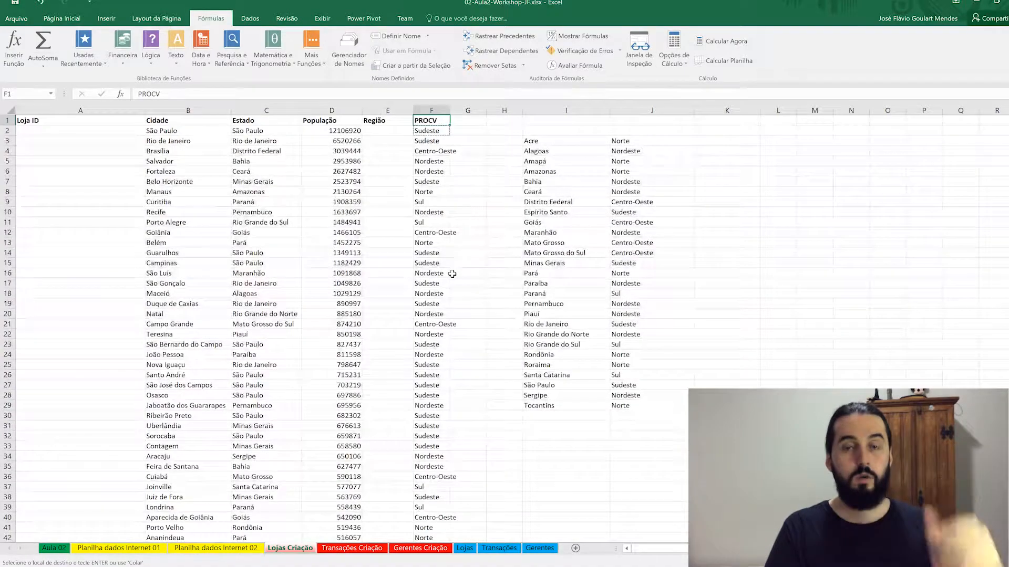
Copy all the PROCV results in F2:F302
{"action": "key", "text": "Down"}
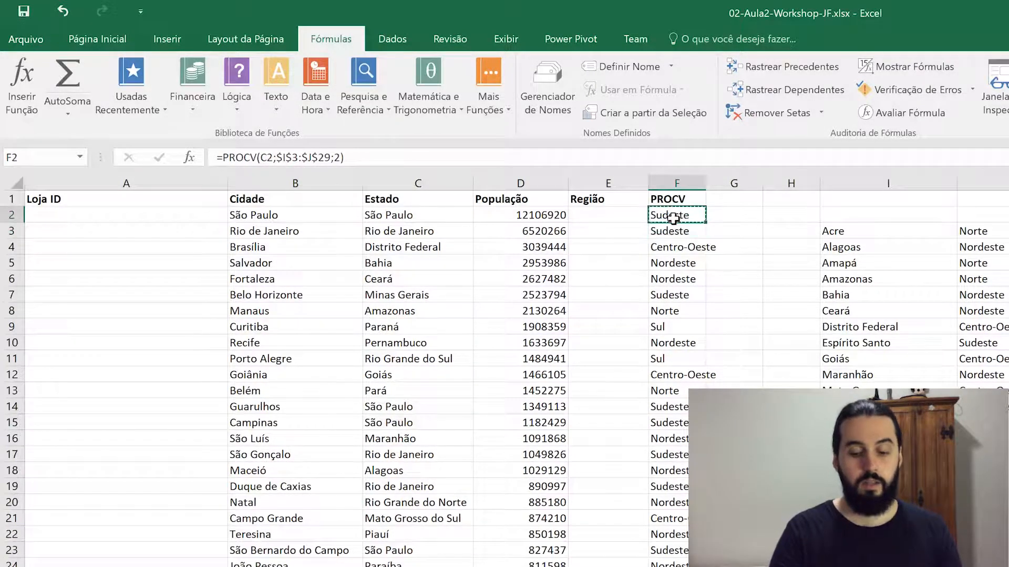
{"action": "key", "text": "ctrl+shift+Down"}
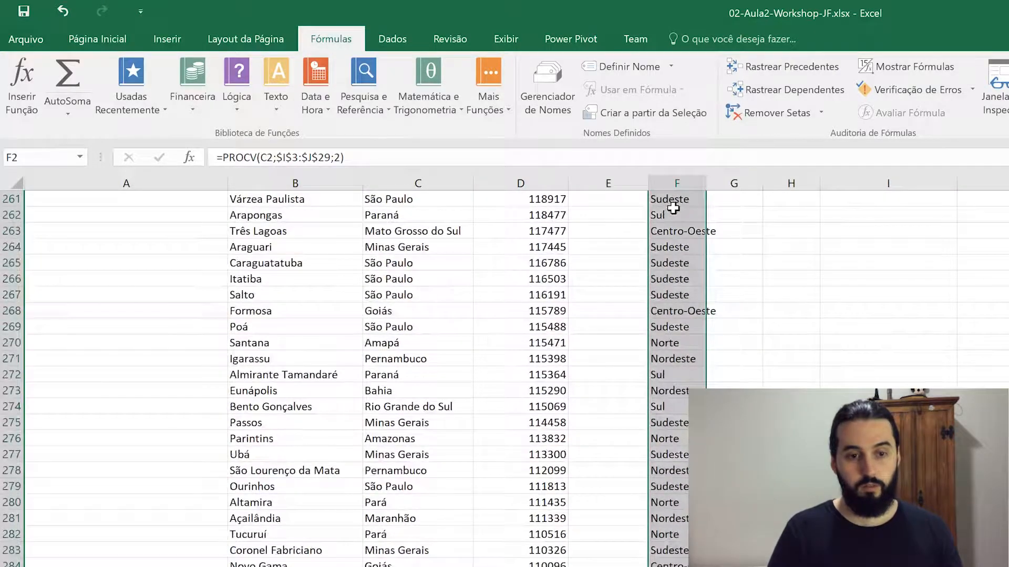
{"action": "key", "text": "ctrl+c"}
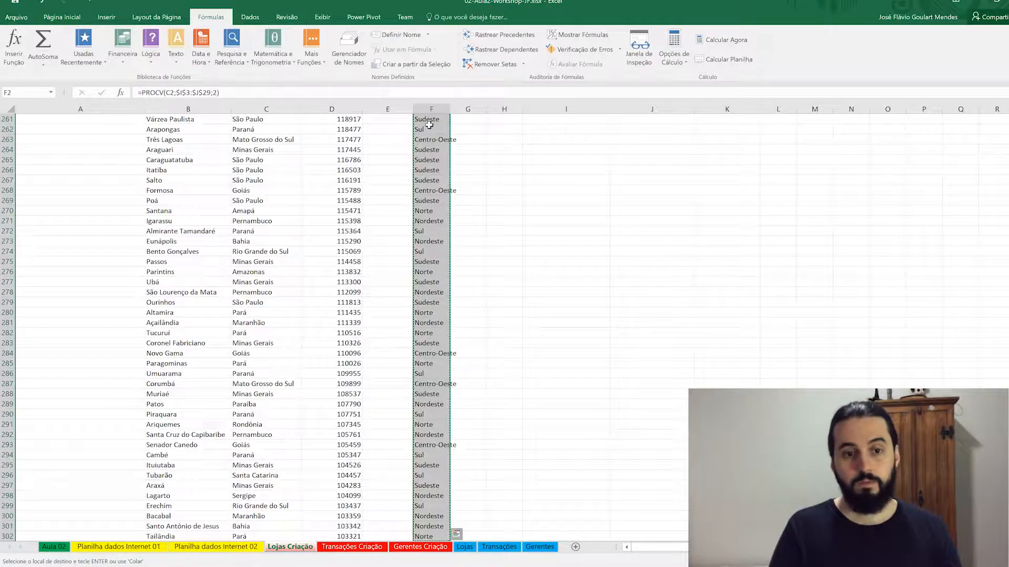
{"action": "key", "text": "ctrl+q"}
{"action": "key", "text": "Escape"}
{"action": "key", "text": "Left"}
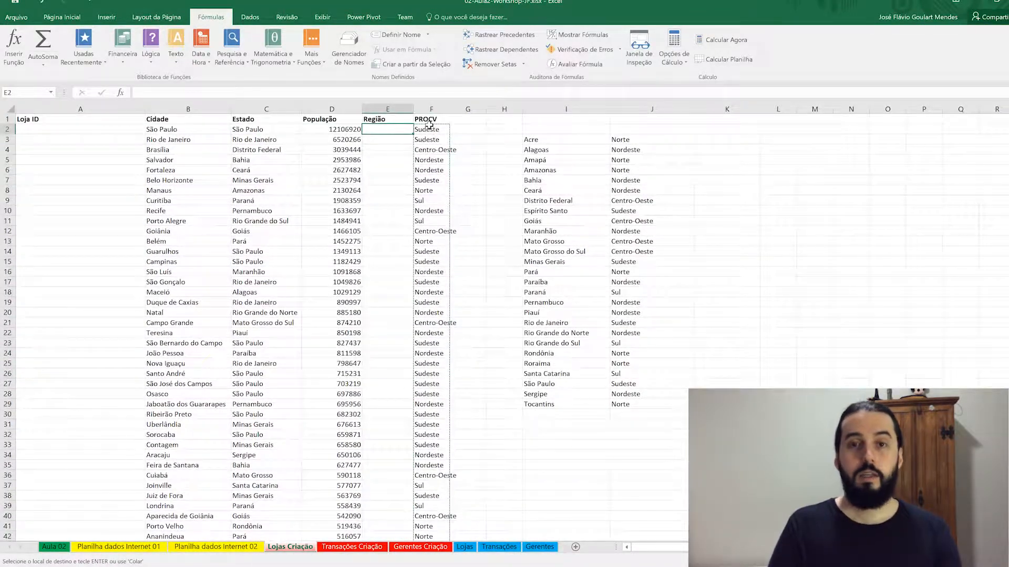
Paste the copied PROCV results as values only into the Região column, range E2:E302
{"action": "left_click", "coordinate": [430, 127]}
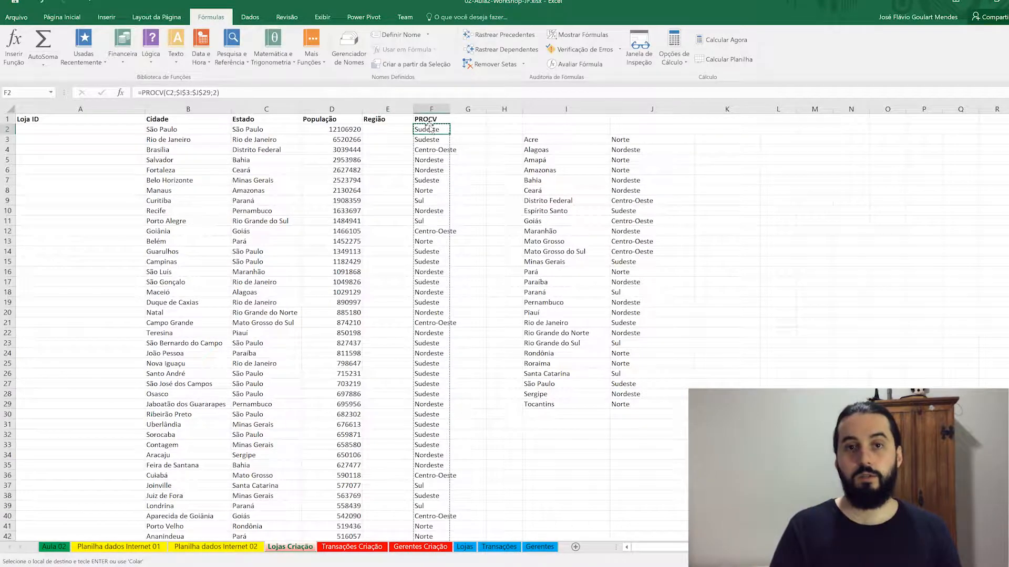
{"action": "key", "text": "ctrl+Down"}
{"action": "key", "text": "Left"}
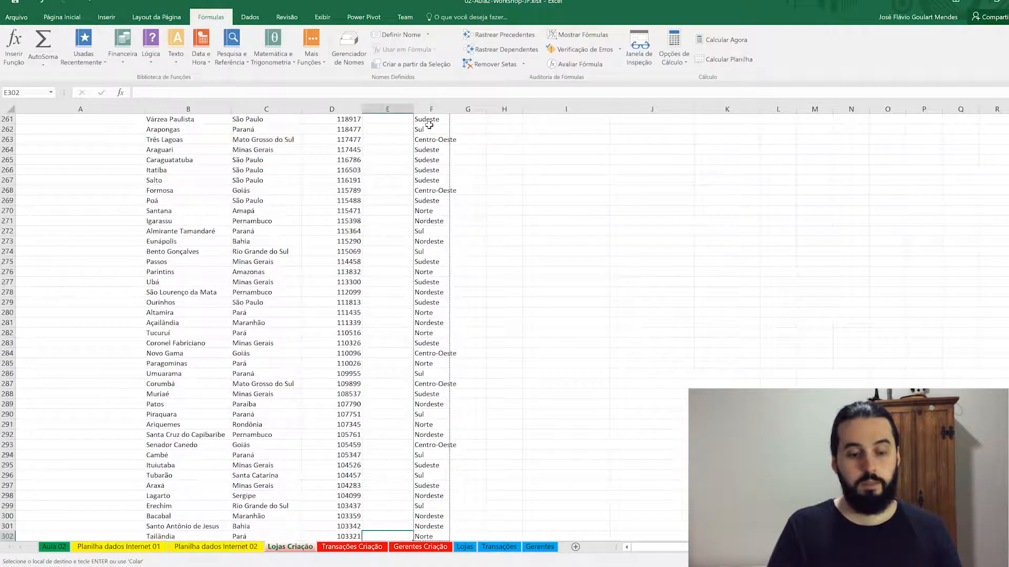
{"action": "key", "text": "ctrl+shift+Up"}
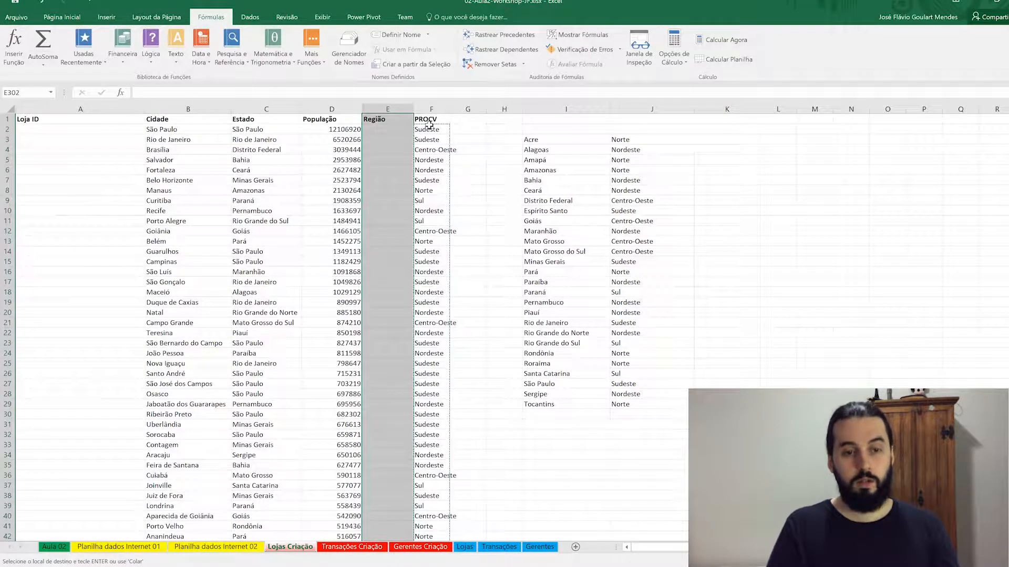
{"action": "key", "text": "shift+Down"}
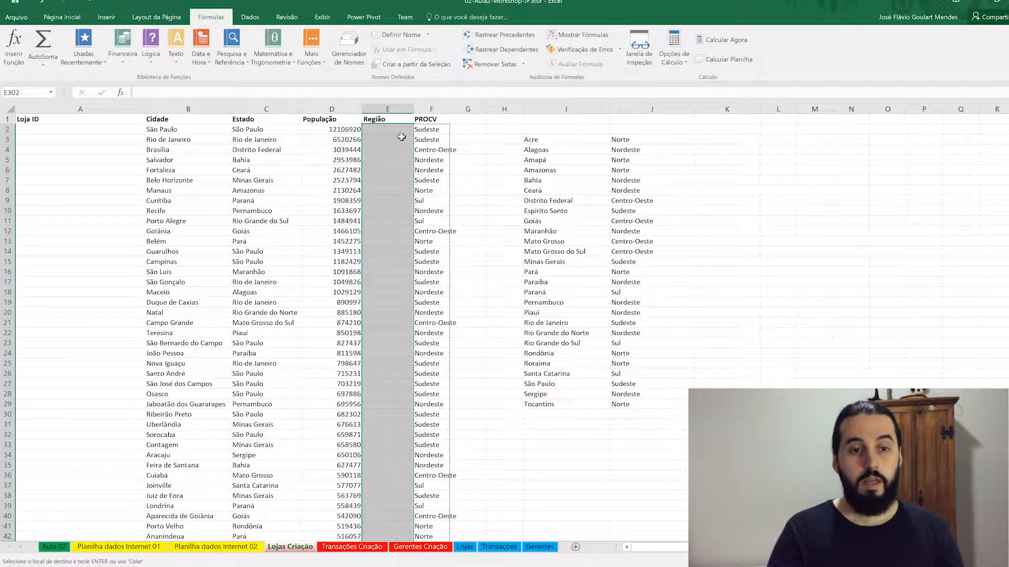
{"action": "right_click", "coordinate": [393, 130]}
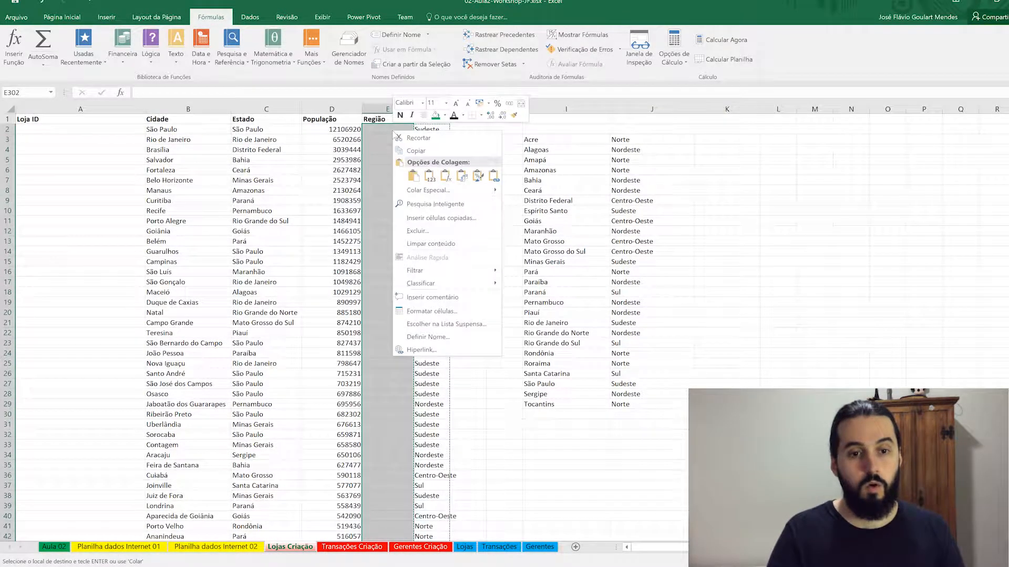
{"action": "left_click", "coordinate": [430, 176]}
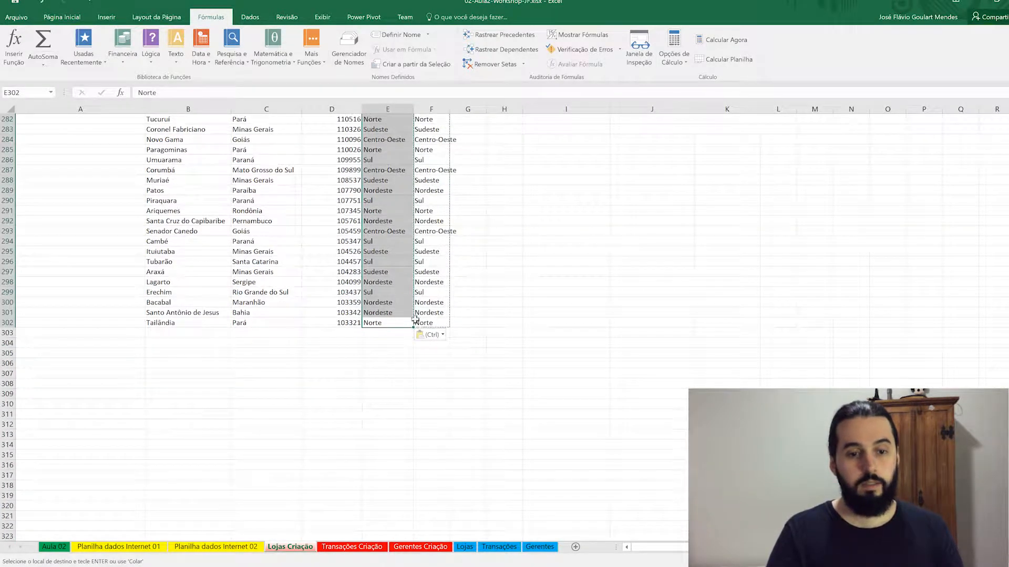
Compare the pasted values in the last rows of the Região column with the formulas in the PROCV column
{"action": "left_click", "coordinate": [398, 324]}
{"action": "left_click_drag", "start_coordinate": [394, 304], "coordinate": [428, 323]}
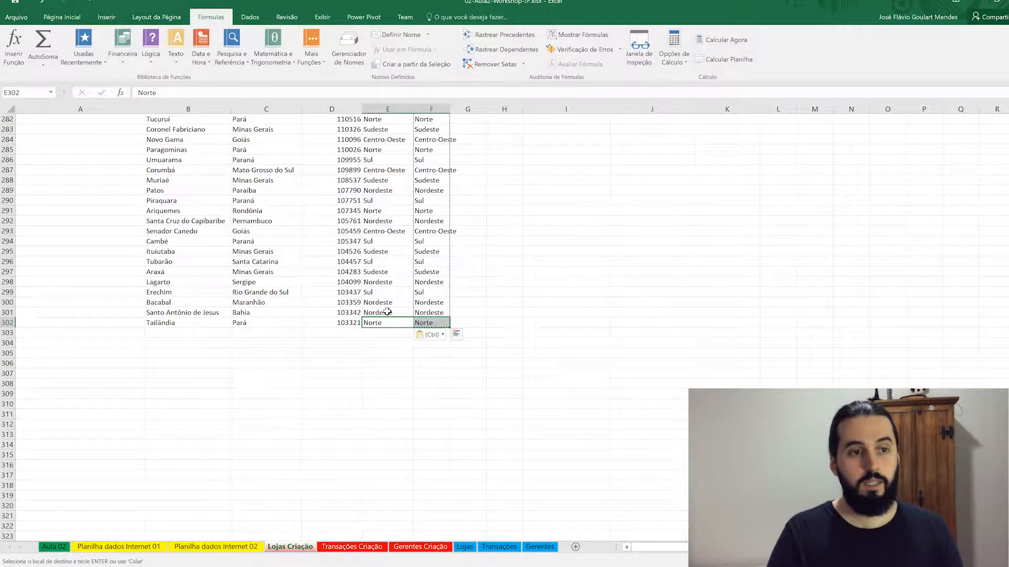
{"action": "left_click", "coordinate": [388, 312]}
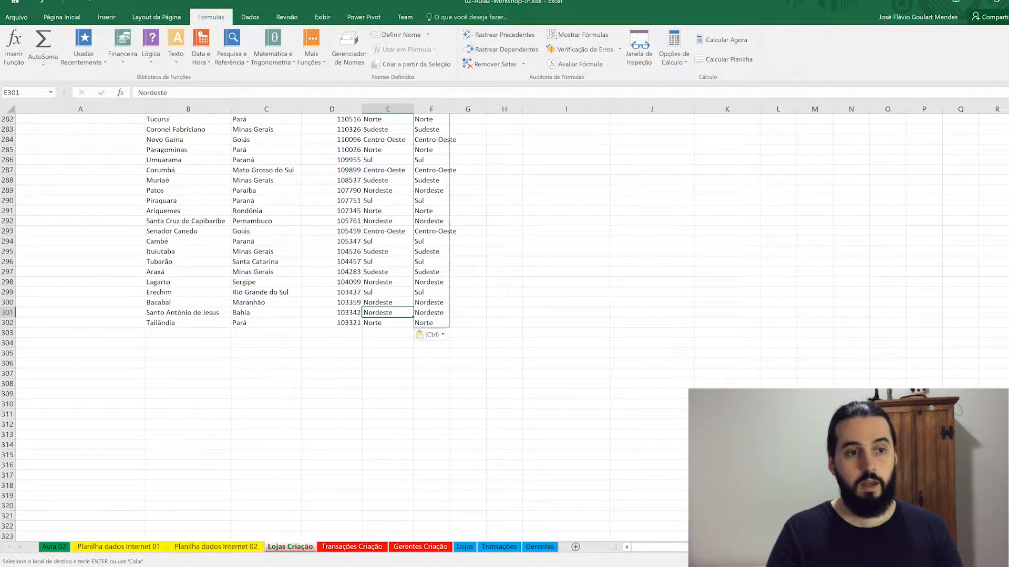
{"action": "left_click", "coordinate": [426, 310]}
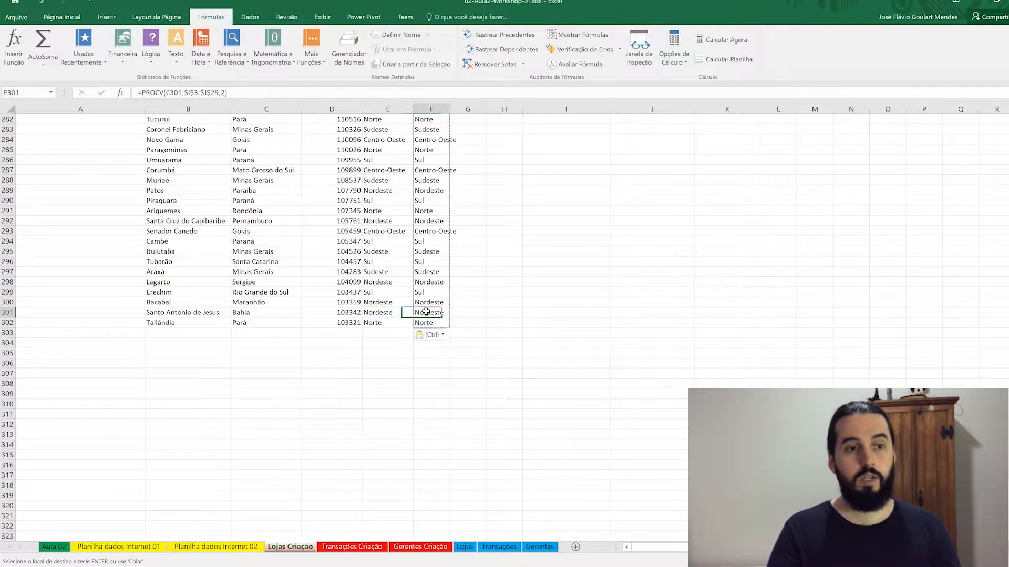
{"action": "left_click", "coordinate": [388, 302]}
{"action": "key", "text": "ctrl+Up"}
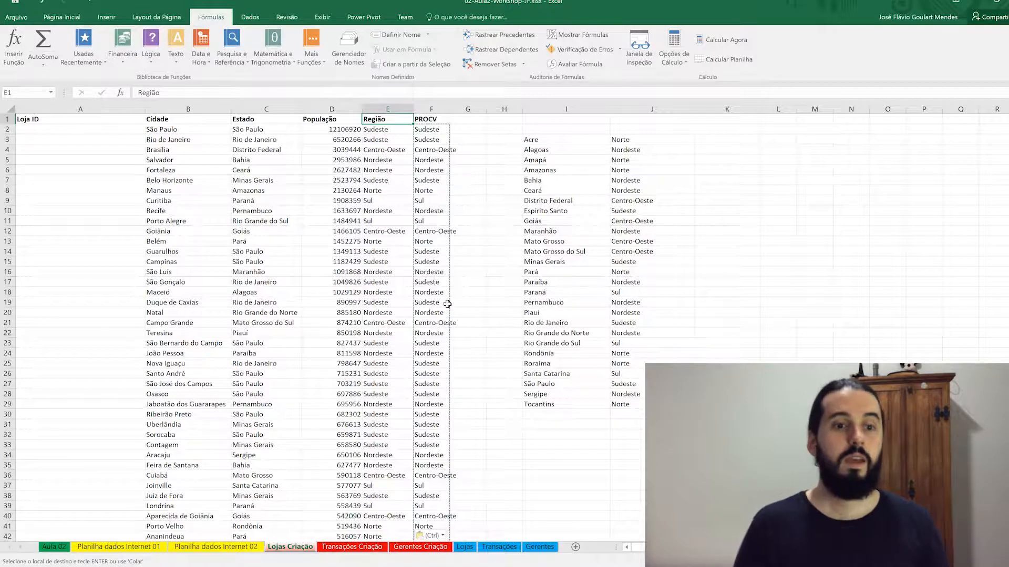
Examine the Cidade and Estado entries in row 2 next to the empty Loja ID cell
{"action": "left_click", "coordinate": [191, 133]}
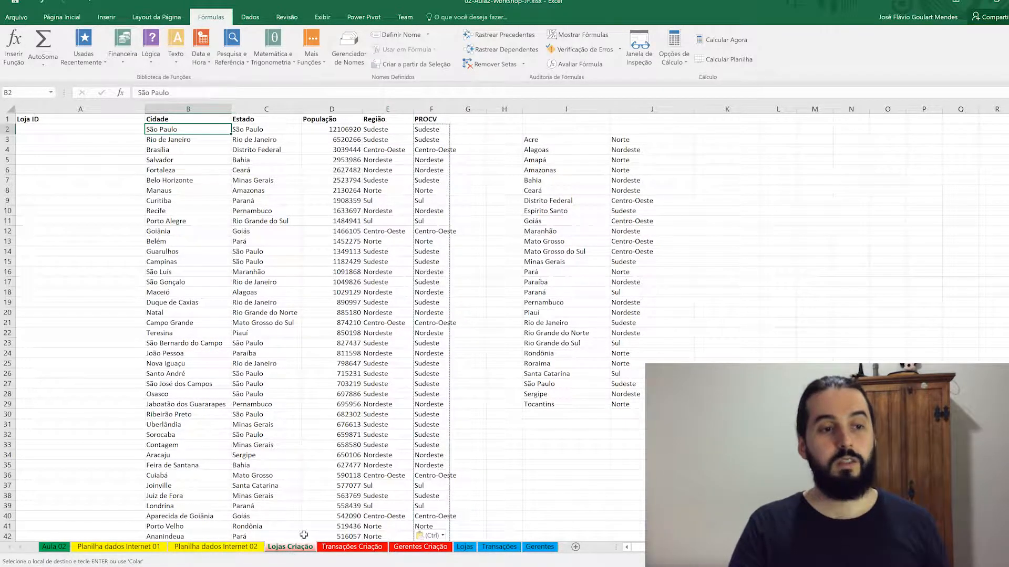
{"action": "left_click", "coordinate": [67, 129]}
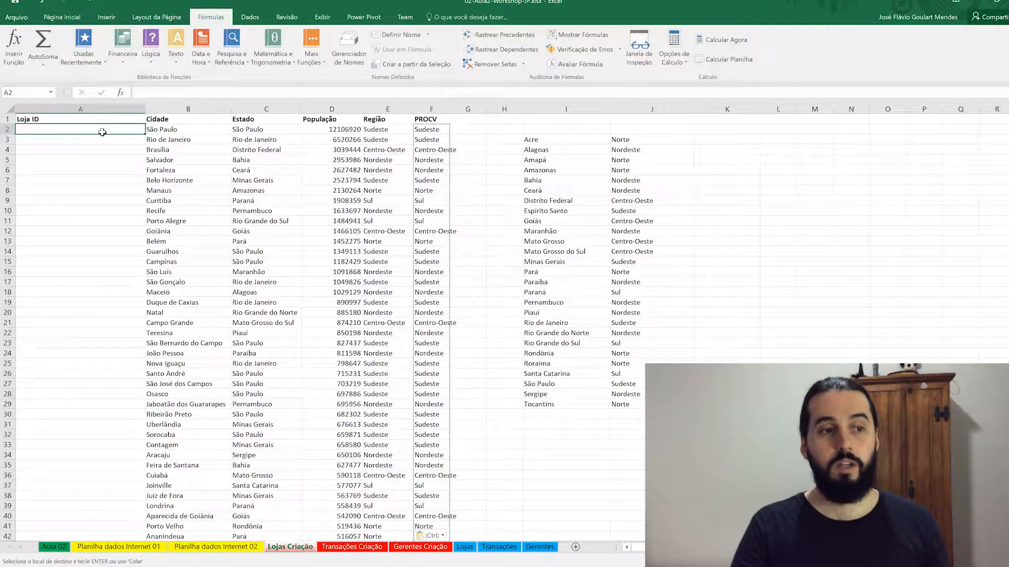
{"action": "double_click", "coordinate": [102, 132]}
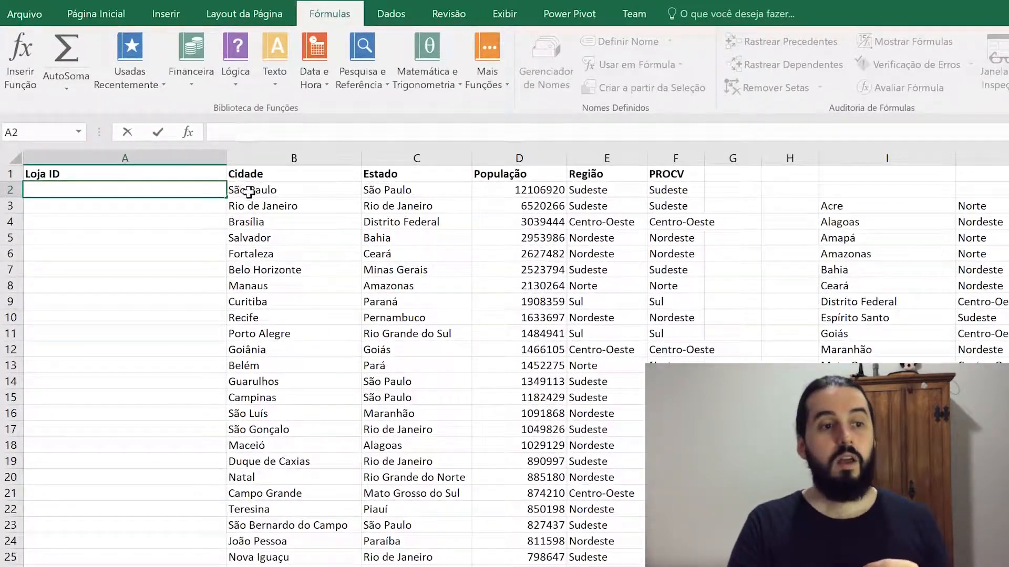
{"action": "left_click", "coordinate": [267, 190]}
{"action": "left_click", "coordinate": [372, 189]}
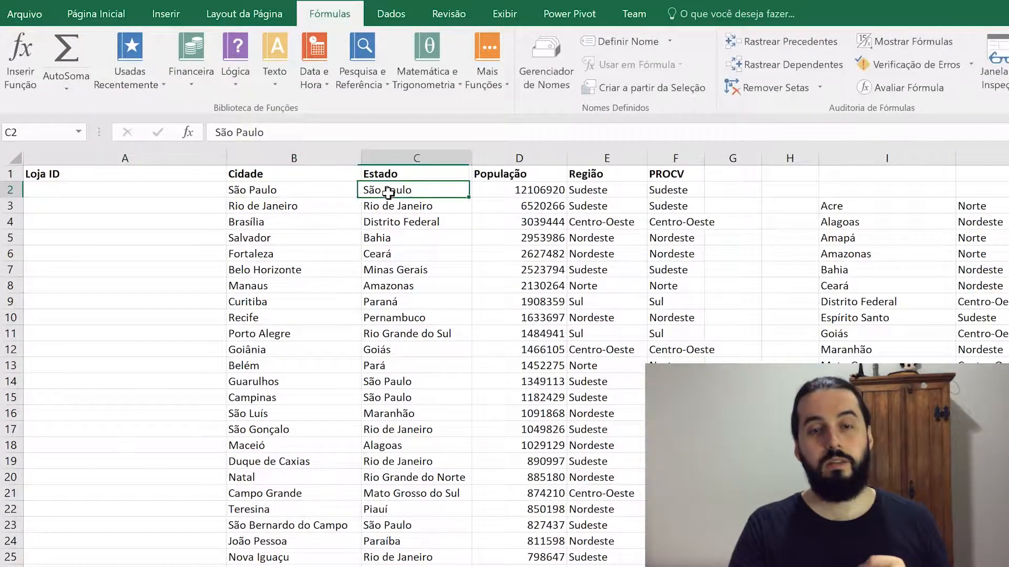
{"action": "left_click", "coordinate": [259, 192]}
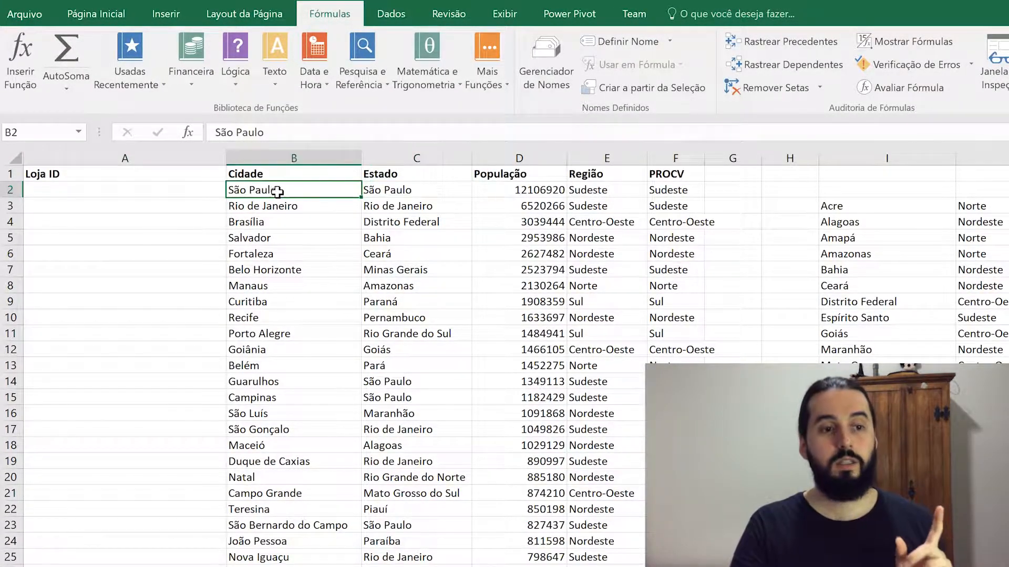
{"action": "left_click", "coordinate": [387, 191]}
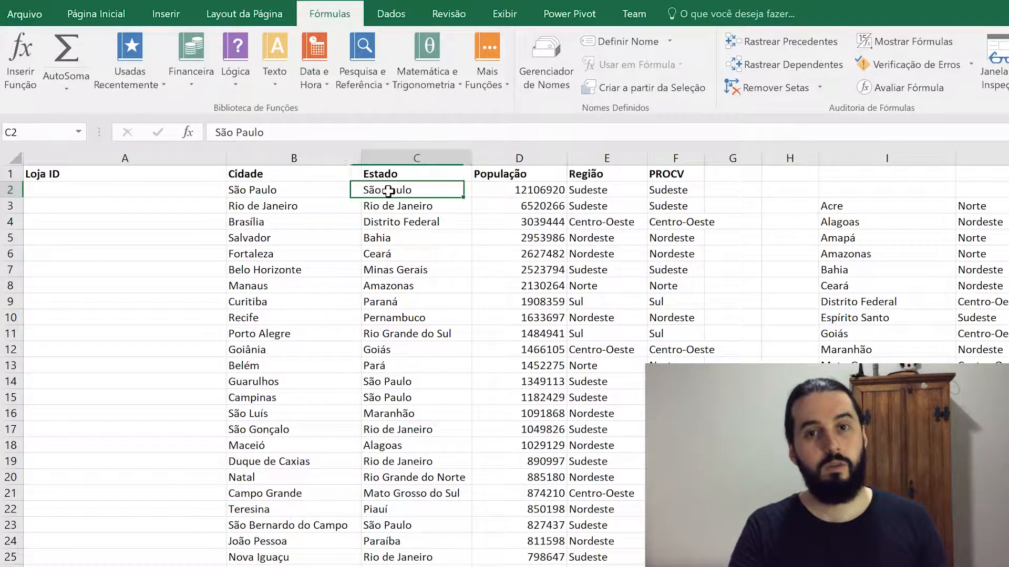
Insert the CONCATENAR text function in A2 under Loja ID, joining Cidade B2 and Estado C2
{"action": "left_click", "coordinate": [182, 194]}
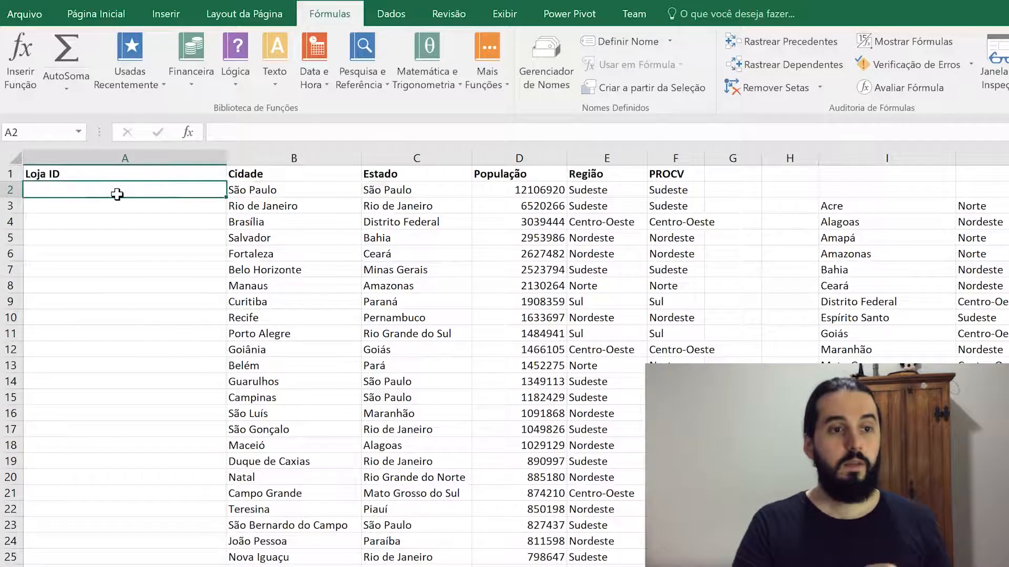
{"action": "left_click", "coordinate": [269, 81]}
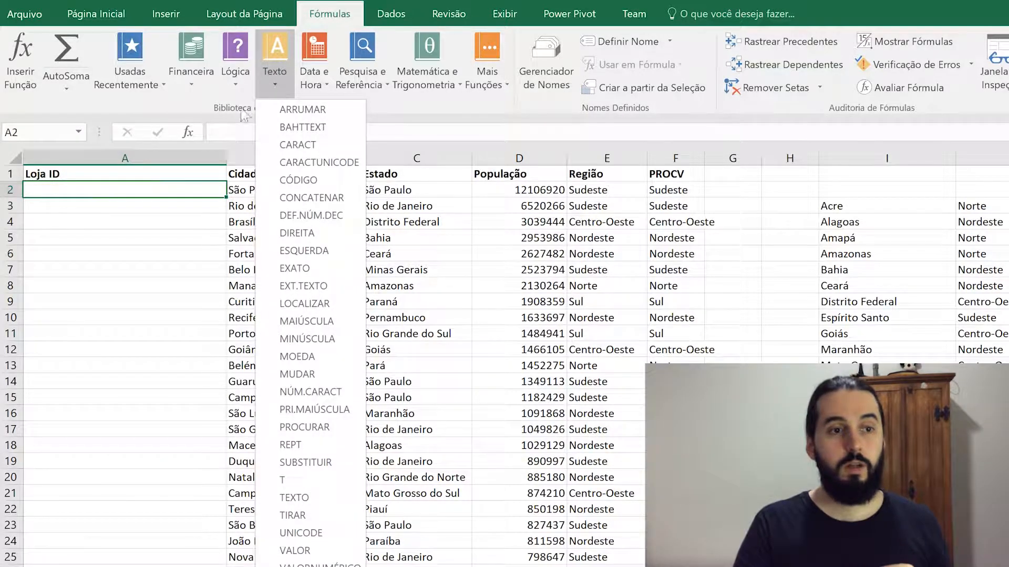
{"action": "left_click", "coordinate": [273, 84]}
{"action": "left_click", "coordinate": [273, 84]}
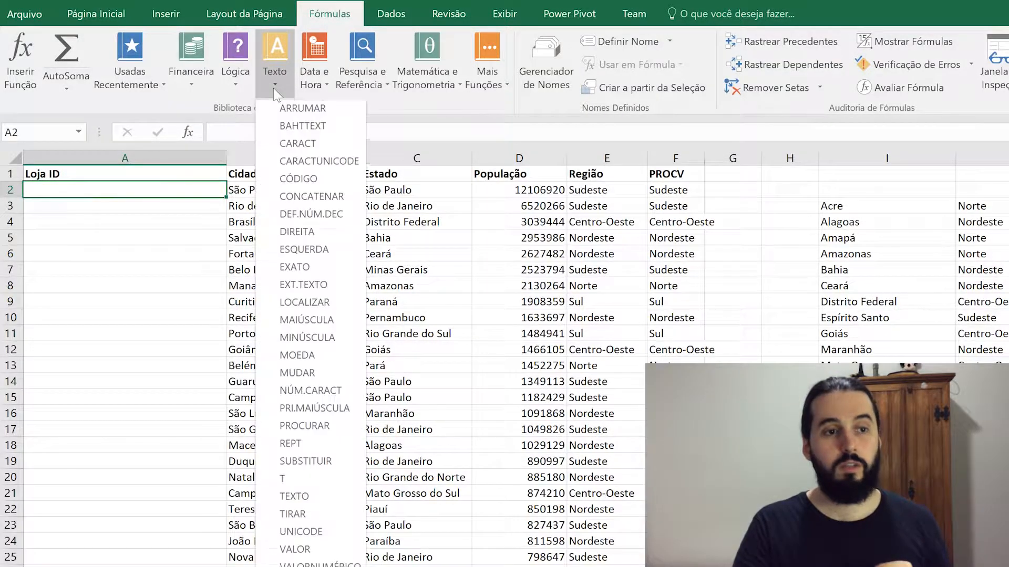
{"action": "left_click", "coordinate": [311, 198]}
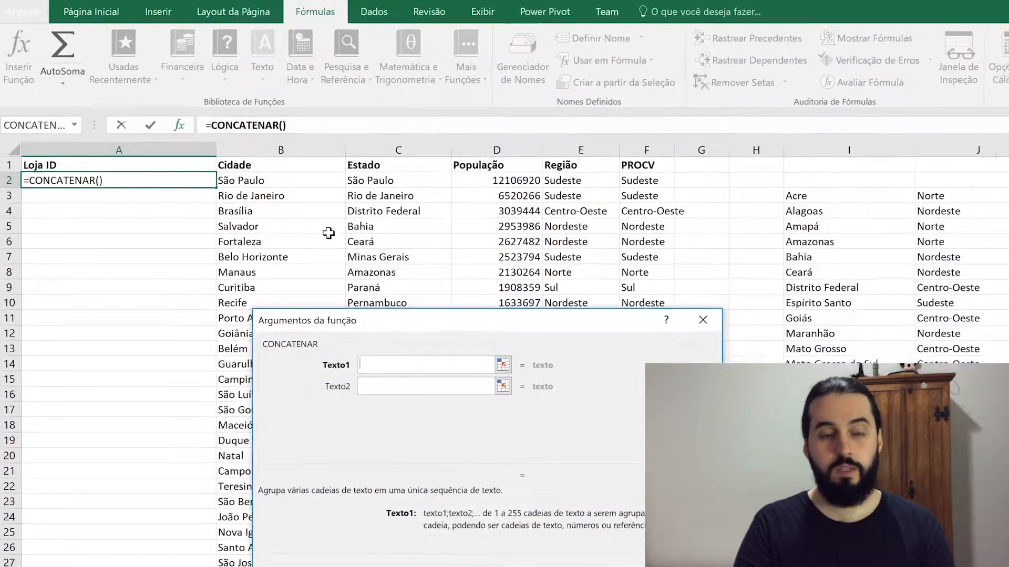
{"action": "left_click", "coordinate": [268, 190]}
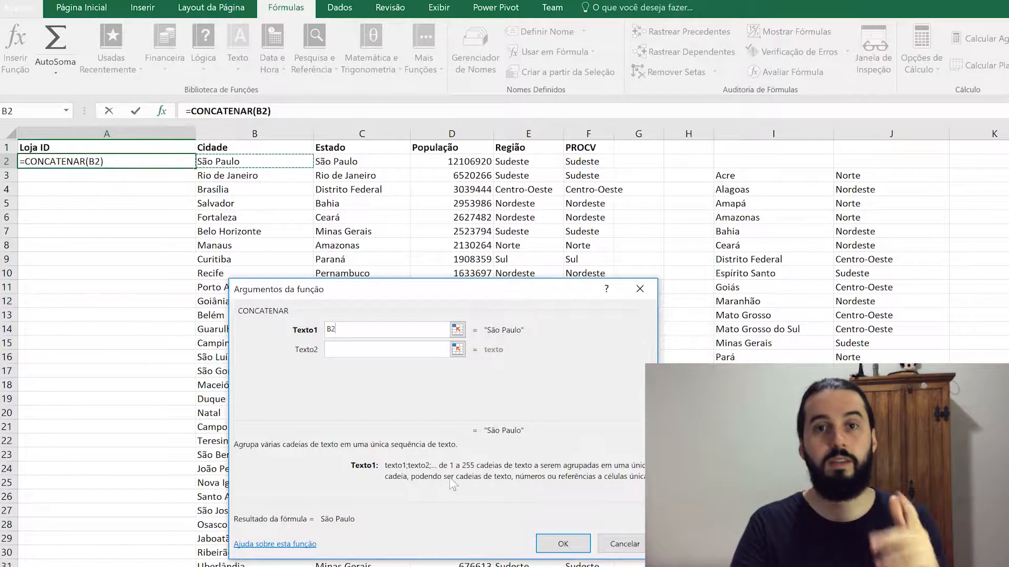
{"action": "left_click", "coordinate": [378, 351]}
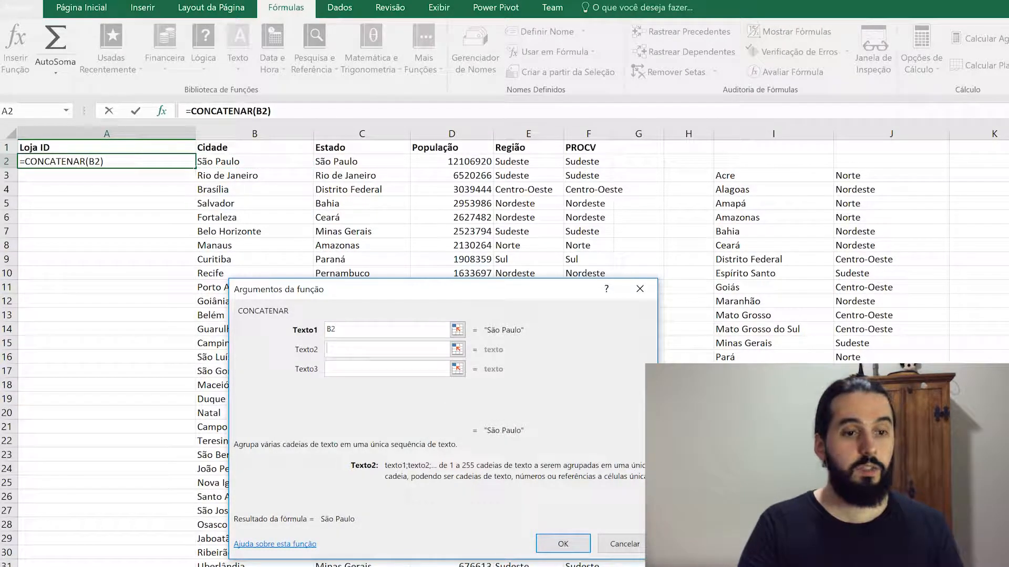
{"action": "left_click", "coordinate": [340, 163]}
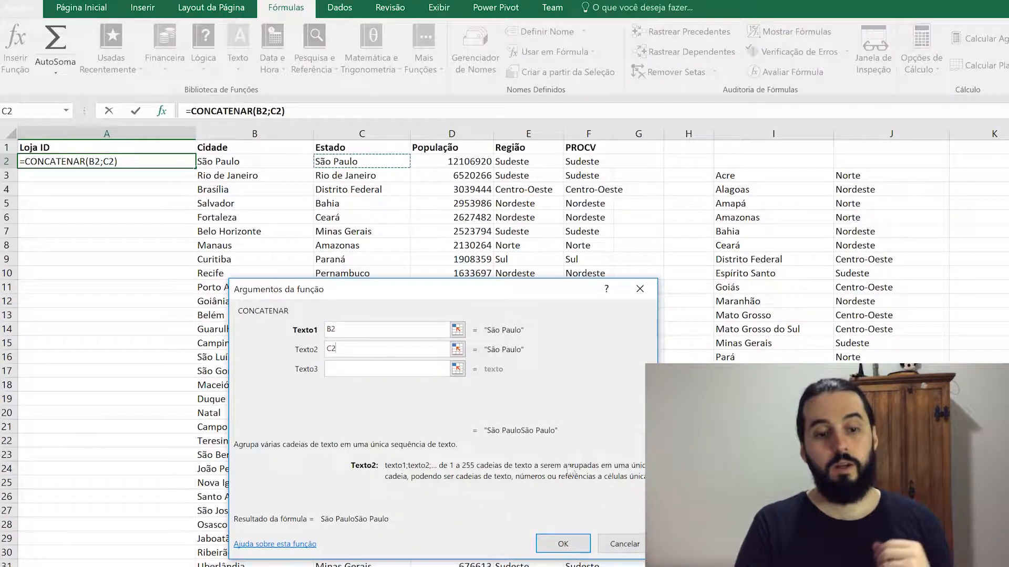
{"action": "left_click", "coordinate": [562, 544]}
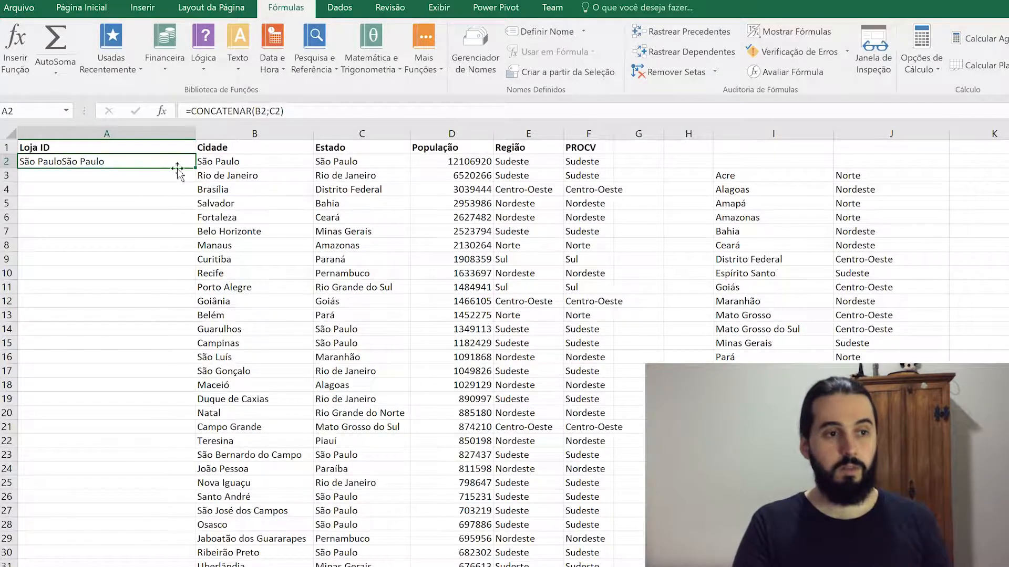
Reopen the arguments of A2's CONCATENAR function and replace the second text with a comma
{"action": "left_click", "coordinate": [21, 68]}
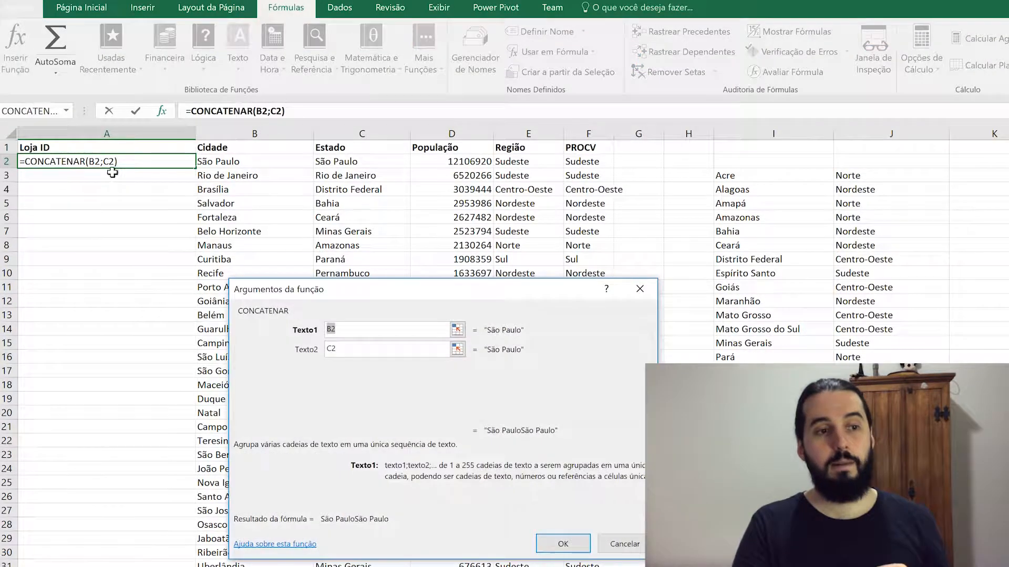
{"action": "key", "text": "Tab"}
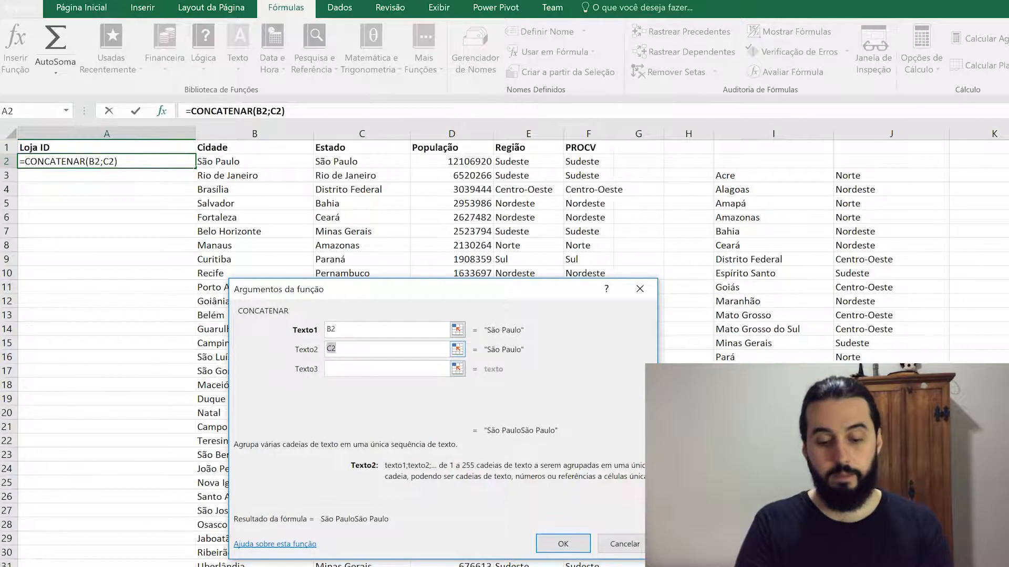
{"action": "key", "text": "BackSpace"}
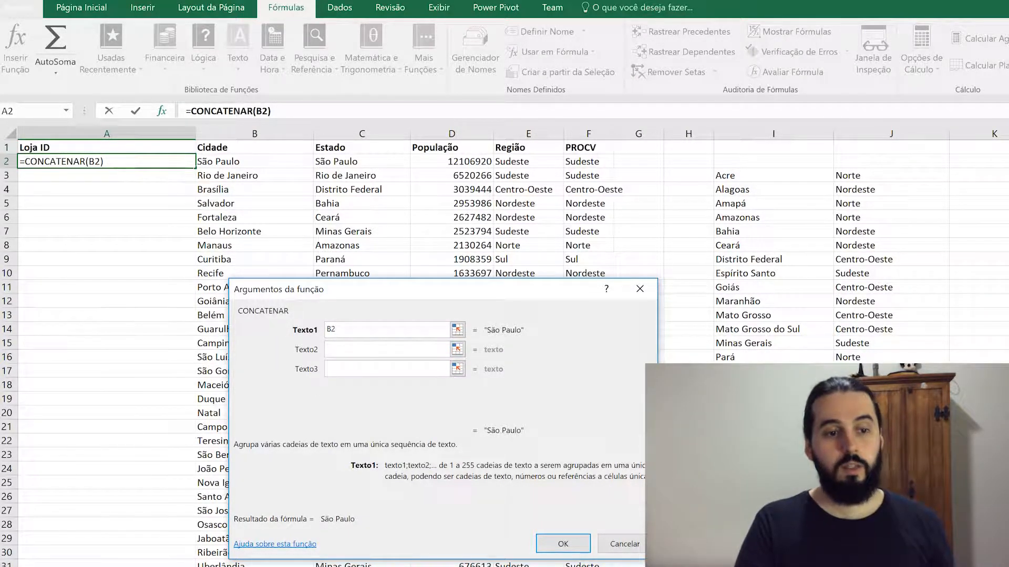
{"action": "type", "text": ","}
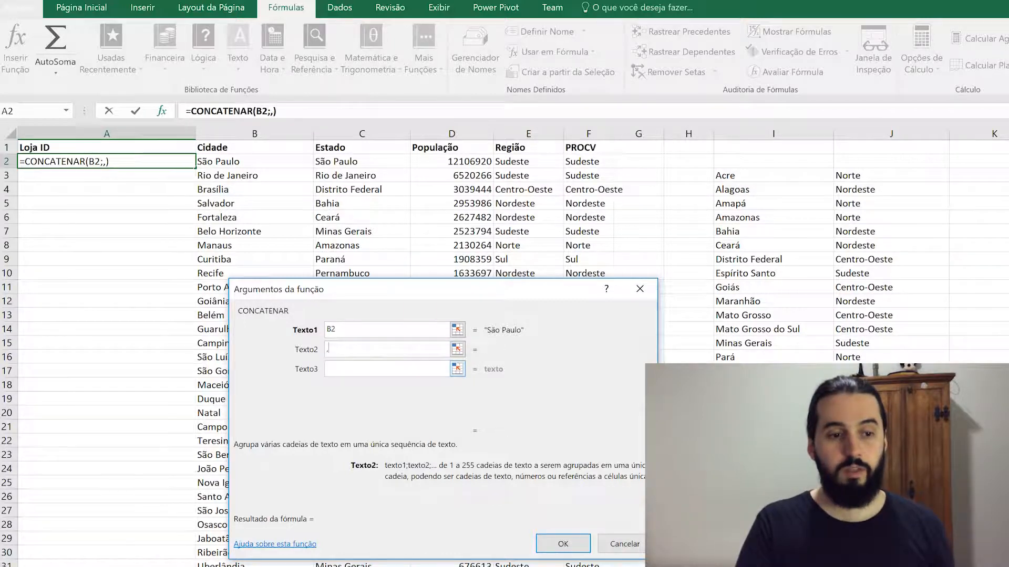
{"action": "key", "text": "Tab"}
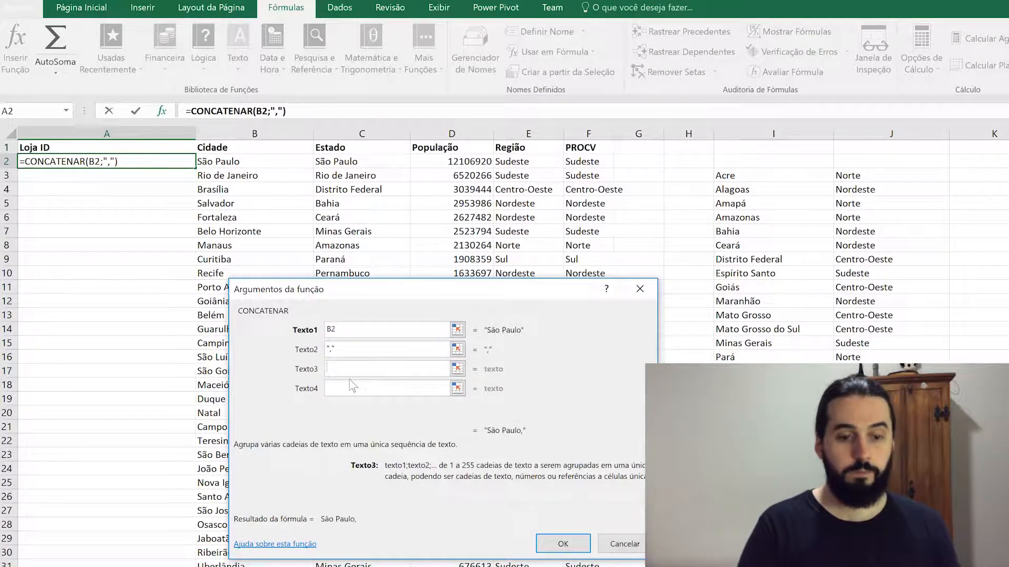
Add a space as the third text and C2 as the fourth, completing =CONCATENAR(B2;",";" ";C2) in A2
{"action": "key", "text": "super"}
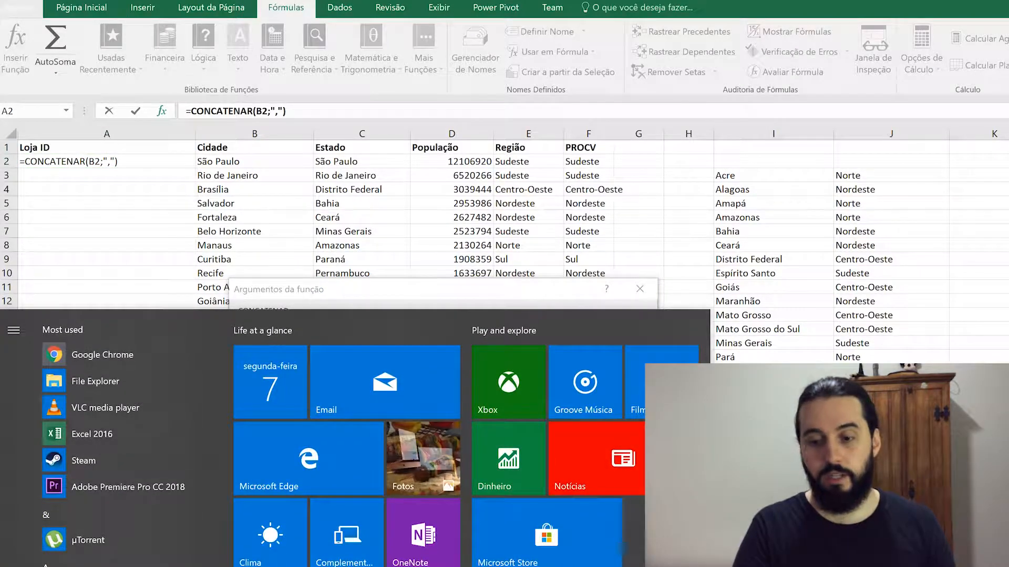
{"action": "left_click", "coordinate": [367, 293]}
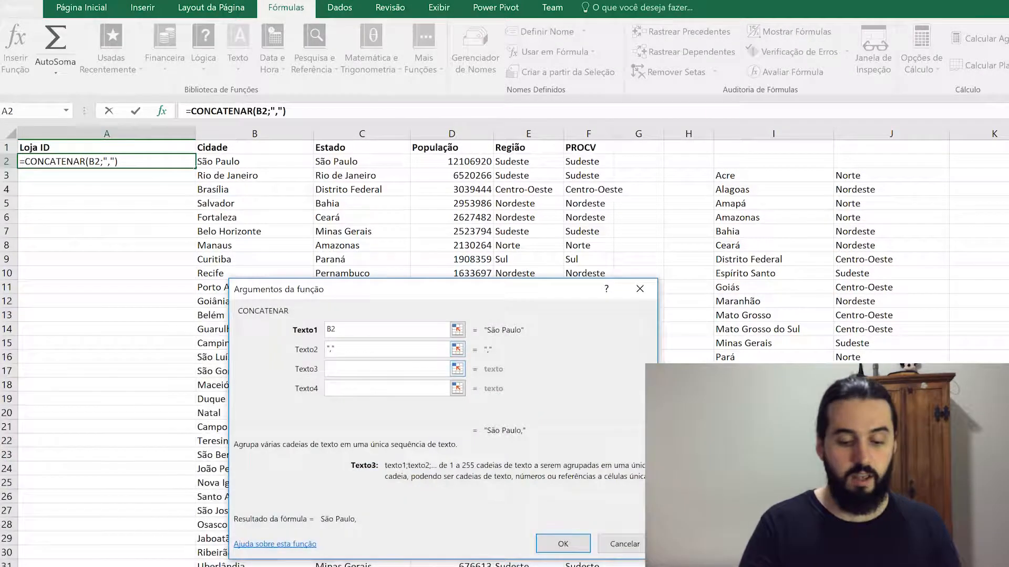
{"action": "type", "text": "\"\""}
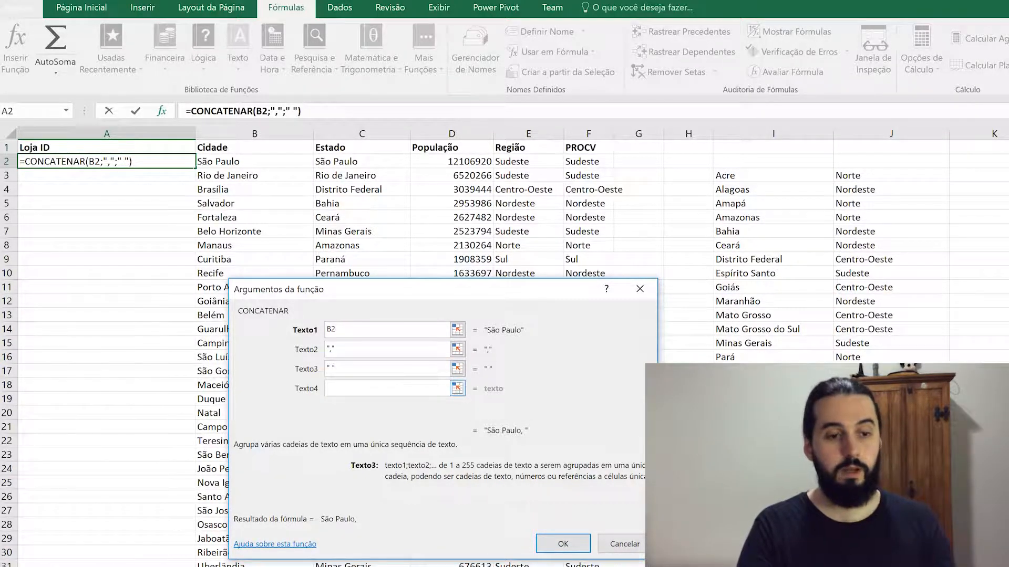
{"action": "key", "text": "Tab"}
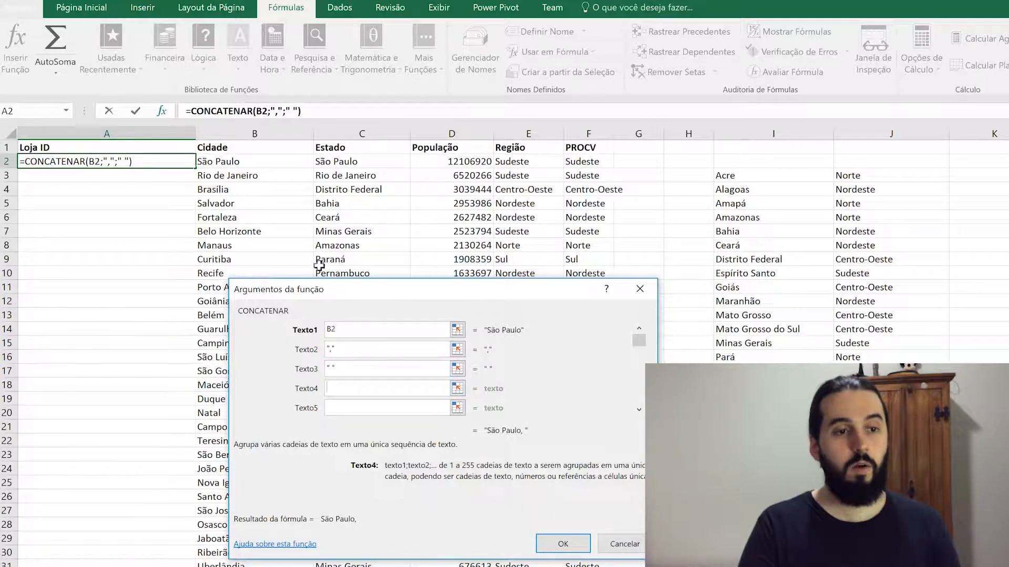
{"action": "left_click", "coordinate": [334, 163]}
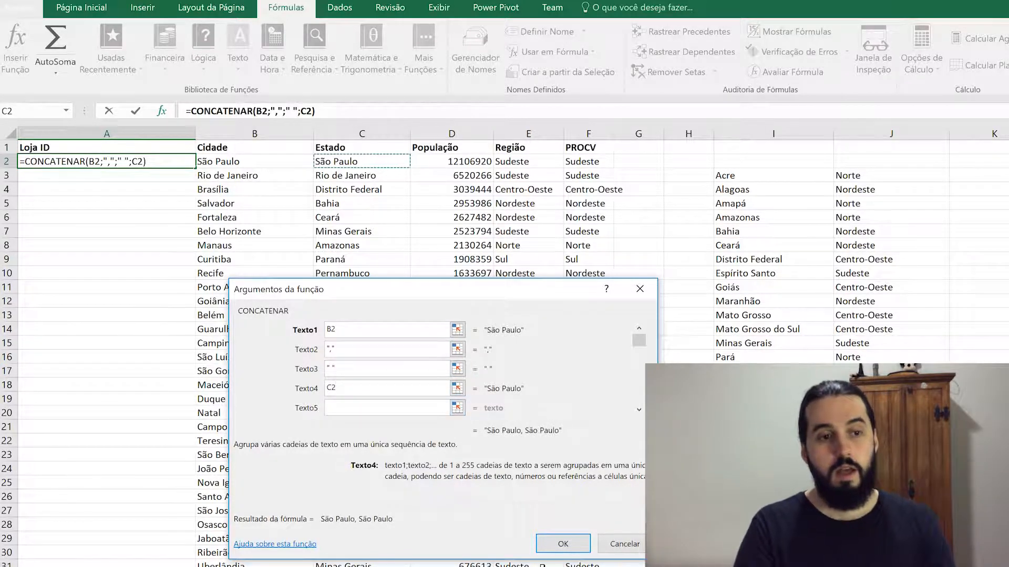
{"action": "left_click", "coordinate": [563, 543]}
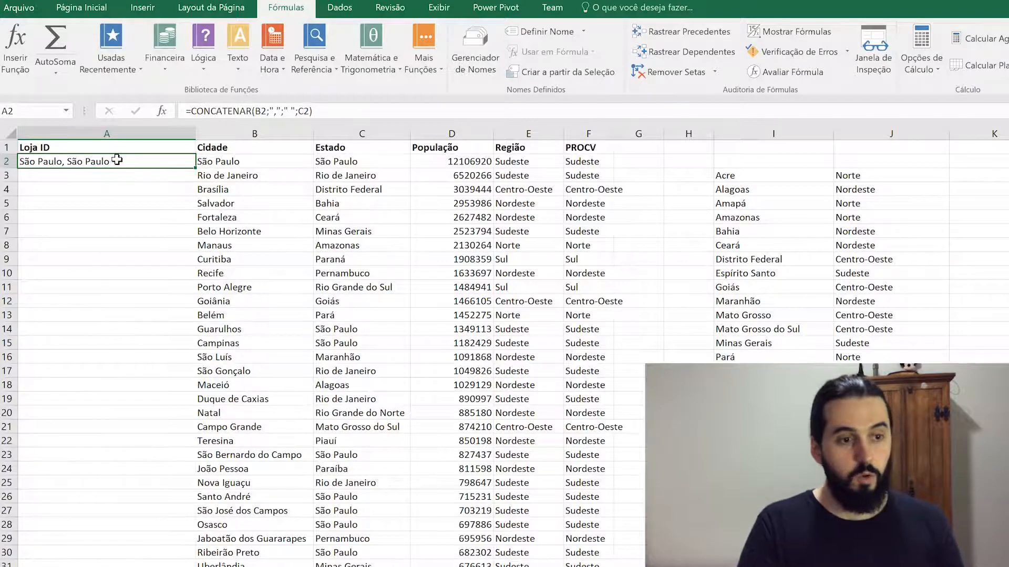
Copy the CONCATENAR formula from A2 down the Loja ID column through row 302
{"action": "left_click", "coordinate": [213, 163]}
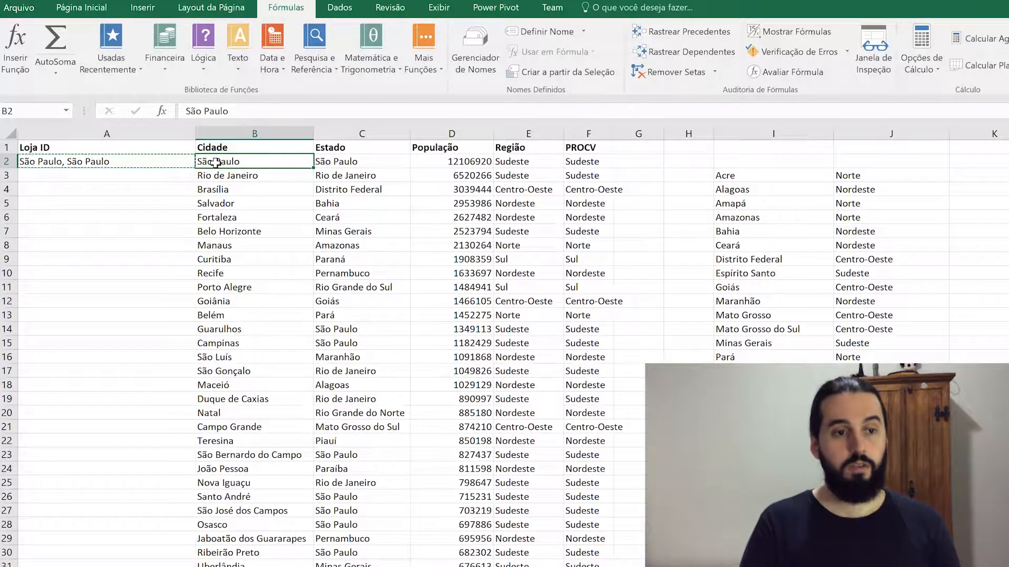
{"action": "key", "text": "ctrl+Down"}
{"action": "key", "text": "Left"}
{"action": "key", "text": "ctrl+shift+Up"}
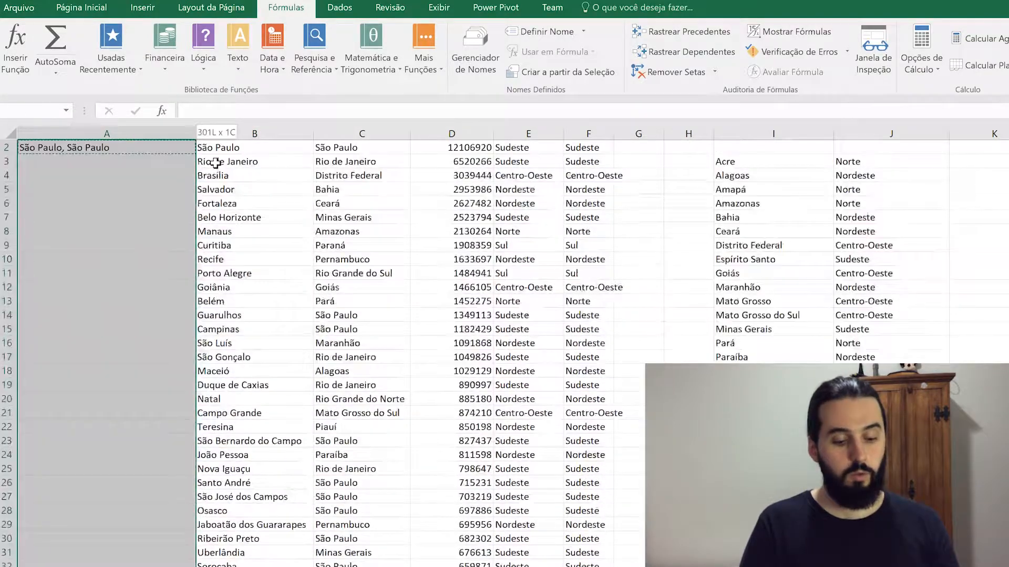
{"action": "key", "text": "ctrl+v"}
{"action": "key", "text": "Up"}
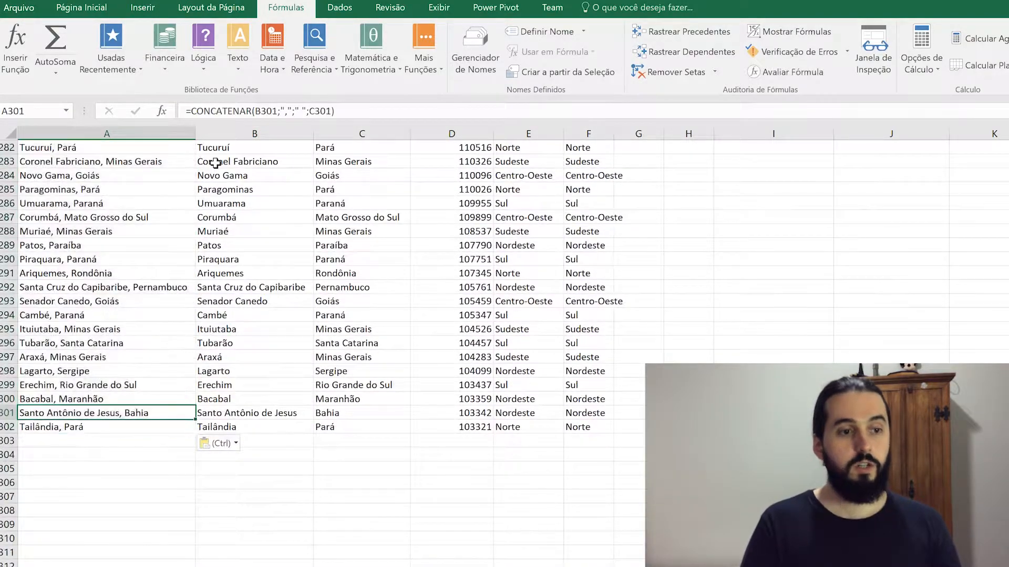
{"action": "key", "text": "ctrl+Up"}
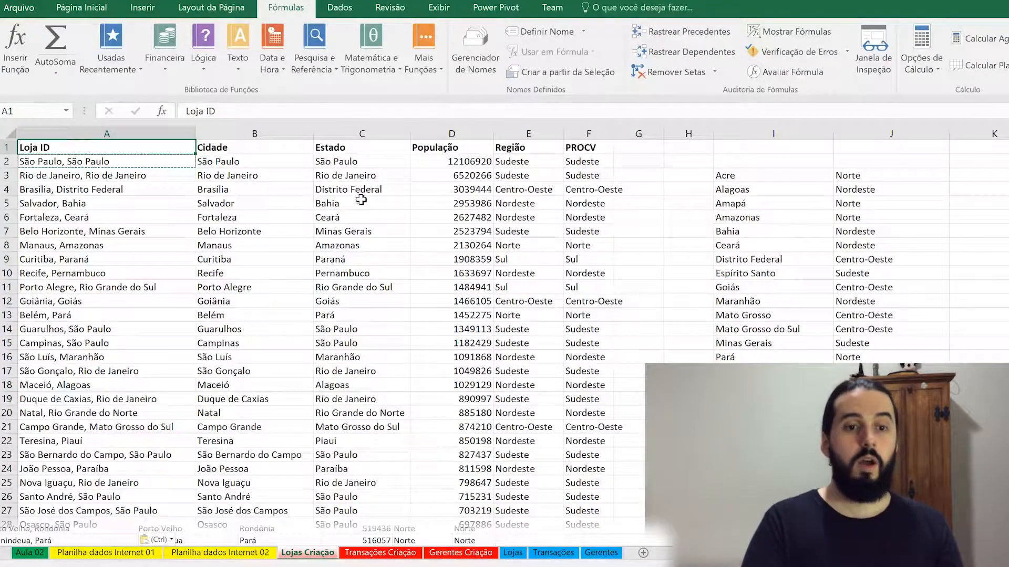
Copy the table from Loja ID to Região, range A1:E302, leaving out the PROCV column
{"action": "left_click", "coordinate": [534, 151]}
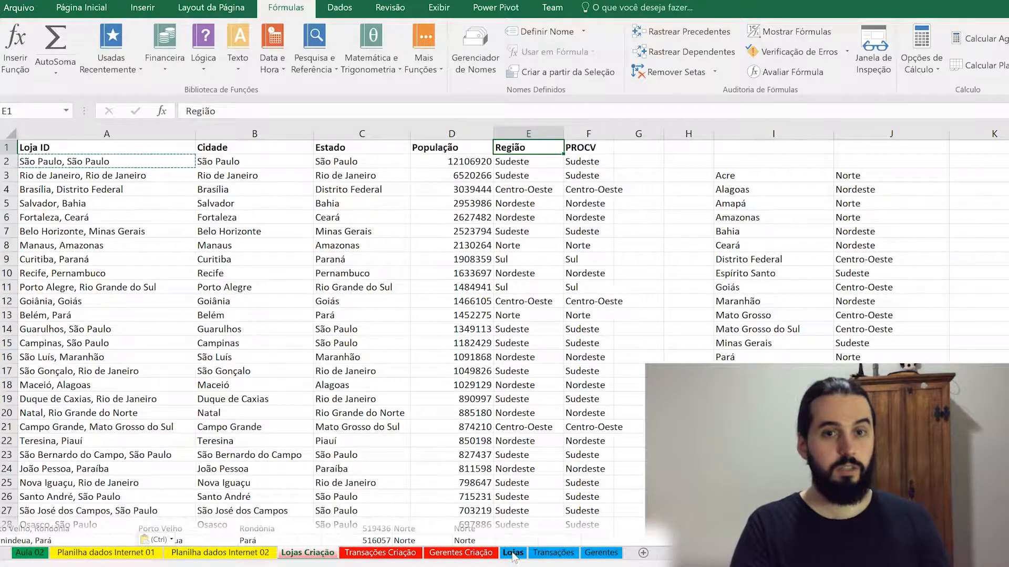
{"action": "left_click", "coordinate": [109, 160]}
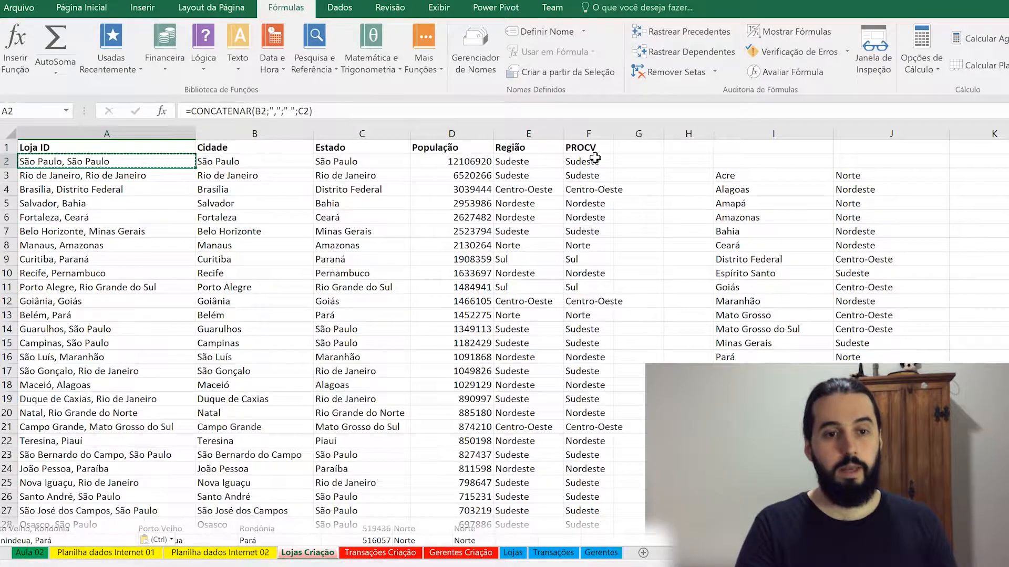
{"action": "left_click", "coordinate": [592, 152]}
{"action": "left_click", "coordinate": [540, 147]}
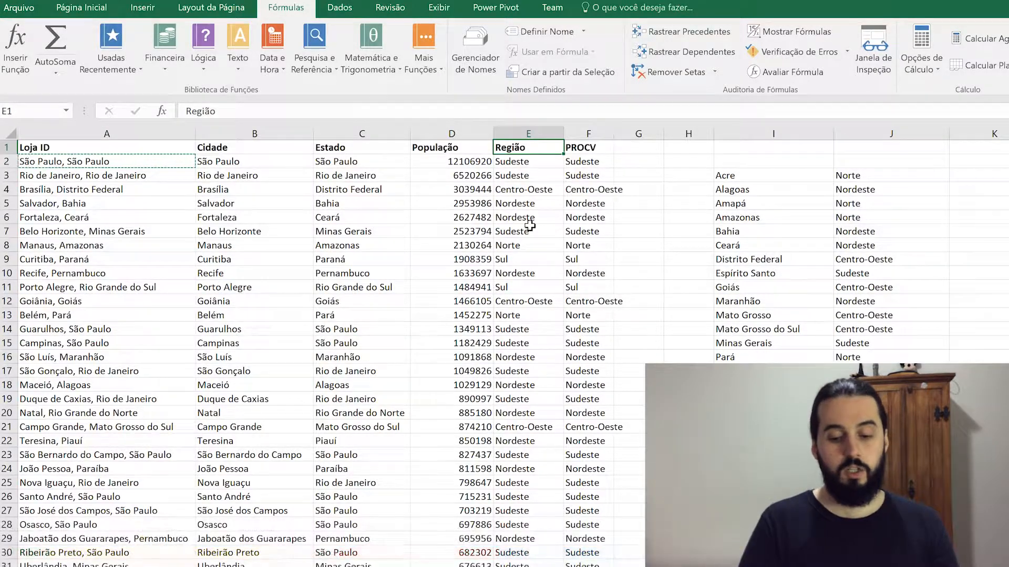
{"action": "key", "text": "ctrl+shift+Left"}
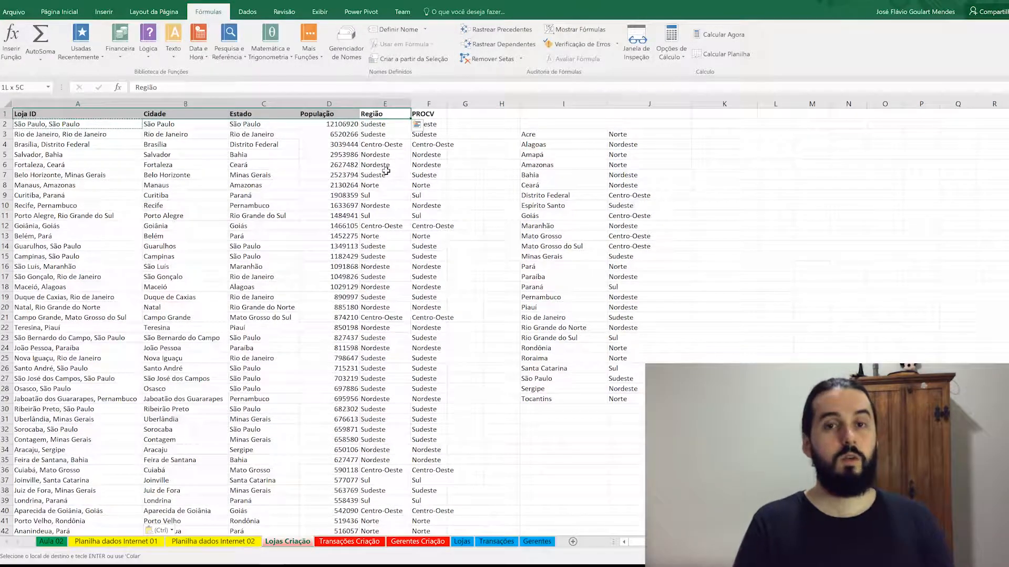
{"action": "key", "text": "ctrl+shift+Down"}
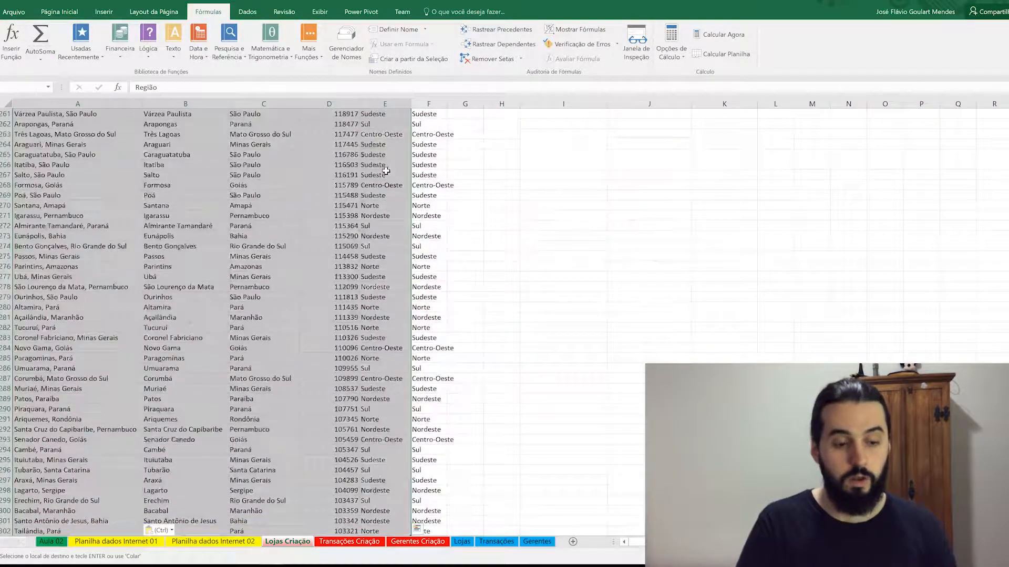
{"action": "key", "text": "ctrl+c"}
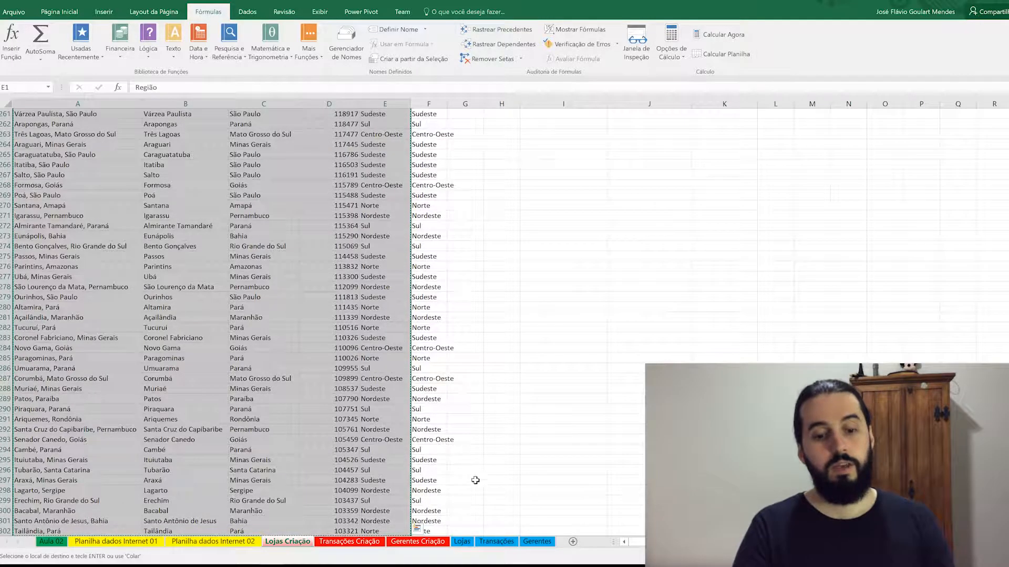
Paste the copied table as values only into the Lojas sheet starting at cell A1
{"action": "left_click", "coordinate": [462, 541]}
{"action": "left_click", "coordinate": [38, 166]}
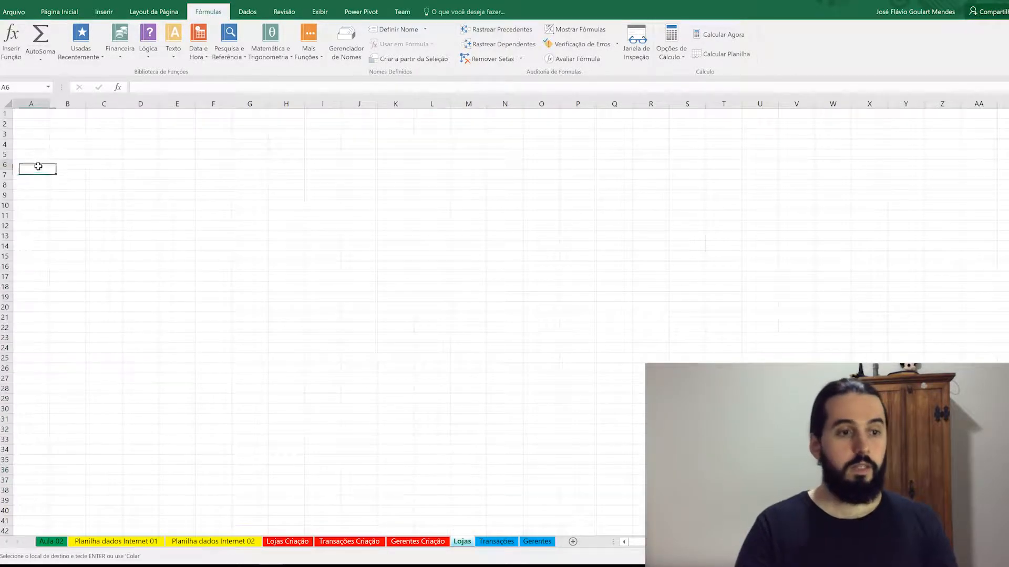
{"action": "key", "text": "ctrl+Home"}
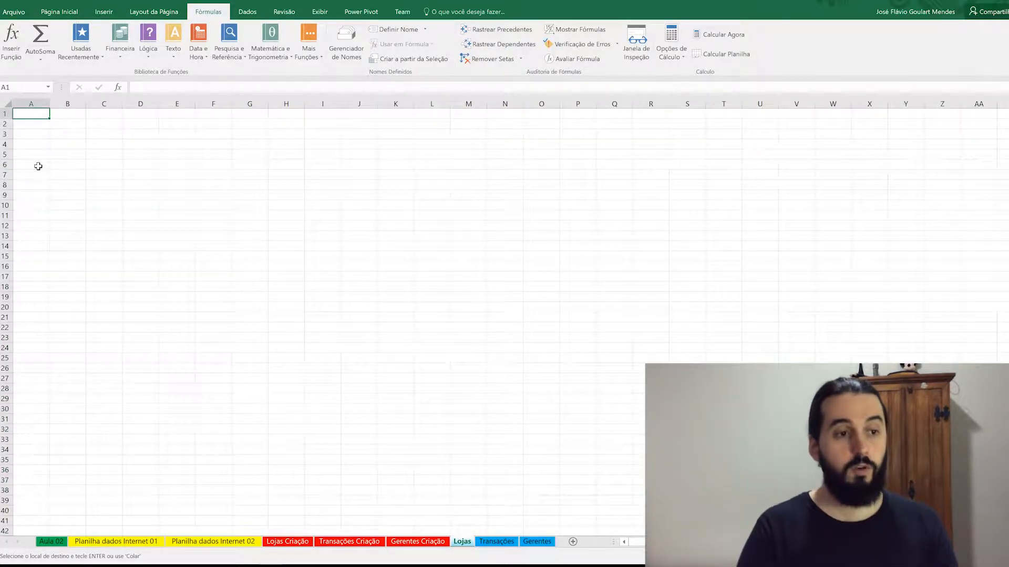
{"action": "right_click", "coordinate": [47, 116]}
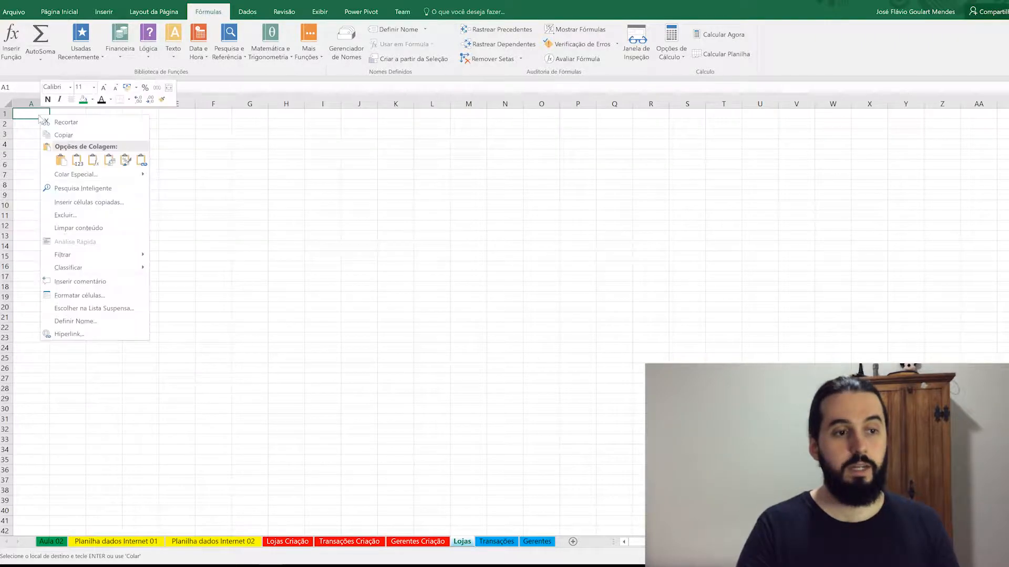
{"action": "left_click", "coordinate": [74, 161]}
Fit the widths of the Loja ID, Cidade, Estado and Região columns to their contents in the Lojas sheet
{"action": "double_click", "coordinate": [48, 104]}
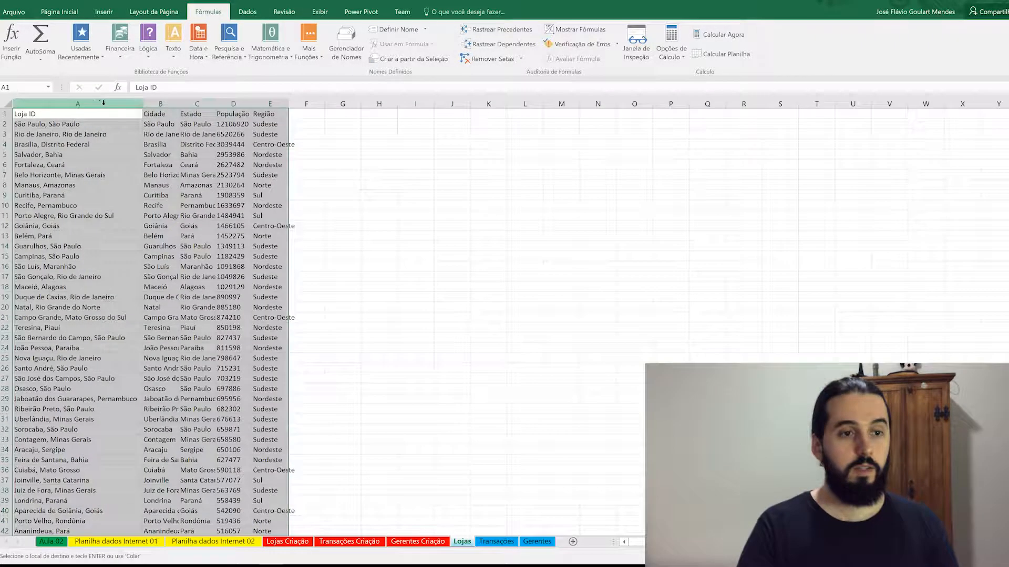
{"action": "double_click", "coordinate": [179, 104]}
{"action": "double_click", "coordinate": [296, 104]}
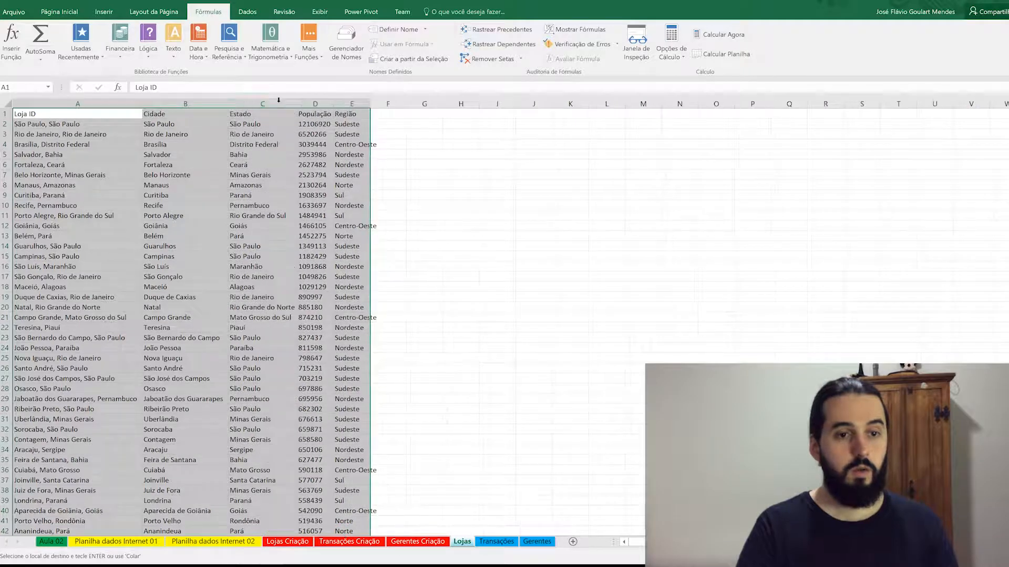
{"action": "double_click", "coordinate": [369, 104]}
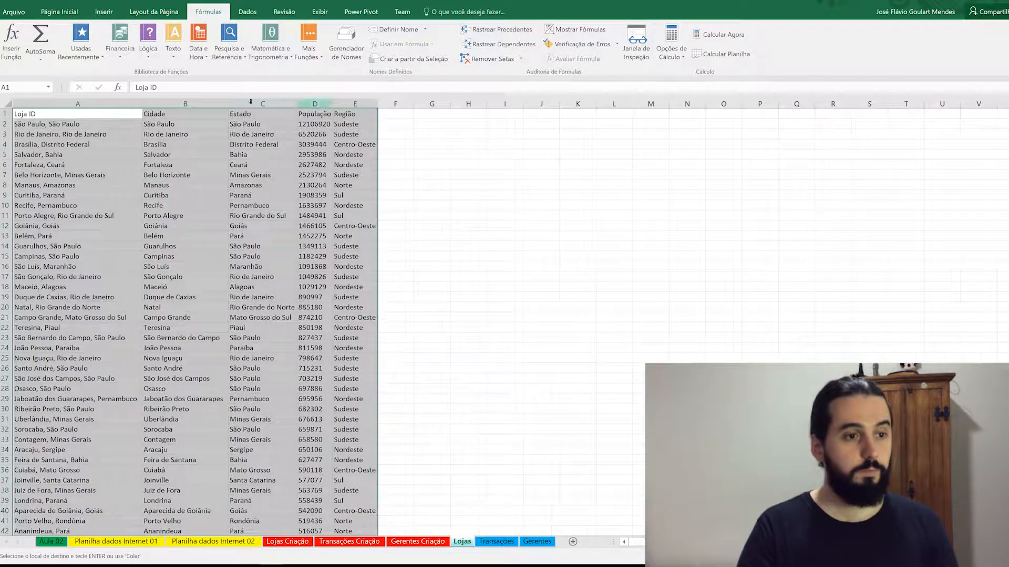
{"action": "left_click", "coordinate": [43, 125]}
{"action": "left_click", "coordinate": [98, 135]}
{"action": "left_click", "coordinate": [91, 146]}
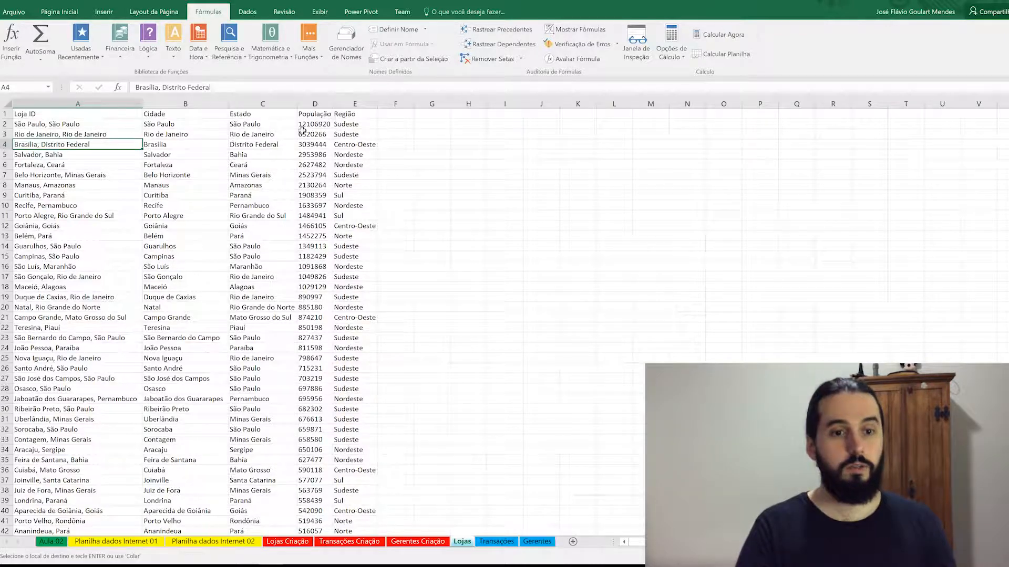
Make the header row A1:E1 bold and widen the População column to about 13.60
{"action": "left_click_drag", "start_coordinate": [350, 113], "coordinate": [68, 114]}
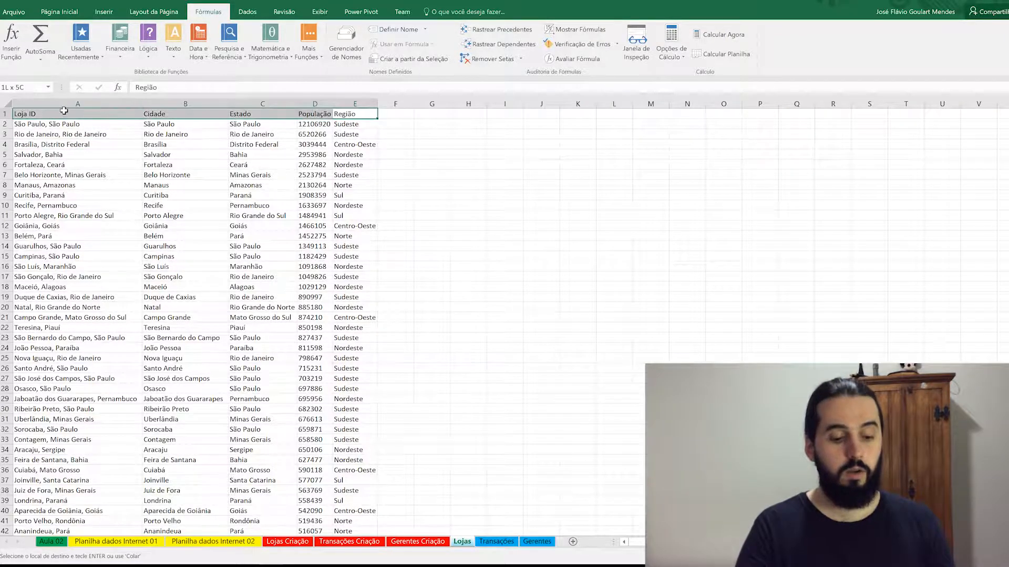
{"action": "key", "text": "ctrl+b"}
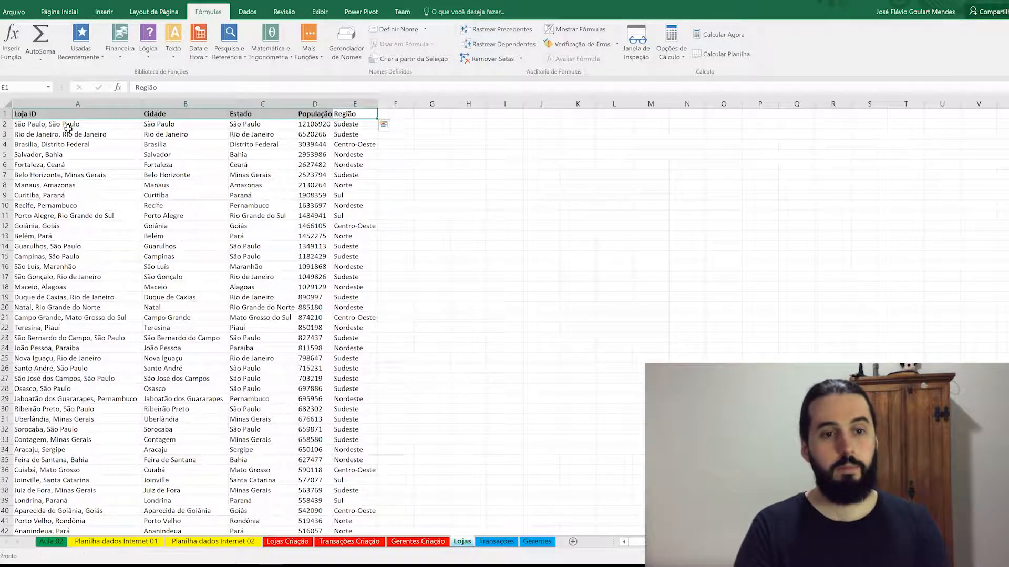
{"action": "left_click", "coordinate": [325, 142]}
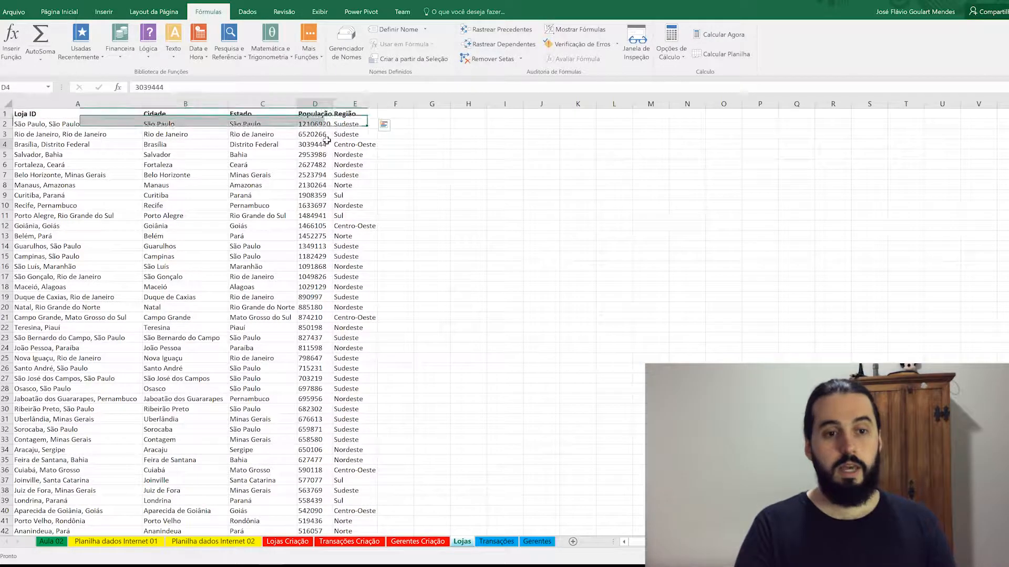
{"action": "left_click_drag", "start_coordinate": [334, 104], "coordinate": [358, 104]}
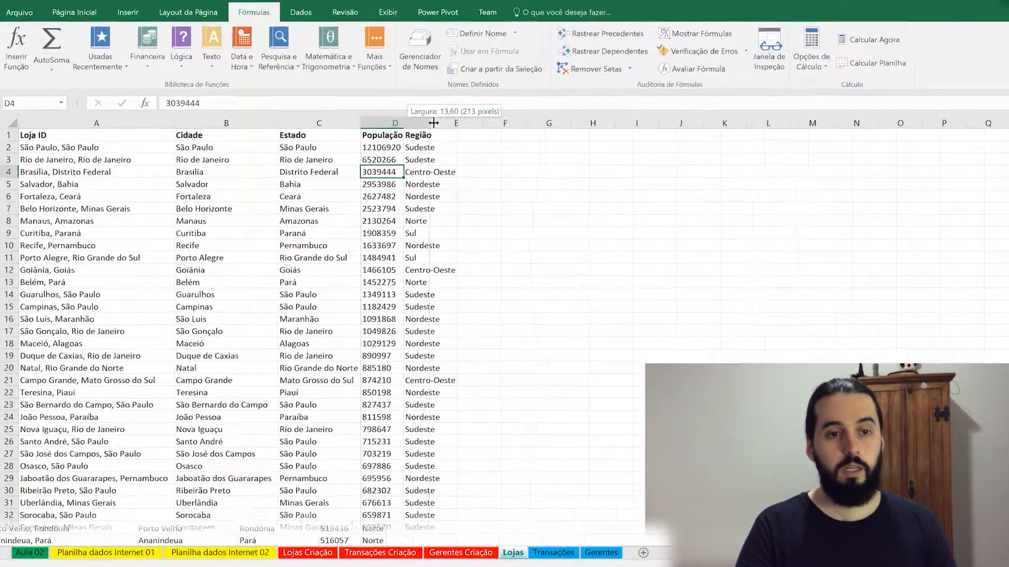
{"action": "left_click_drag", "start_coordinate": [434, 123], "coordinate": [435, 123]}
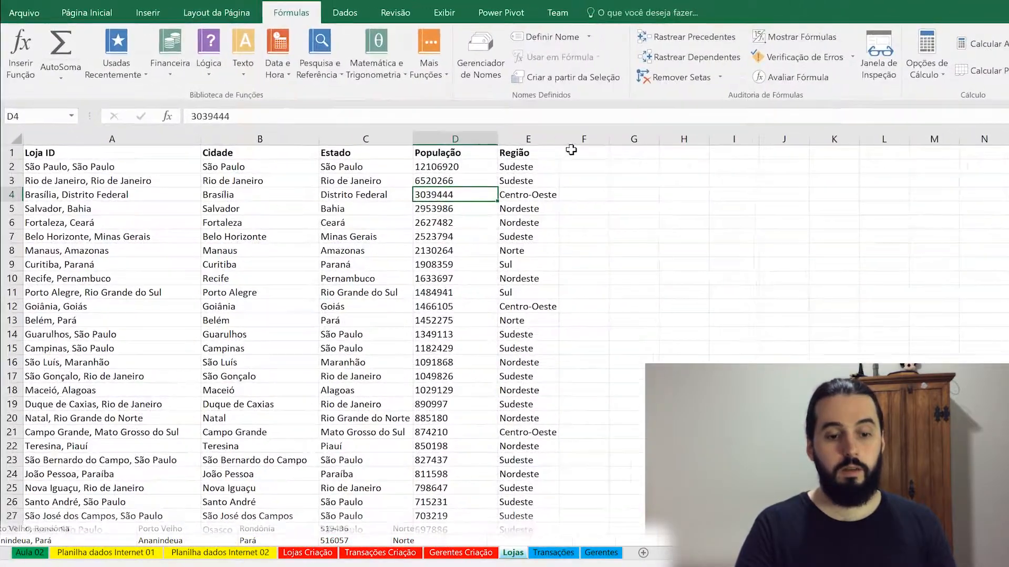
Open the Transações Criação sheet and check how far the Transações ID column extends from its header to its last row
{"action": "key", "text": "ctrl+Page_Up"}
{"action": "key", "text": "ctrl+Page_Up"}
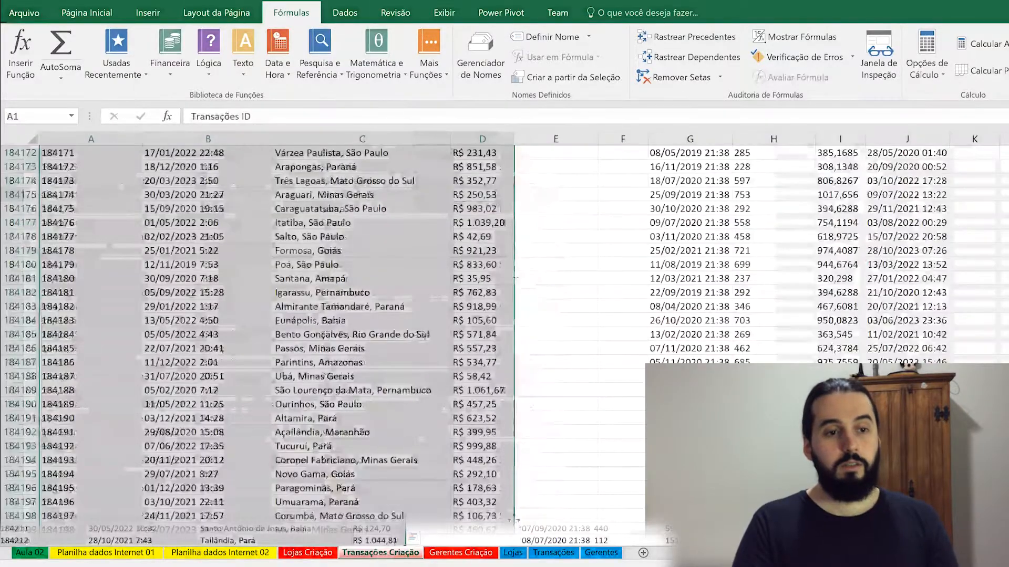
{"action": "left_click", "coordinate": [307, 264]}
{"action": "key", "text": "ctrl+Up"}
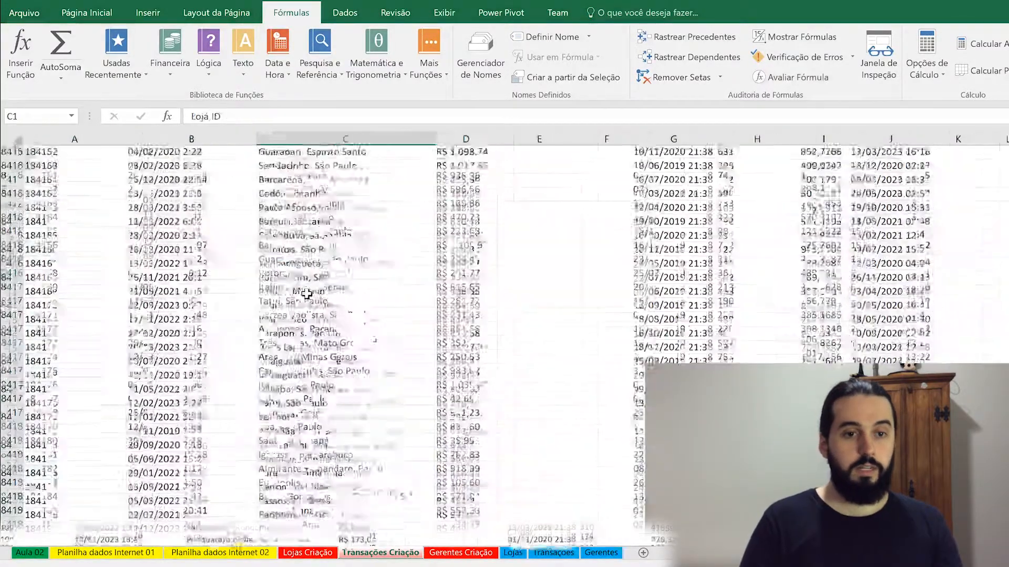
{"action": "key", "text": "Left"}
{"action": "key", "text": "ctrl+shift+Down"}
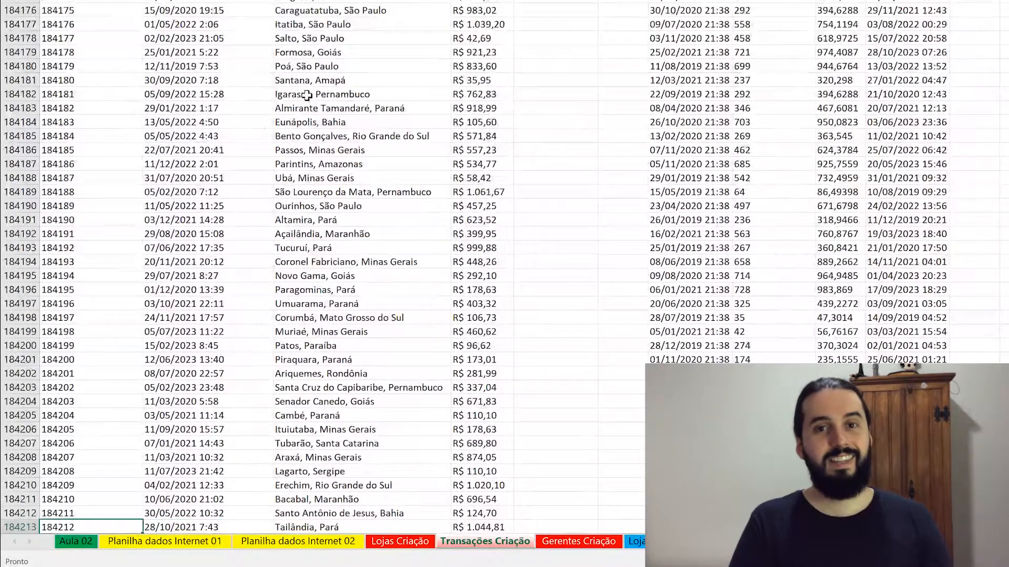
{"action": "key", "text": "ctrl+Up"}
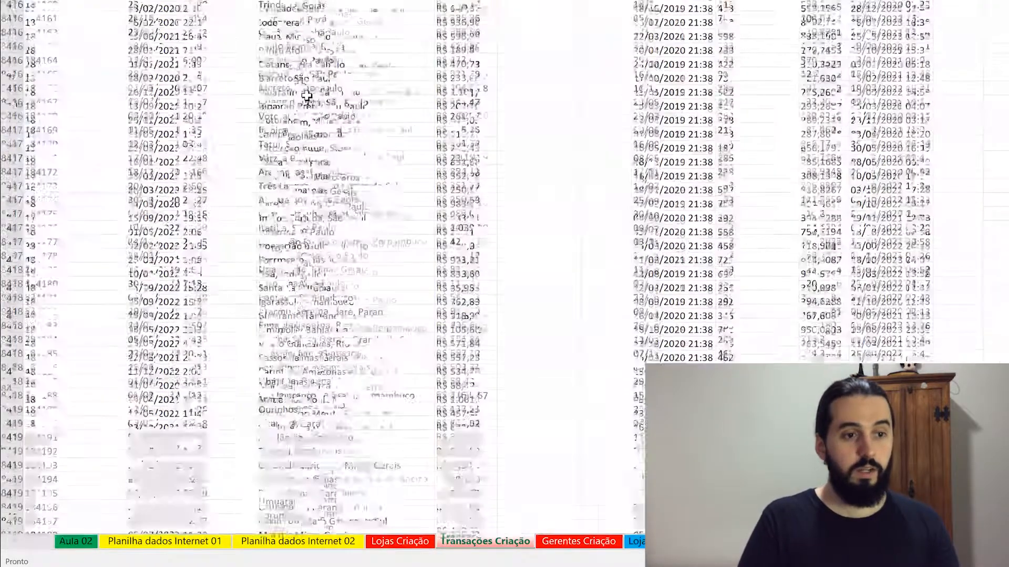
{"action": "key", "text": "Right"}
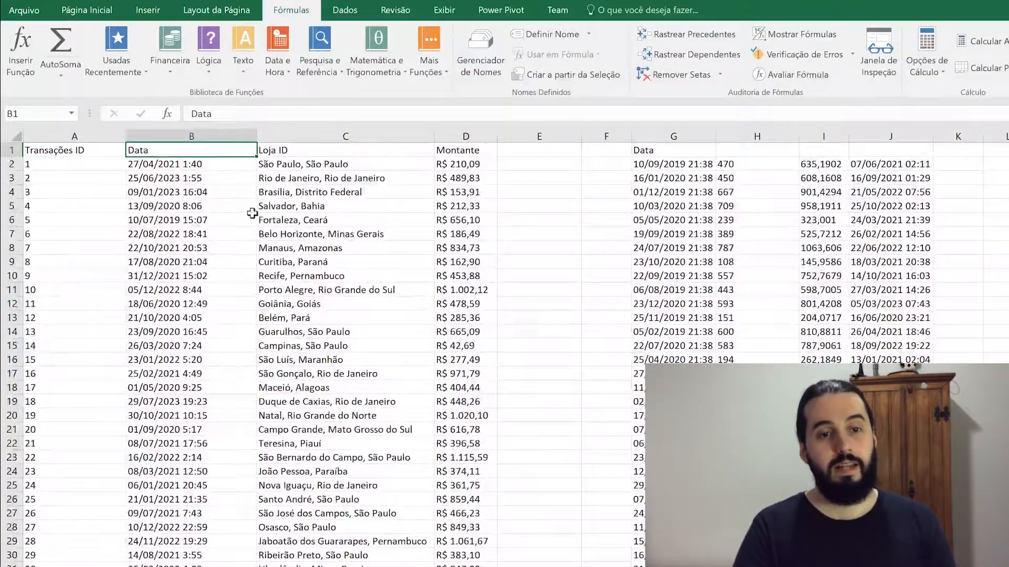
Examine the fixed dates in the Data column and the AGORA and ALEATÓRIOENTRE formulas in G2:J2 that generate random dates
{"action": "left_click", "coordinate": [200, 164]}
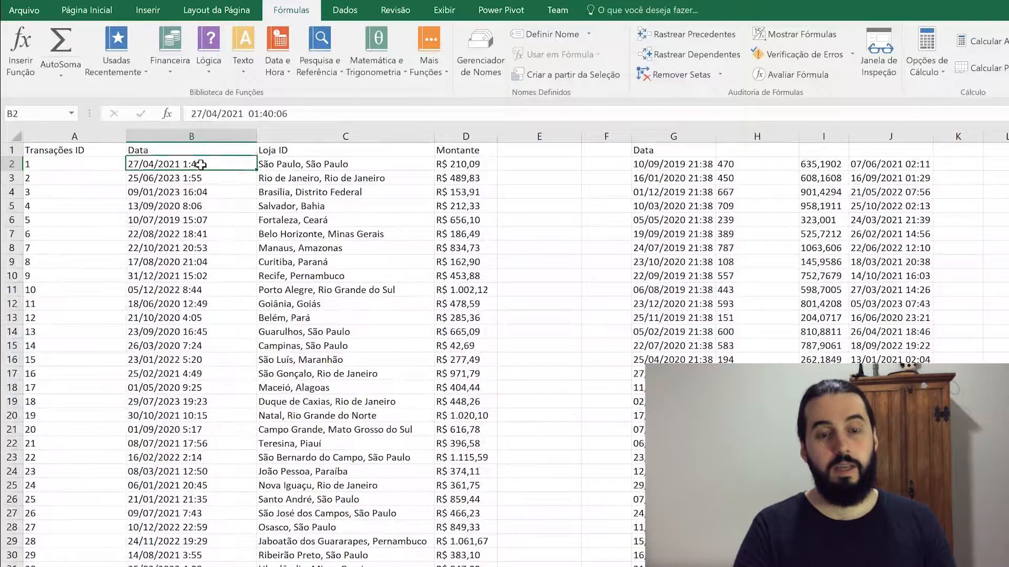
{"action": "left_click", "coordinate": [688, 168]}
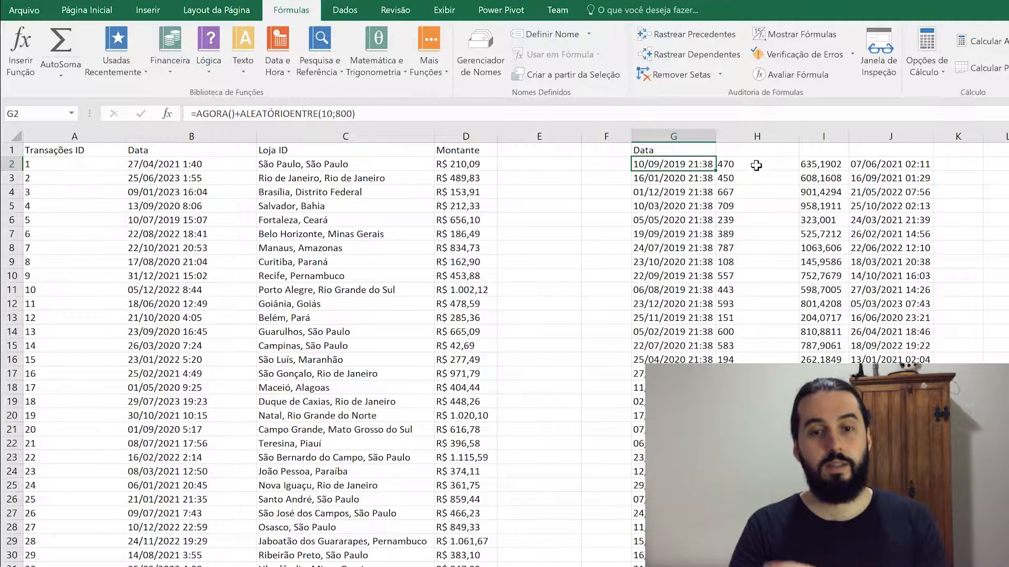
{"action": "left_click_drag", "start_coordinate": [756, 164], "coordinate": [864, 160]}
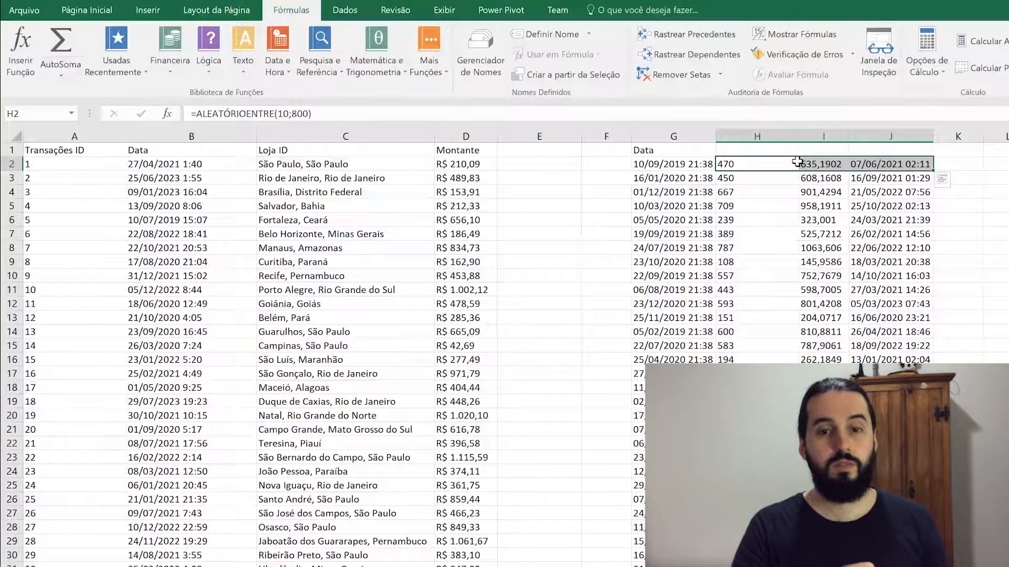
{"action": "key", "text": "shift+Left"}
{"action": "key", "text": "shift+Left"}
{"action": "left_click", "coordinate": [864, 162]}
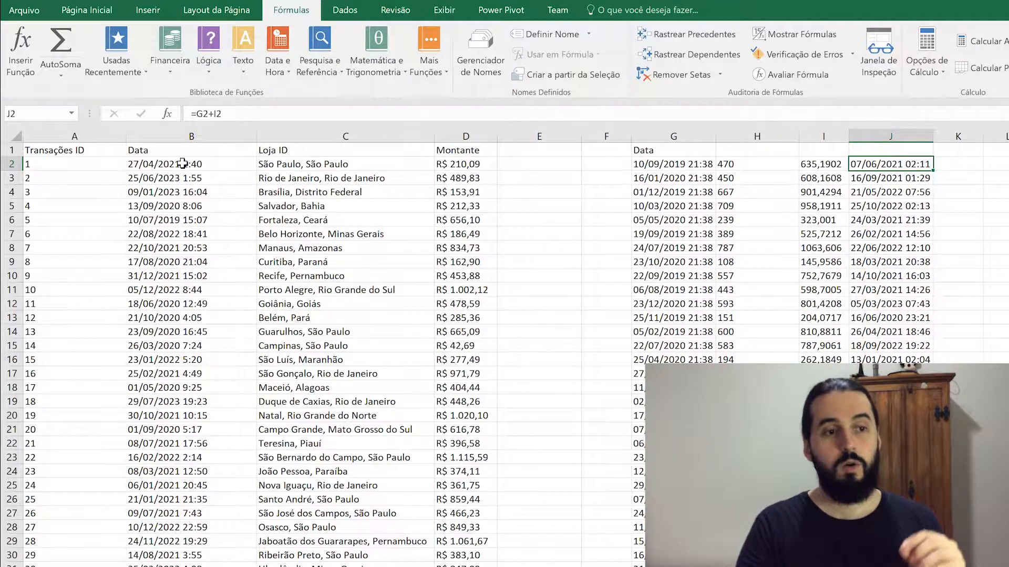
{"action": "left_click_drag", "start_coordinate": [196, 164], "coordinate": [194, 220]}
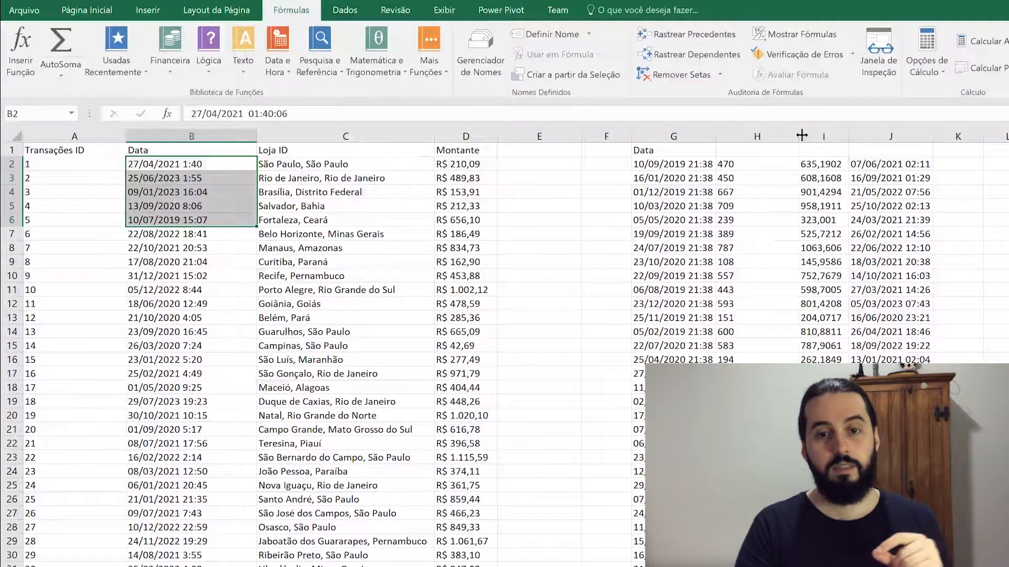
{"action": "left_click", "coordinate": [917, 164]}
{"action": "left_click", "coordinate": [674, 162]}
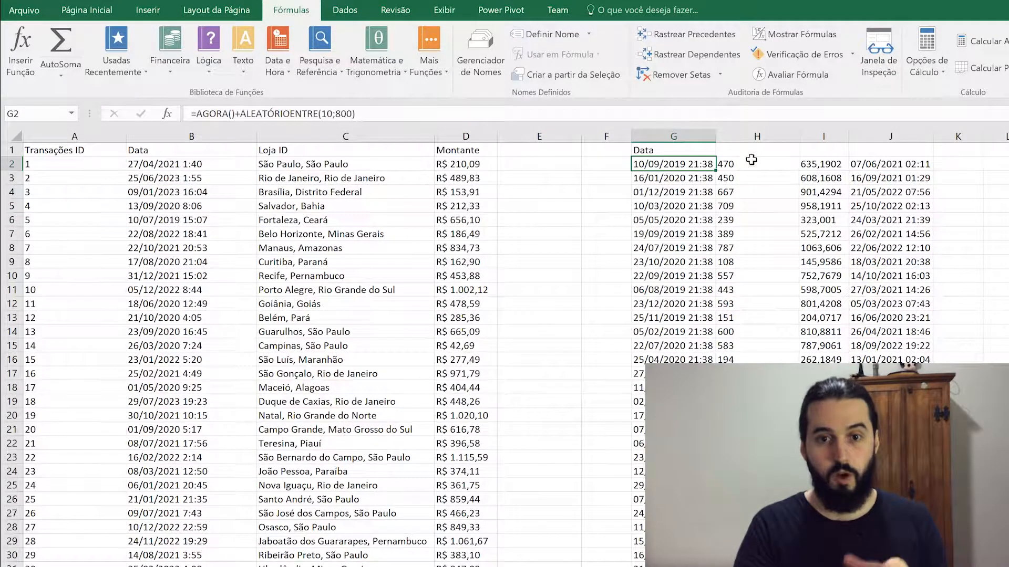
Refit column J's width repeatedly to recalculate the random dates in columns G to J, and inspect the formula in J4
{"action": "double_click", "coordinate": [931, 136]}
{"action": "double_click", "coordinate": [931, 135]}
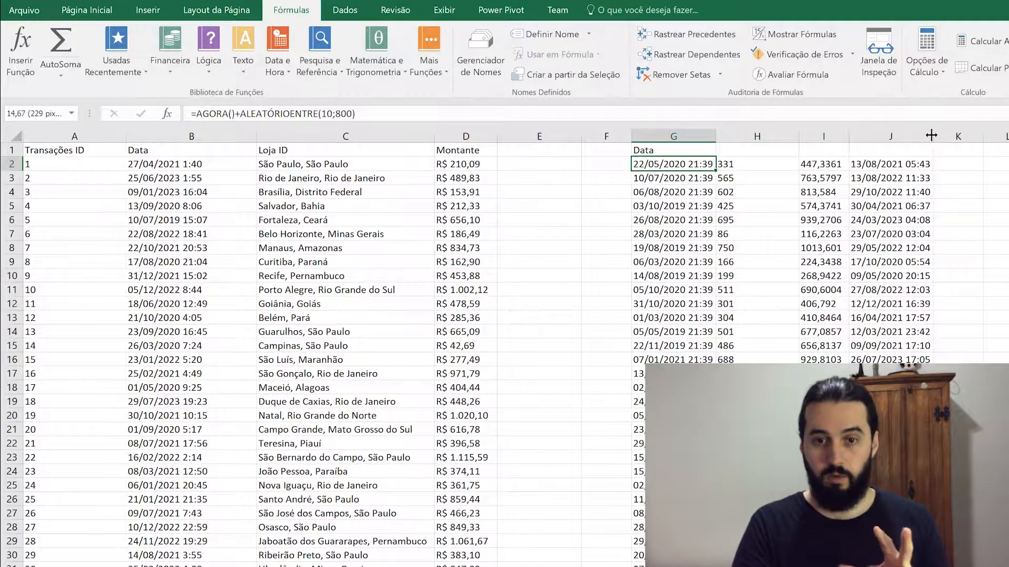
{"action": "double_click", "coordinate": [931, 136]}
{"action": "double_click", "coordinate": [931, 135]}
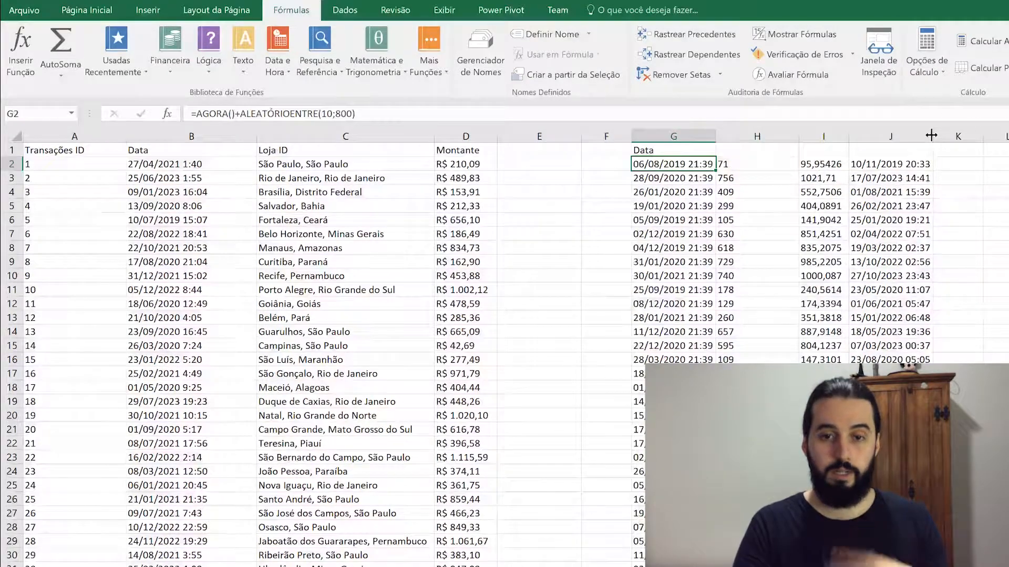
{"action": "double_click", "coordinate": [931, 135]}
{"action": "double_click", "coordinate": [931, 135]}
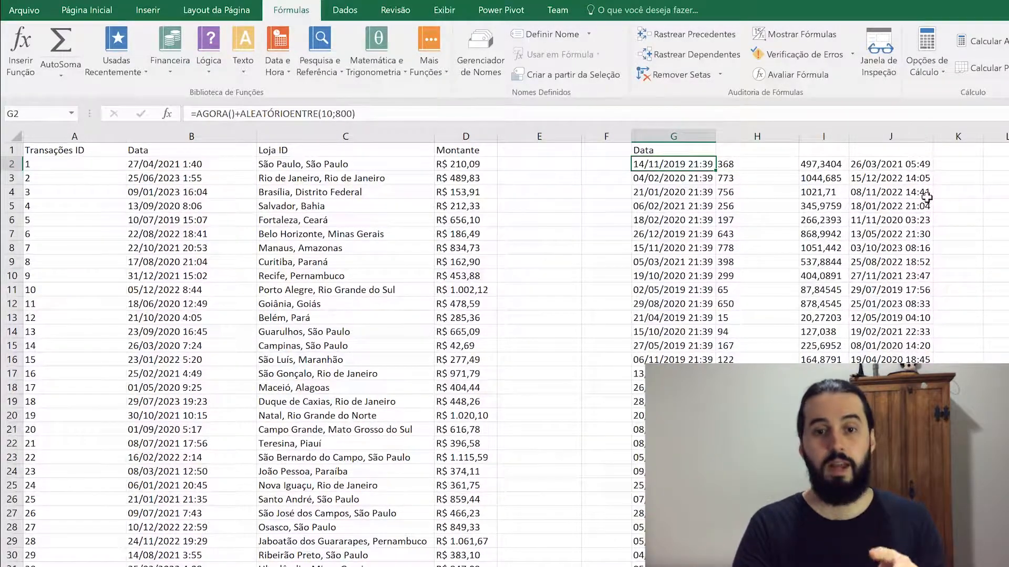
{"action": "left_click", "coordinate": [908, 195]}
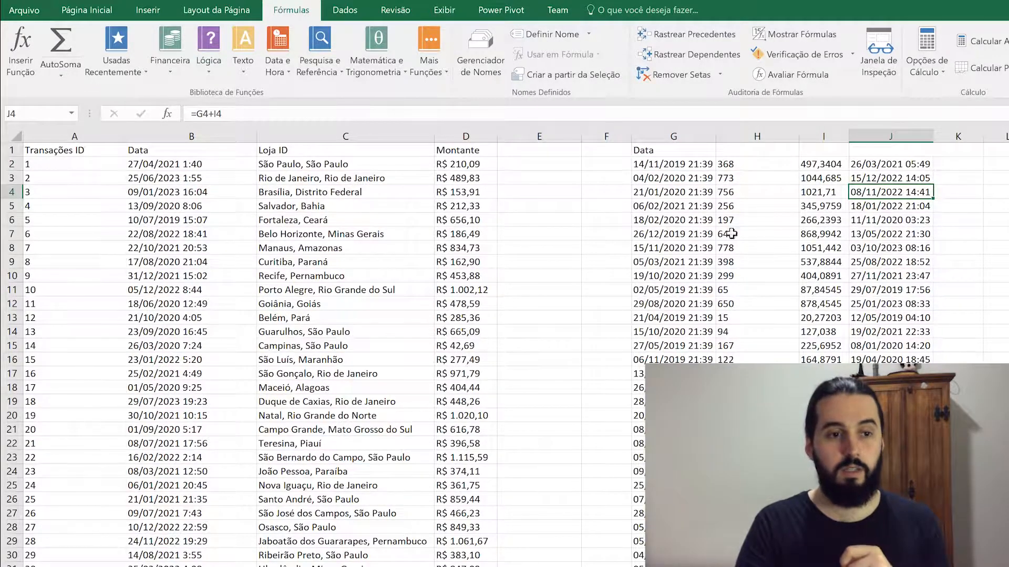
Review the structure of the transactions table, checking the Transações ID, Data, Loja ID and Montante headers and their first records
{"action": "left_click", "coordinate": [348, 178]}
{"action": "left_click", "coordinate": [464, 166]}
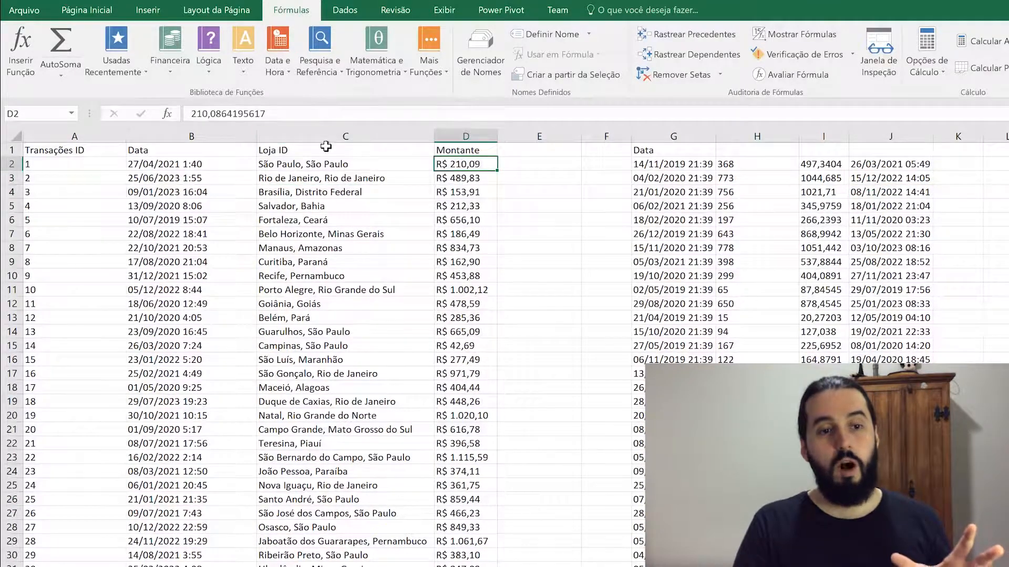
{"action": "left_click", "coordinate": [466, 178]}
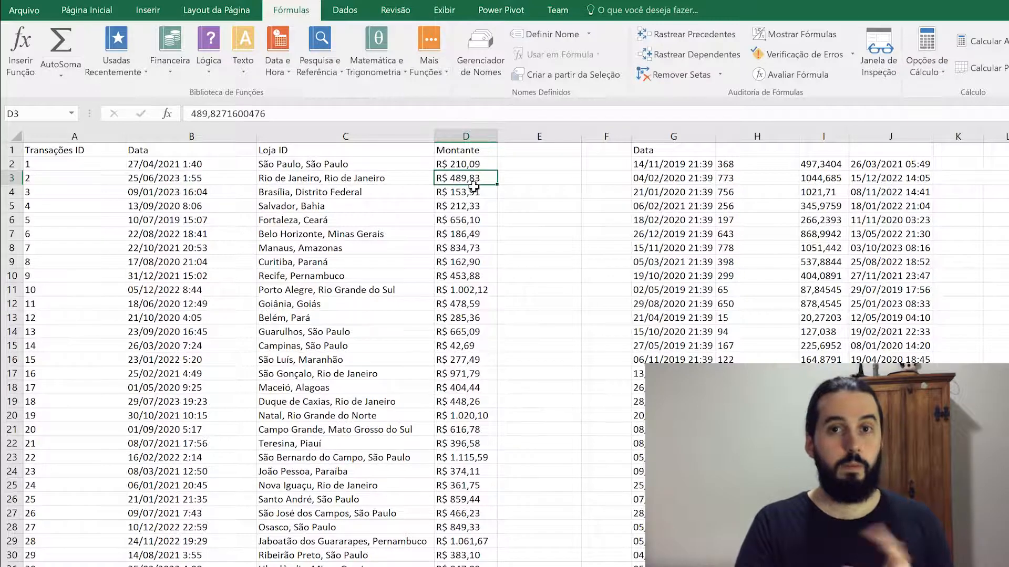
{"action": "left_click", "coordinate": [453, 164]}
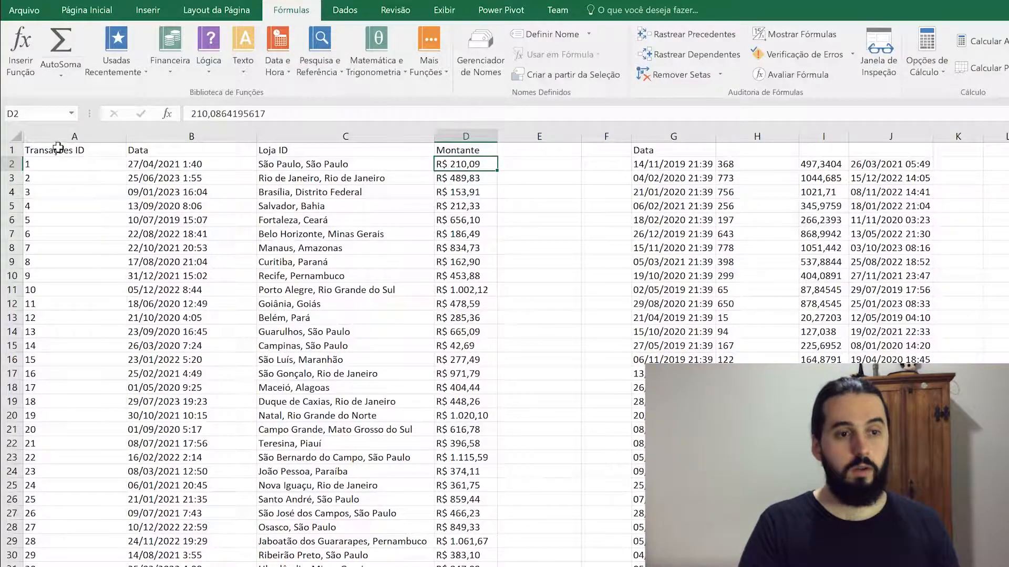
{"action": "left_click_drag", "start_coordinate": [57, 148], "coordinate": [452, 150]}
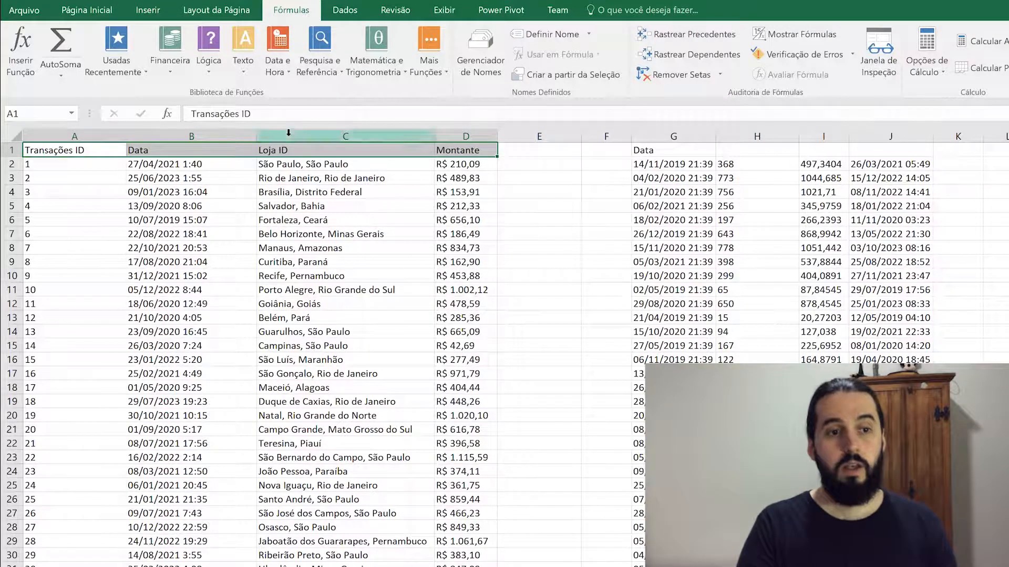
{"action": "left_click", "coordinate": [309, 150]}
{"action": "left_click", "coordinate": [313, 166]}
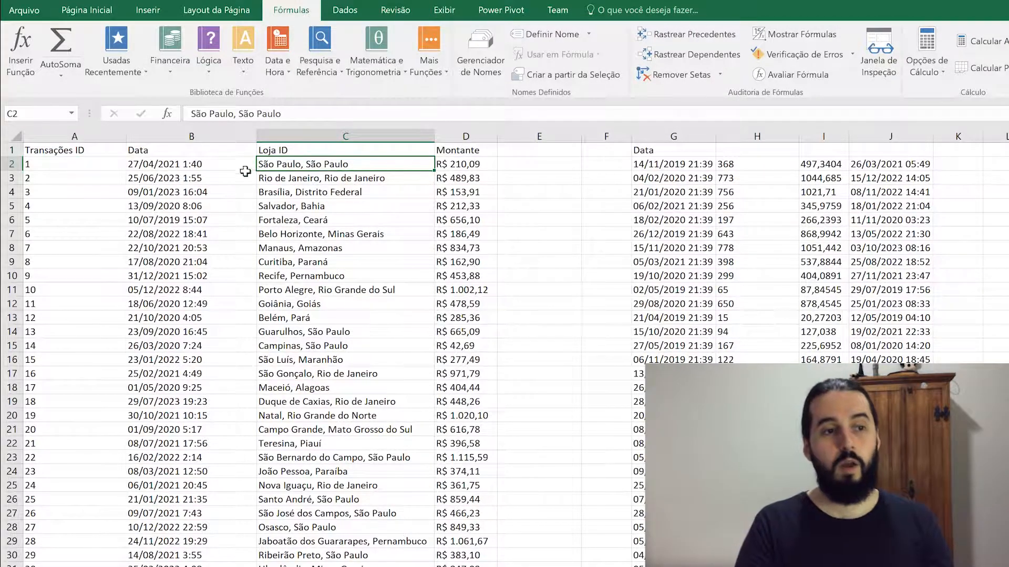
{"action": "left_click", "coordinate": [83, 171]}
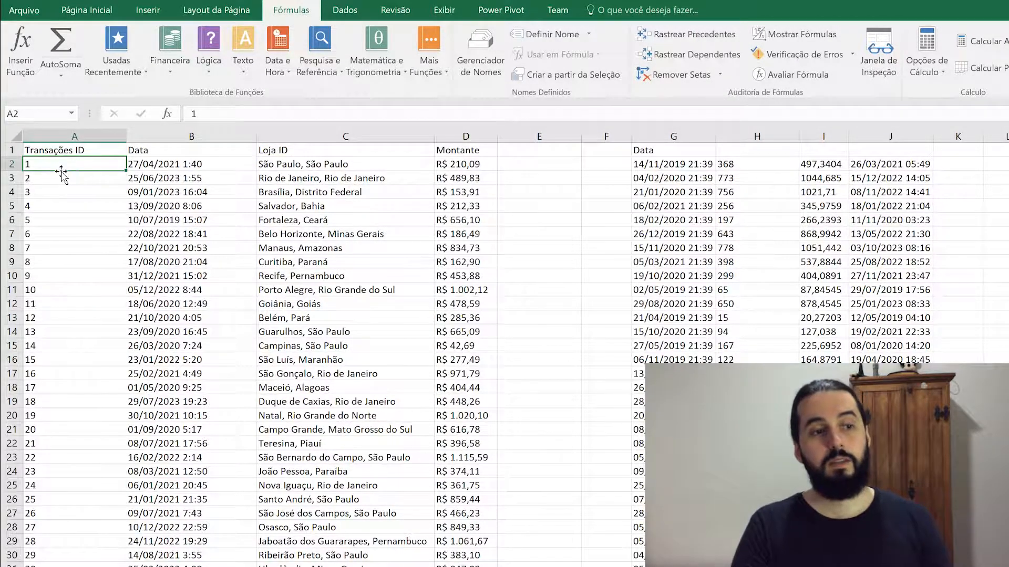
{"action": "left_click", "coordinate": [198, 167]}
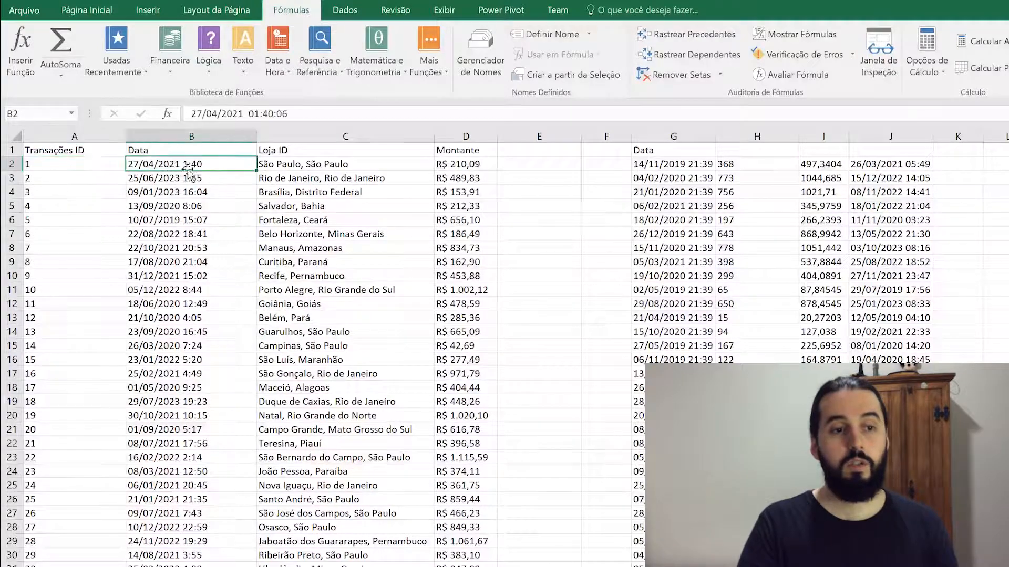
{"action": "left_click", "coordinate": [357, 171]}
{"action": "left_click", "coordinate": [465, 165]}
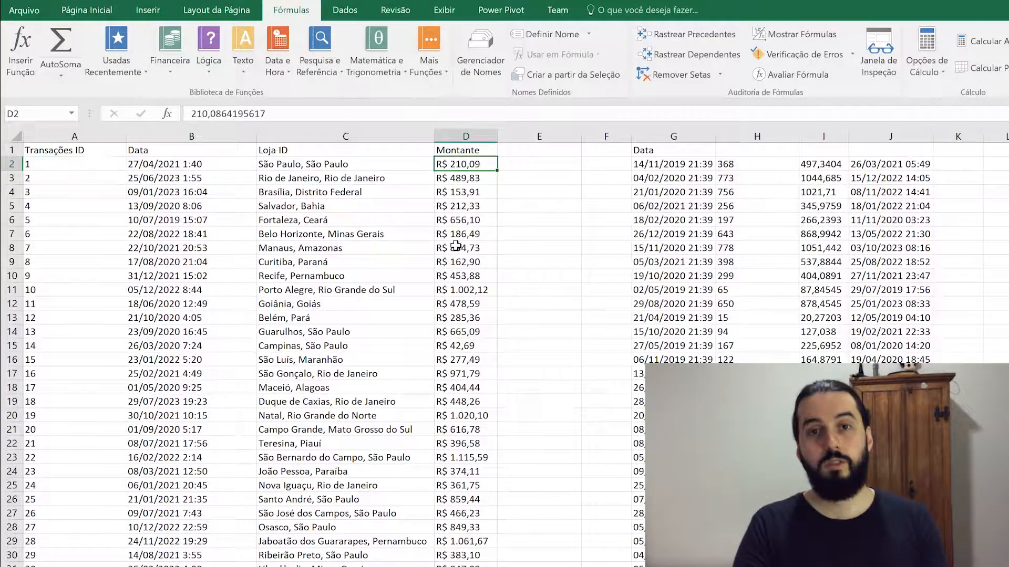
Copy the full transactions table, Transações ID through Montante, and paste it as formulas without formatting at A1 of the Transações sheet
{"action": "left_click", "coordinate": [469, 153]}
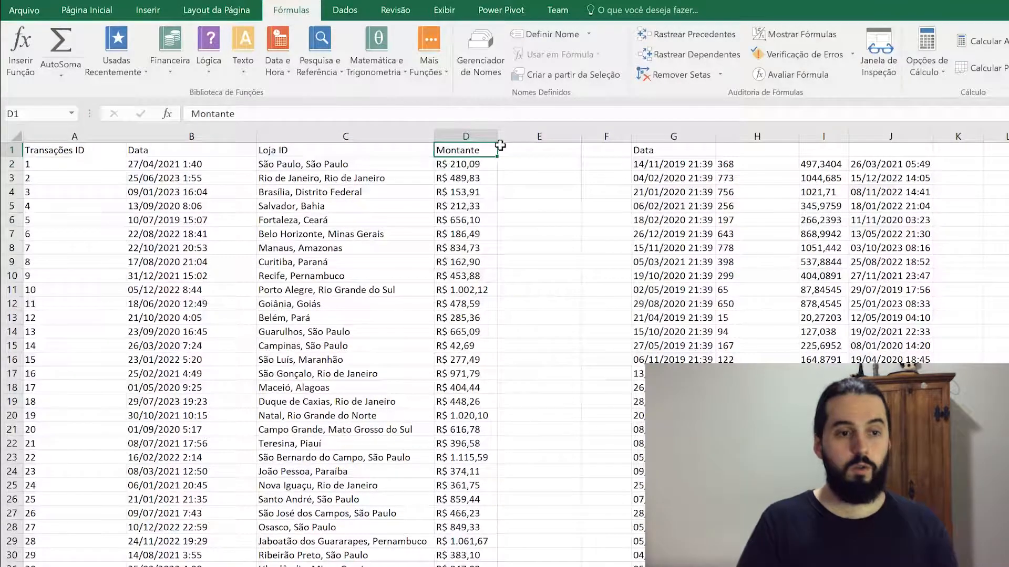
{"action": "key", "text": "ctrl+shift+Left"}
{"action": "key", "text": "ctrl+shift+Down"}
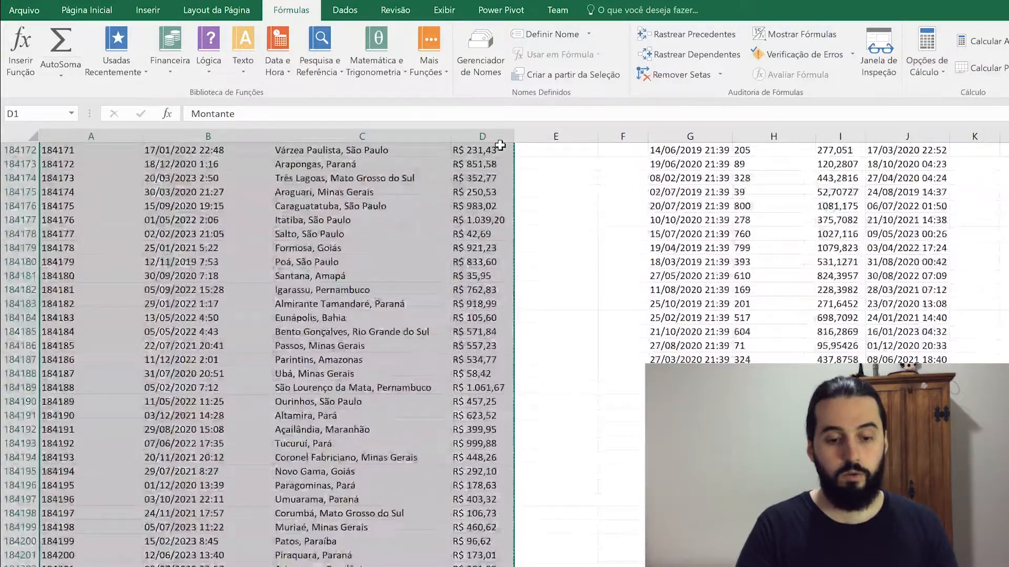
{"action": "left_click", "coordinate": [553, 554]}
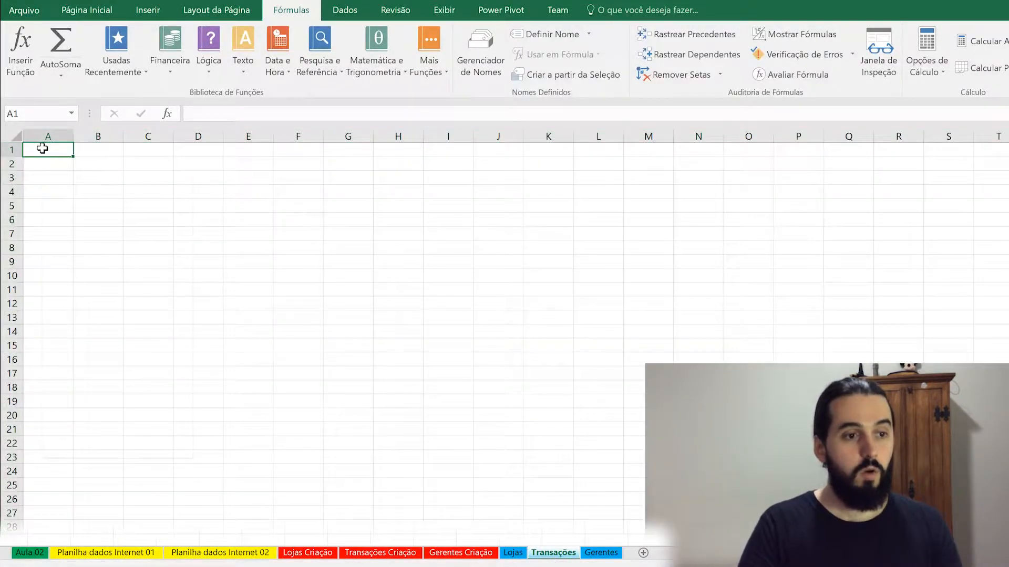
{"action": "right_click", "coordinate": [43, 149]}
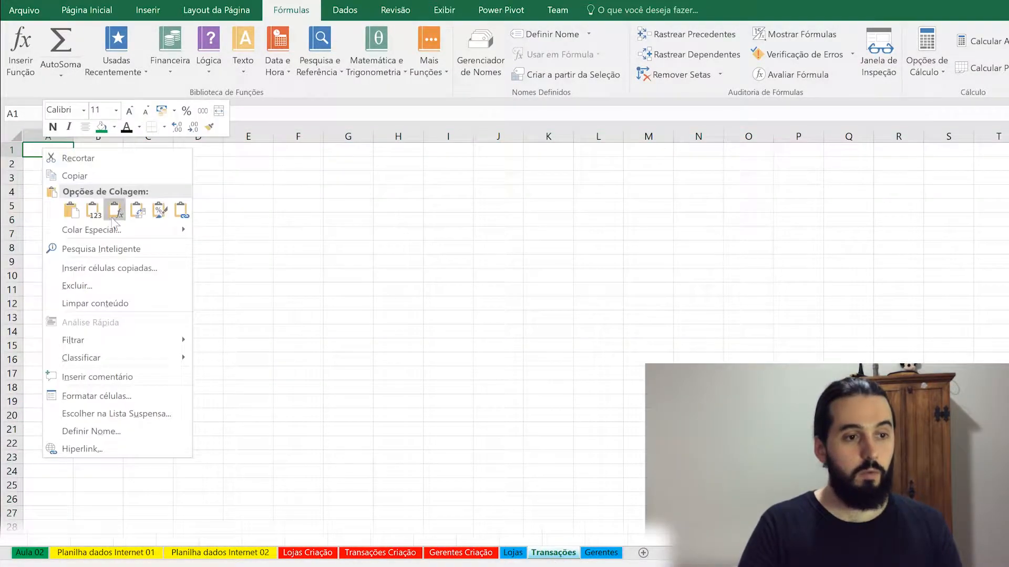
{"action": "left_click", "coordinate": [115, 211]}
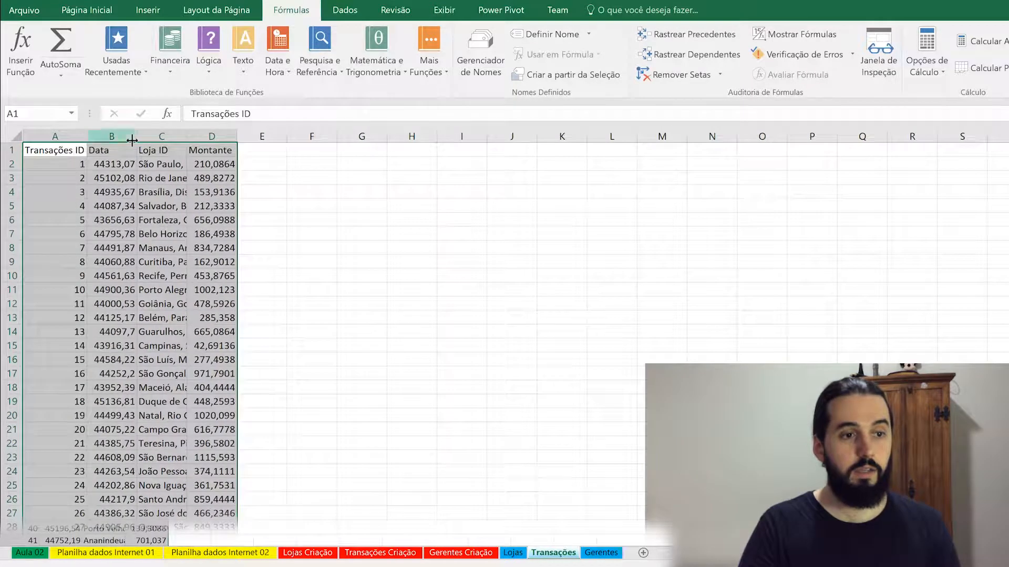
Autofit the Data, Loja ID and Montante columns of the Transações sheet to their contents
{"action": "double_click", "coordinate": [132, 139]}
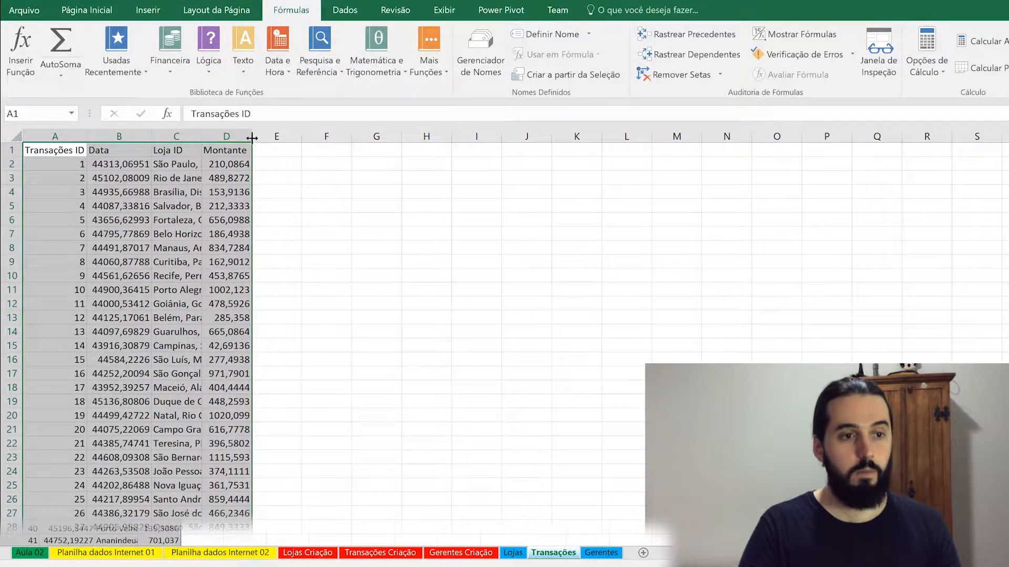
{"action": "double_click", "coordinate": [202, 133]}
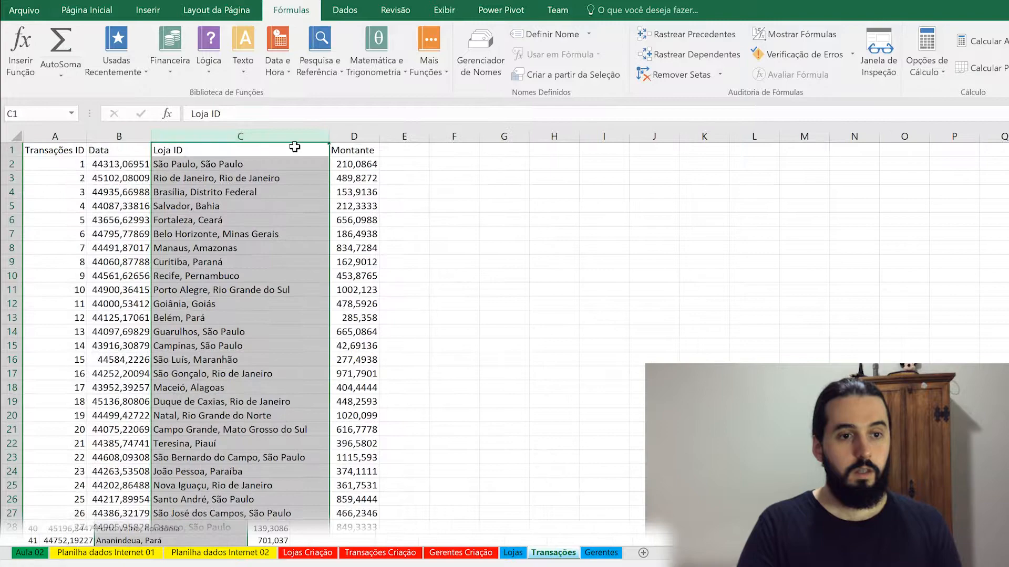
{"action": "double_click", "coordinate": [380, 135]}
Open the cell formatting for all Data values from B2 down and pick the date type 14/3/12 13:30
{"action": "left_click", "coordinate": [129, 165]}
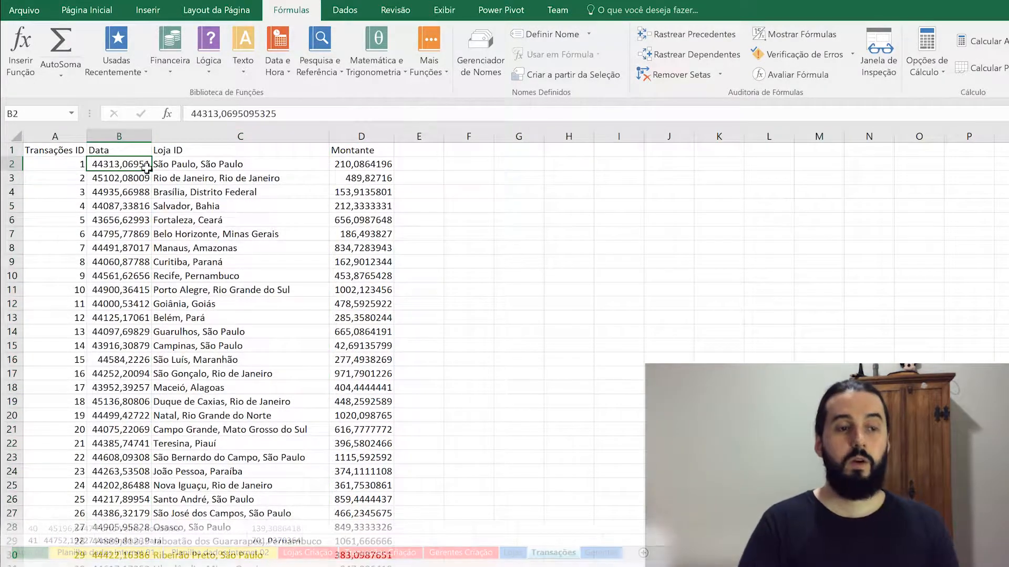
{"action": "key", "text": "ctrl+shift+Down"}
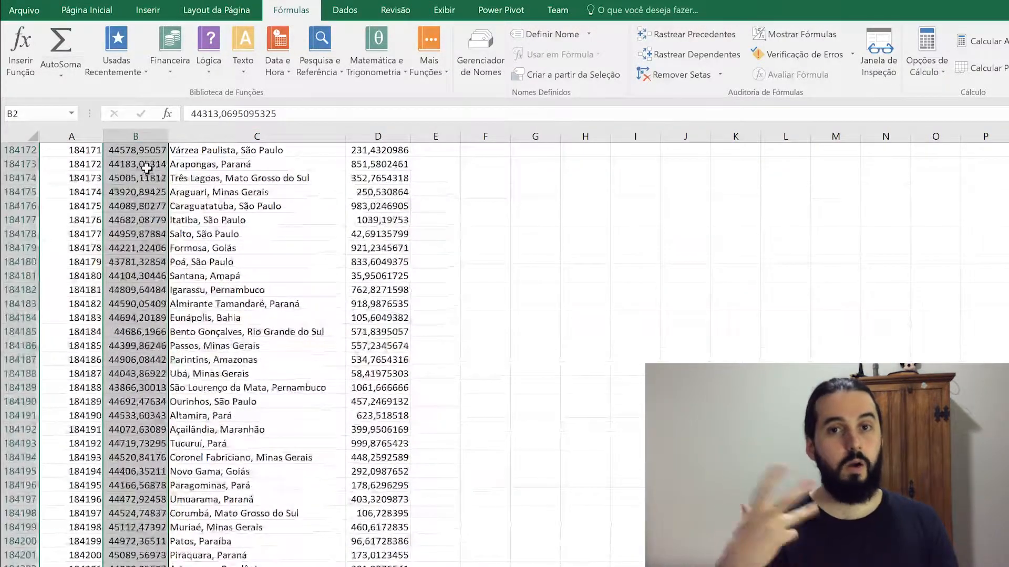
{"action": "right_click", "coordinate": [148, 220]}
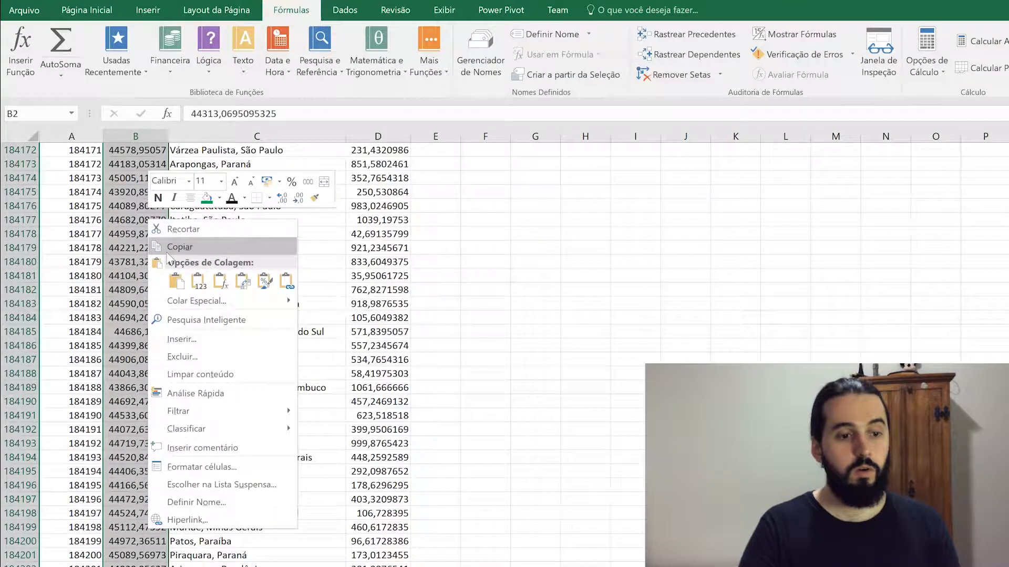
{"action": "left_click", "coordinate": [220, 468]}
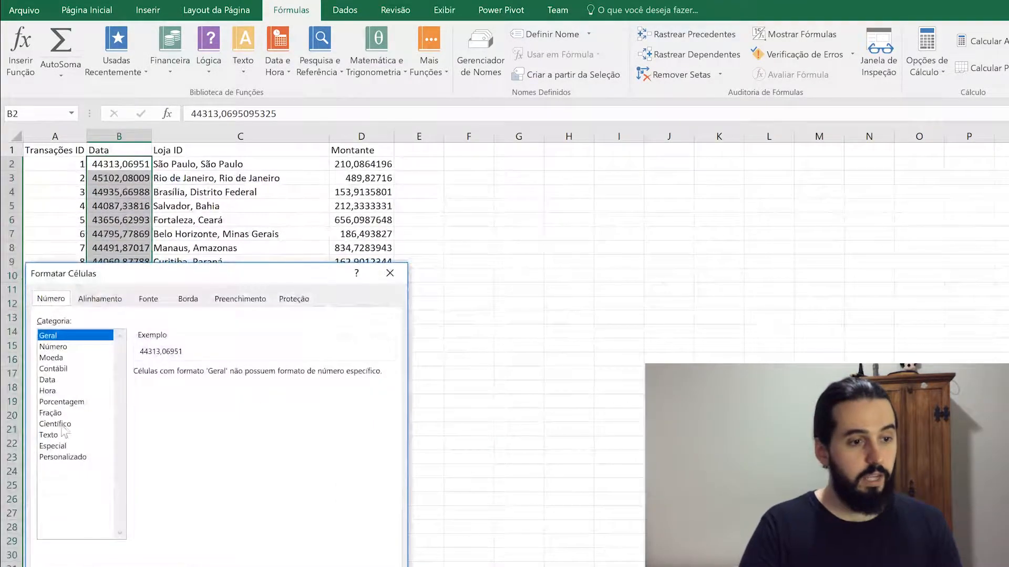
{"action": "left_click", "coordinate": [47, 380]}
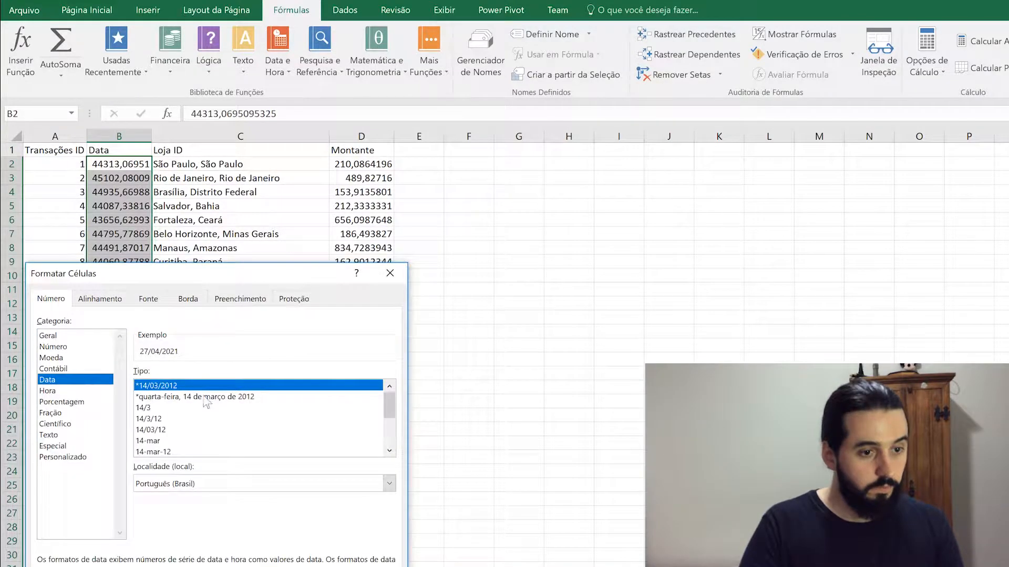
{"action": "left_click_drag", "start_coordinate": [390, 415], "coordinate": [390, 442]}
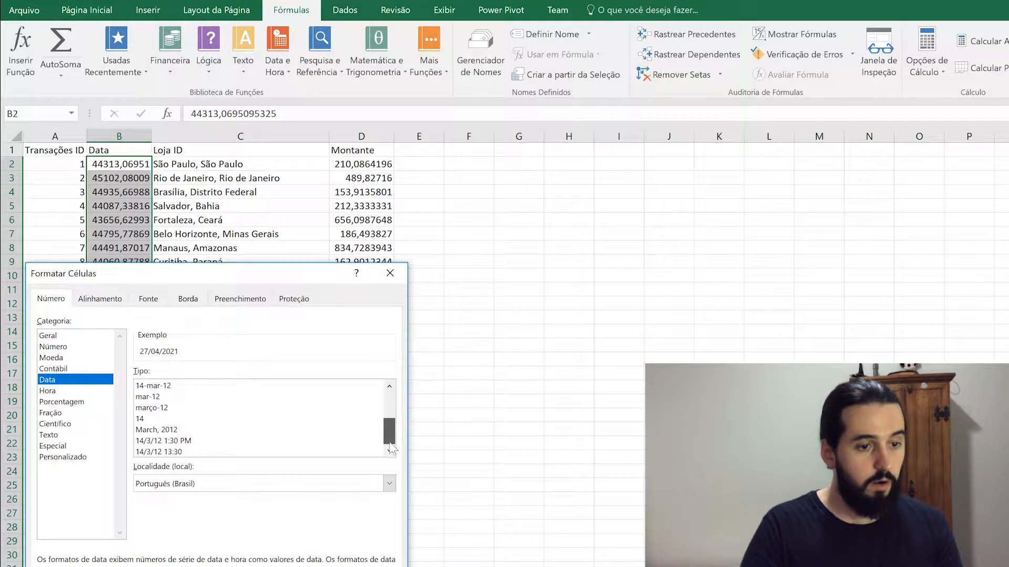
{"action": "left_click", "coordinate": [159, 451]}
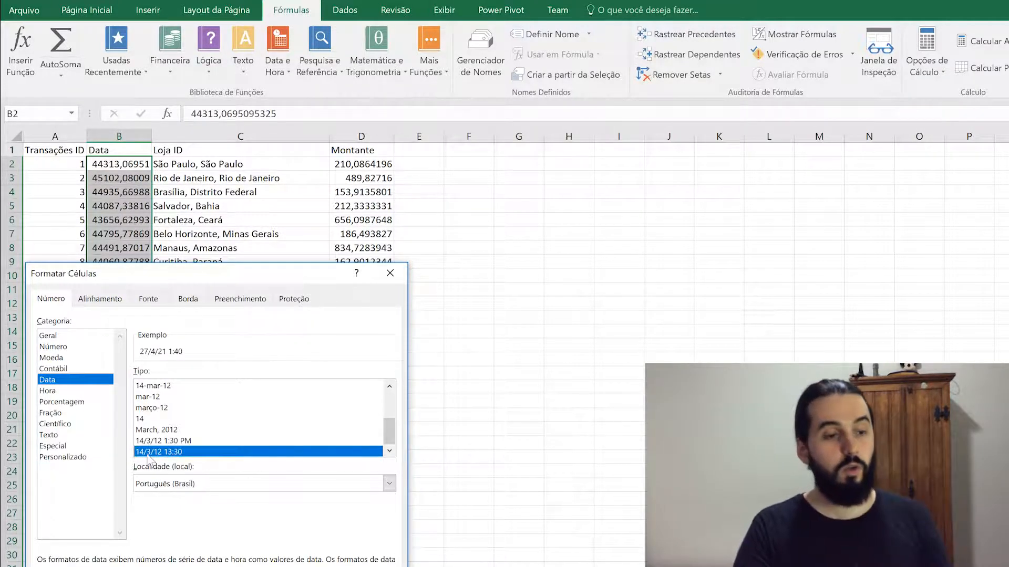
Customize the Data values' number format to dd/mm/aaaa hh:mm;@ and apply it
{"action": "left_click", "coordinate": [74, 458]}
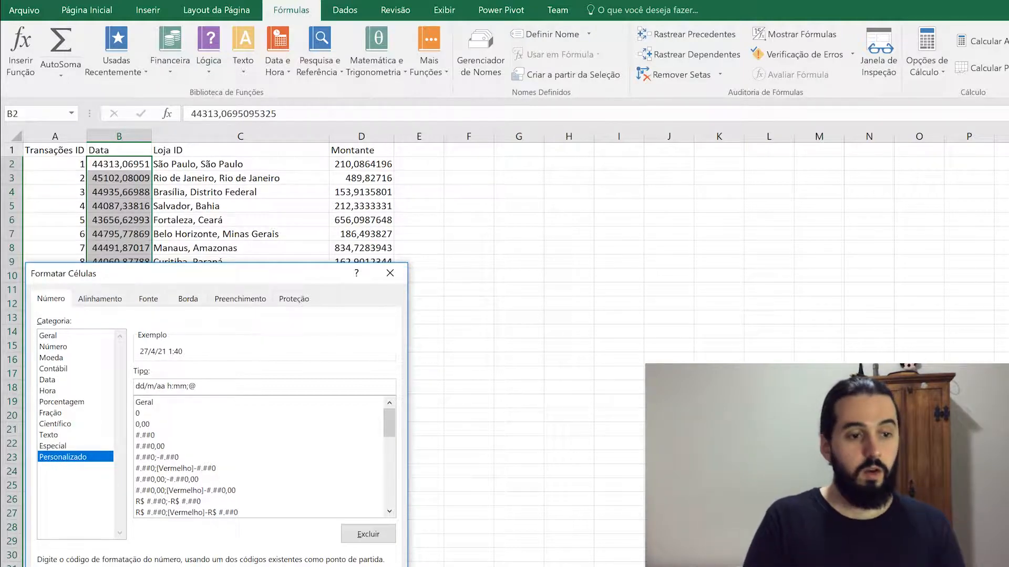
{"action": "type", "text": "m"}
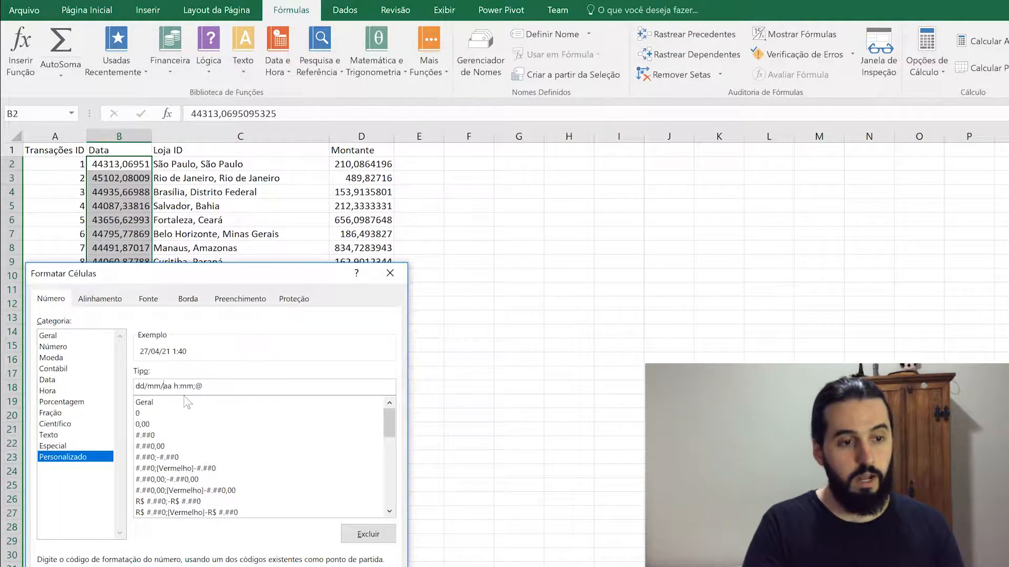
{"action": "type", "text": "aa"}
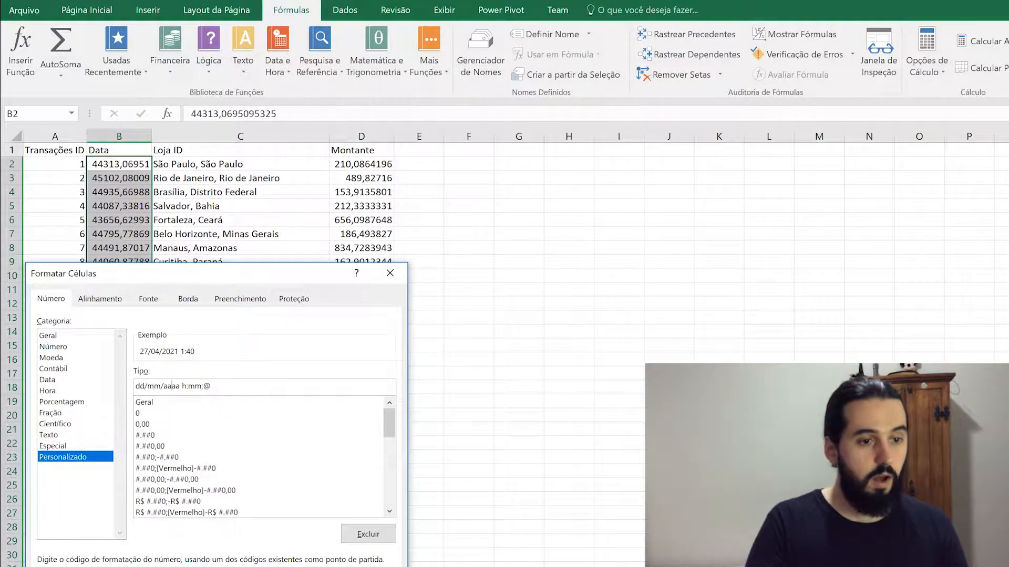
{"action": "type", "text": "h"}
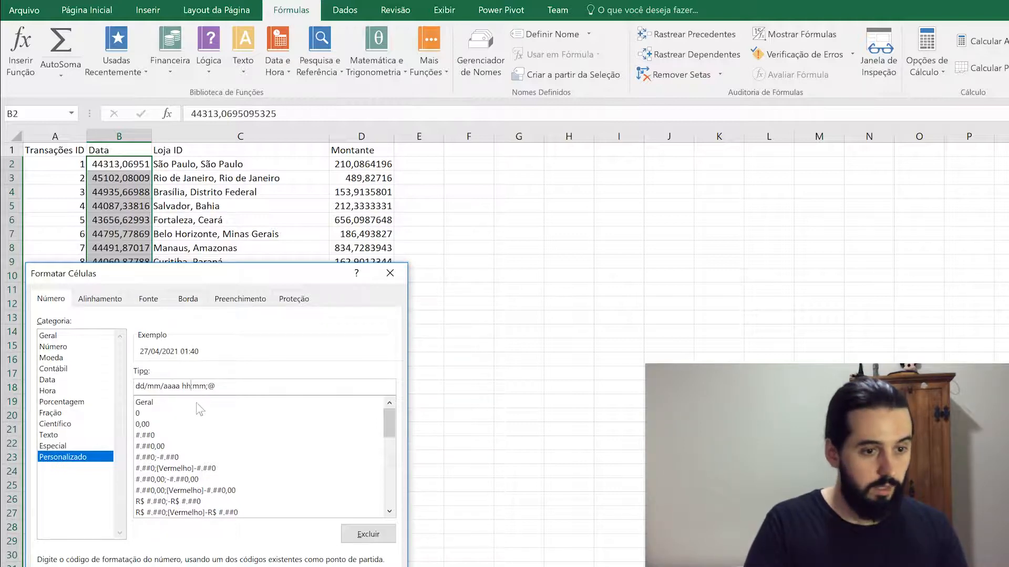
{"action": "key", "text": "Return"}
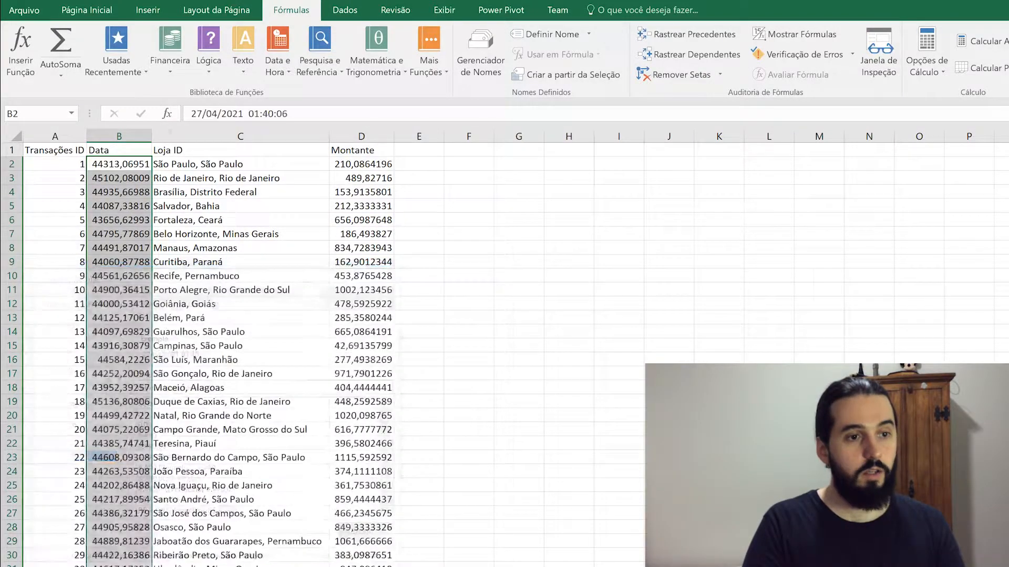
Widen the Data column to fit the full dates and make the headers in A1:D1 bold
{"action": "left_click_drag", "start_coordinate": [172, 137], "coordinate": [216, 138]}
{"action": "left_click_drag", "start_coordinate": [72, 150], "coordinate": [415, 151]}
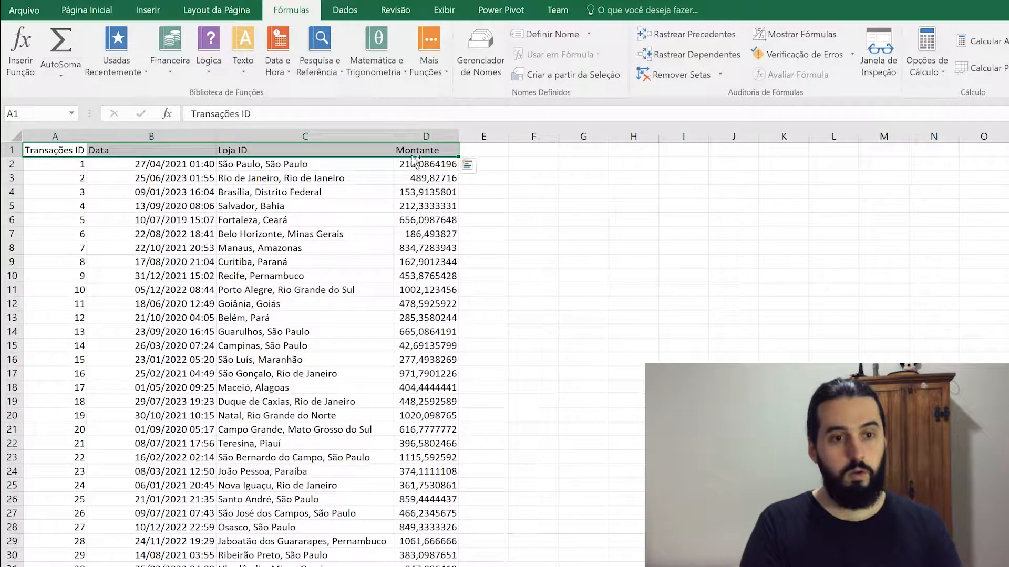
{"action": "key", "text": "ctrl+n"}
Format all Montante values from D2 down as Moeda in R$ with two decimals and negatives in red with a minus sign
{"action": "left_click", "coordinate": [417, 164]}
{"action": "key", "text": "ctrl+shift+Down"}
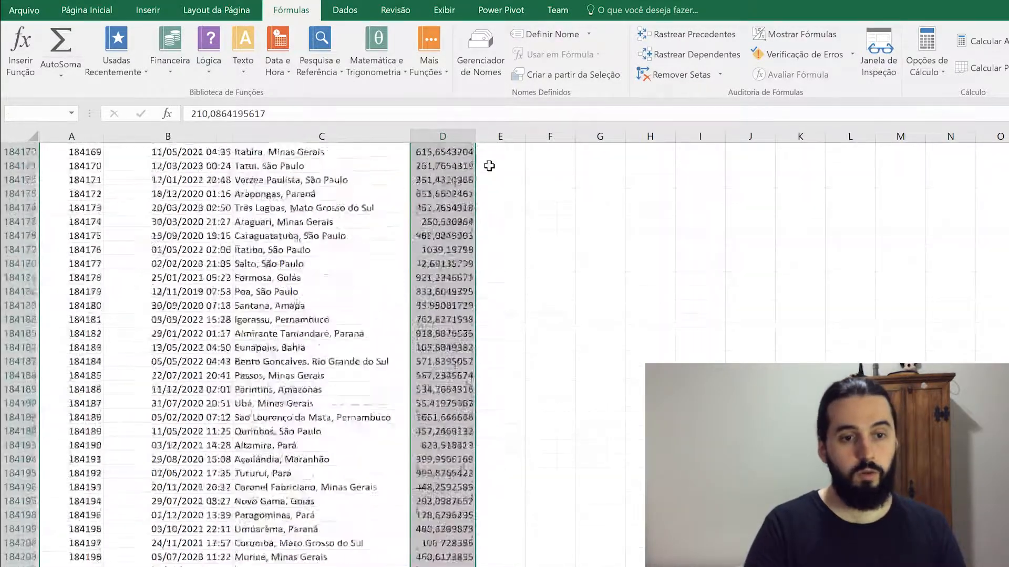
{"action": "right_click", "coordinate": [458, 238]}
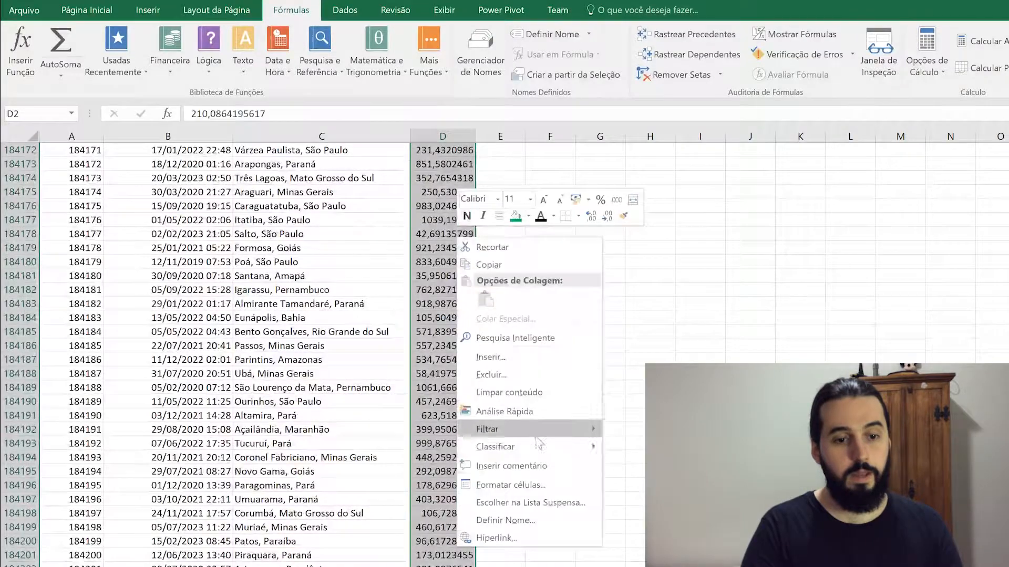
{"action": "left_click", "coordinate": [539, 484]}
{"action": "left_click", "coordinate": [389, 373]}
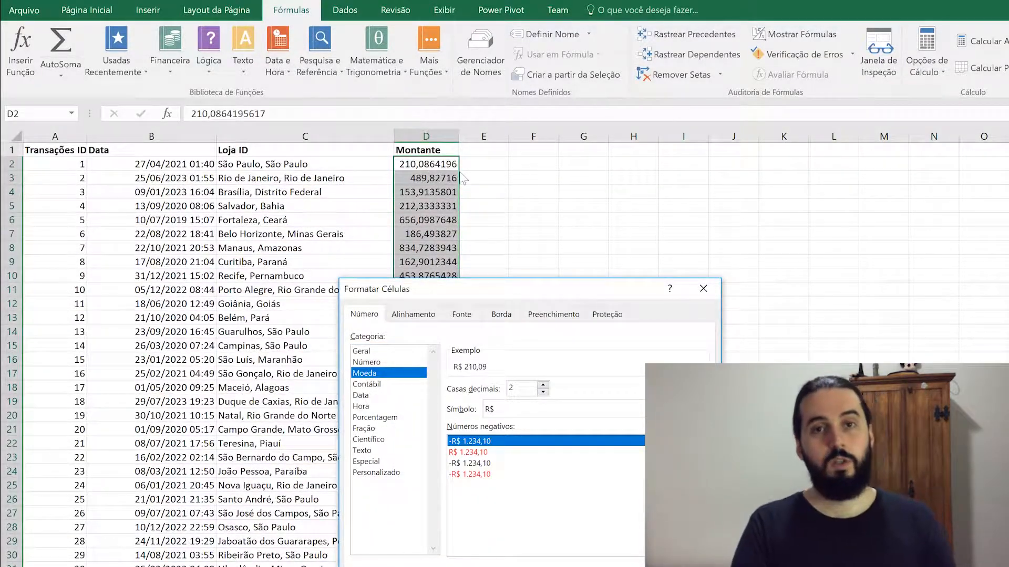
{"action": "left_click", "coordinate": [491, 477]}
{"action": "key", "text": "Return"}
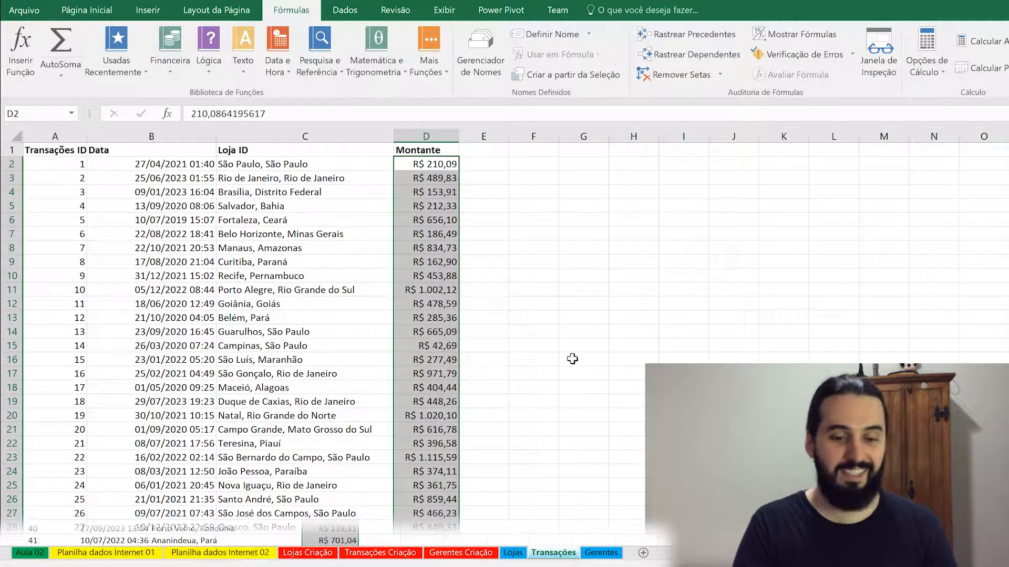
{"action": "left_click", "coordinate": [499, 178]}
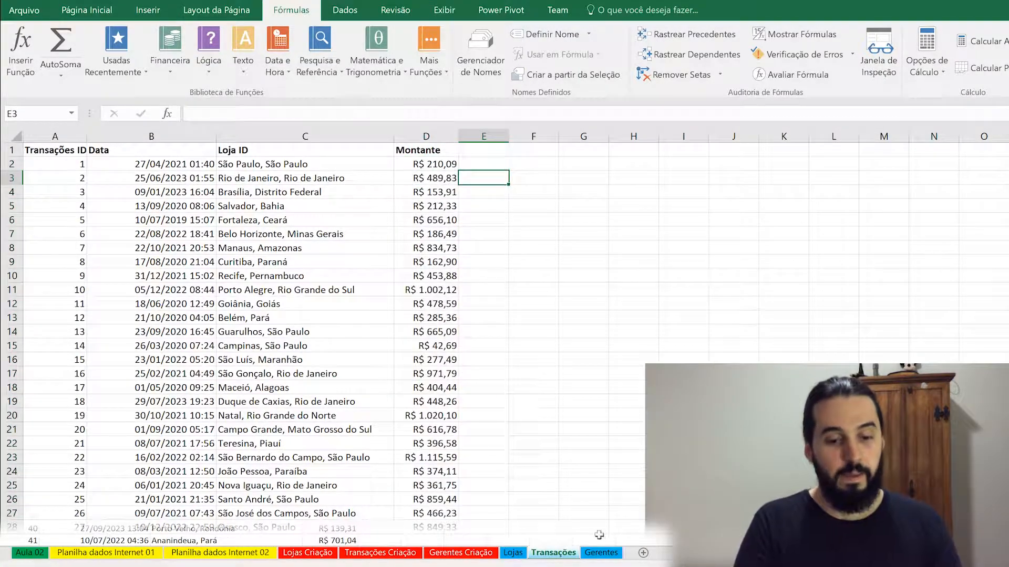
Open the Gerentes Criação sheet and examine the Nome and Sobrenome lists down to their last row, the Gerente CONCATENAR formula and the Loja ID column
{"action": "left_click", "coordinate": [457, 559]}
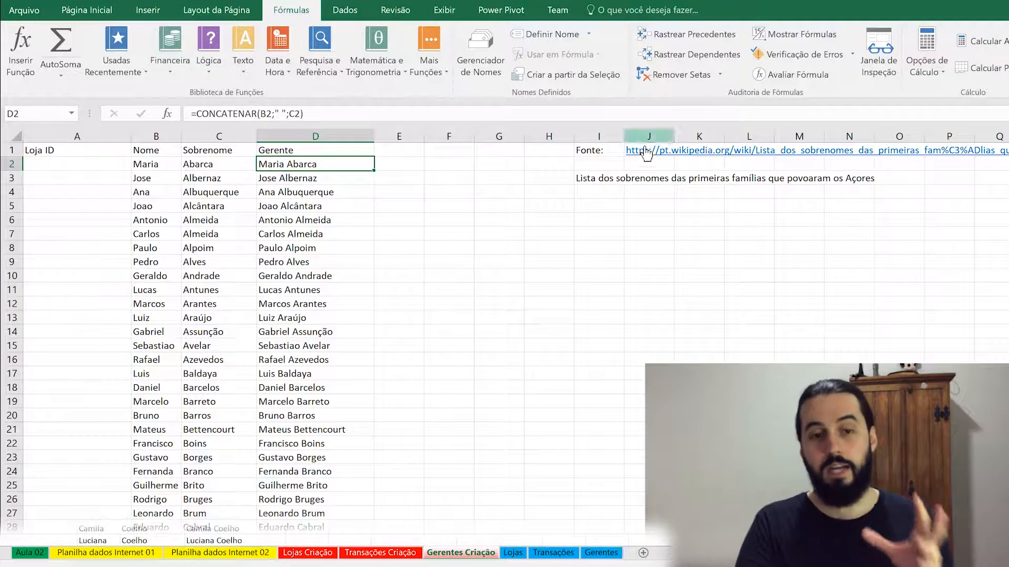
{"action": "left_click", "coordinate": [235, 166]}
{"action": "left_click", "coordinate": [159, 164]}
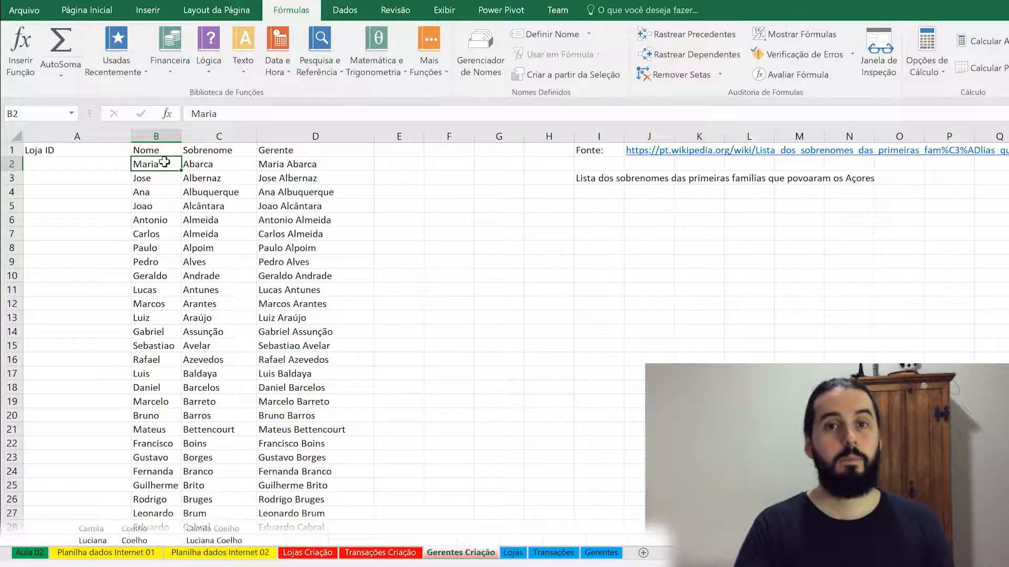
{"action": "left_click", "coordinate": [199, 167]}
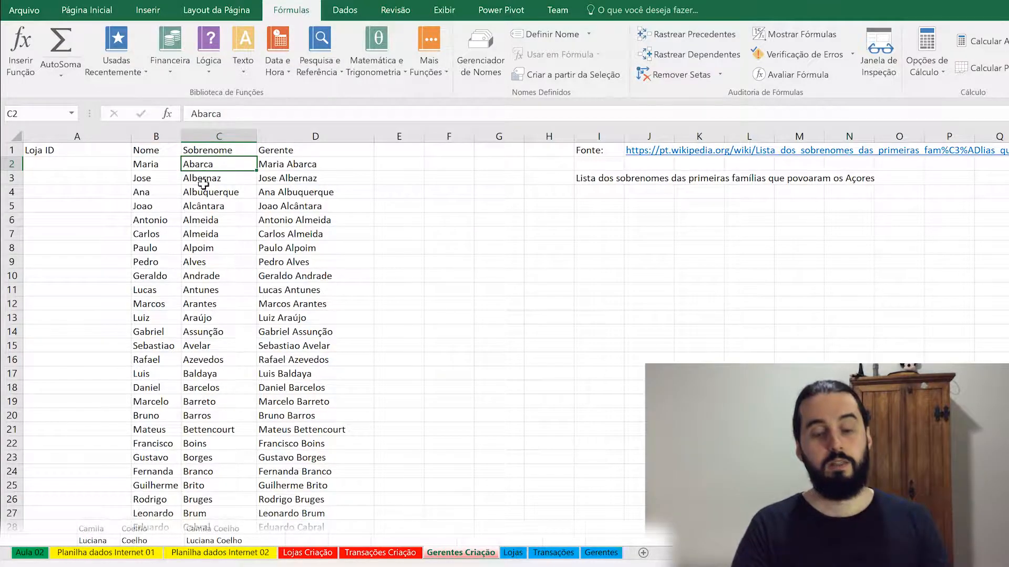
{"action": "key", "text": "ctrl+Down"}
{"action": "key", "text": "Left"}
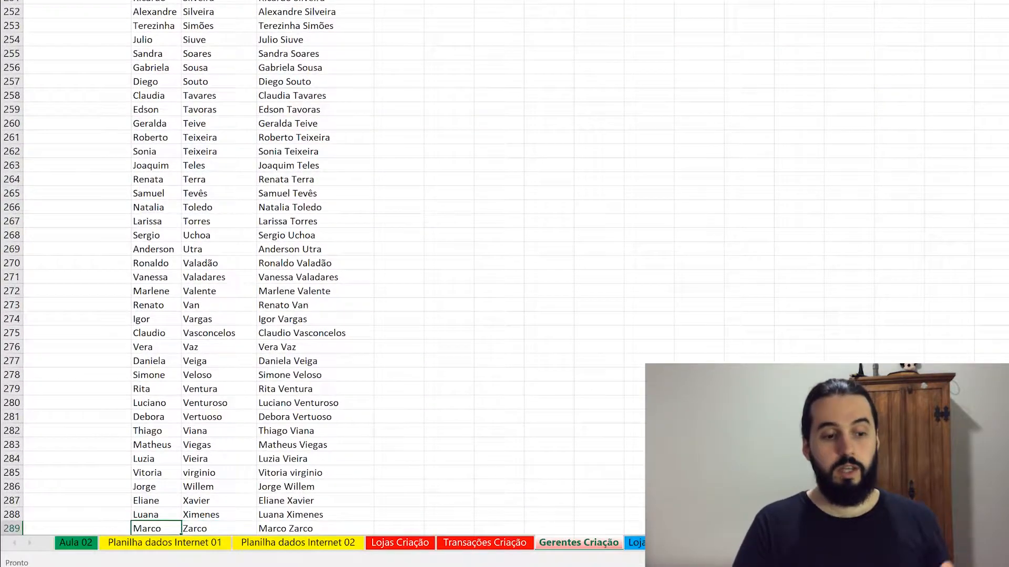
{"action": "key", "text": "Right"}
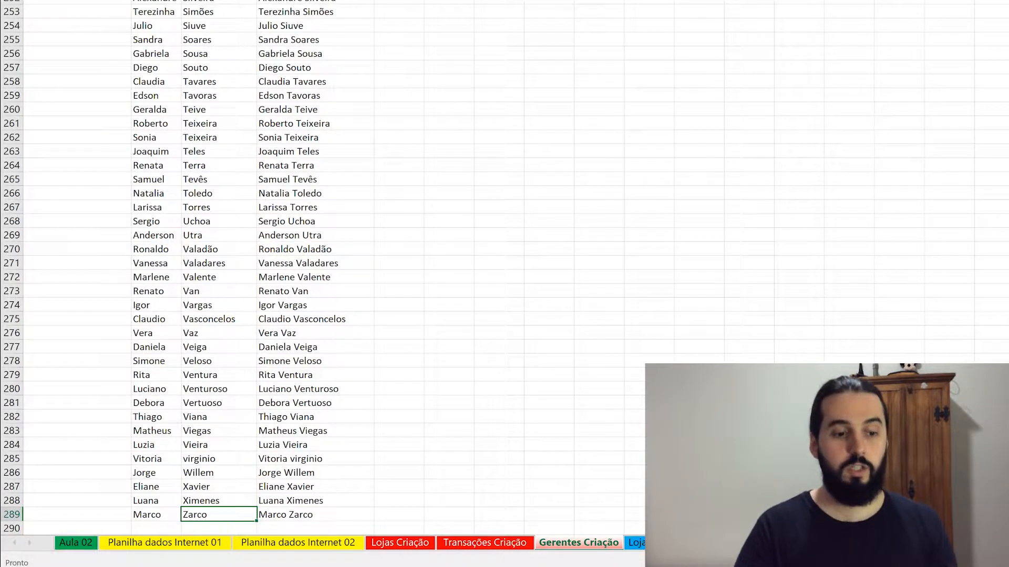
{"action": "key", "text": "ctrl+Up"}
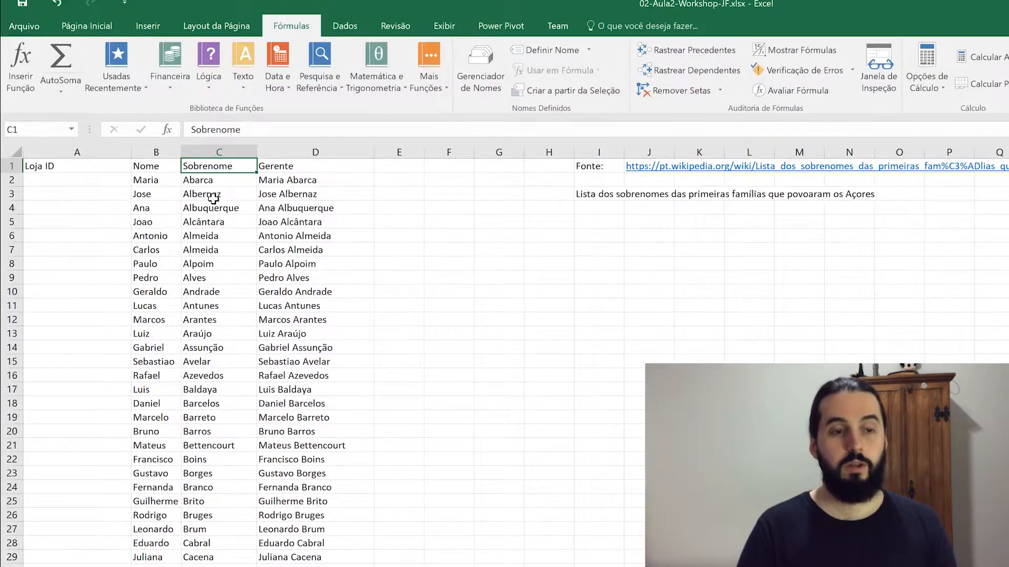
{"action": "left_click", "coordinate": [265, 184]}
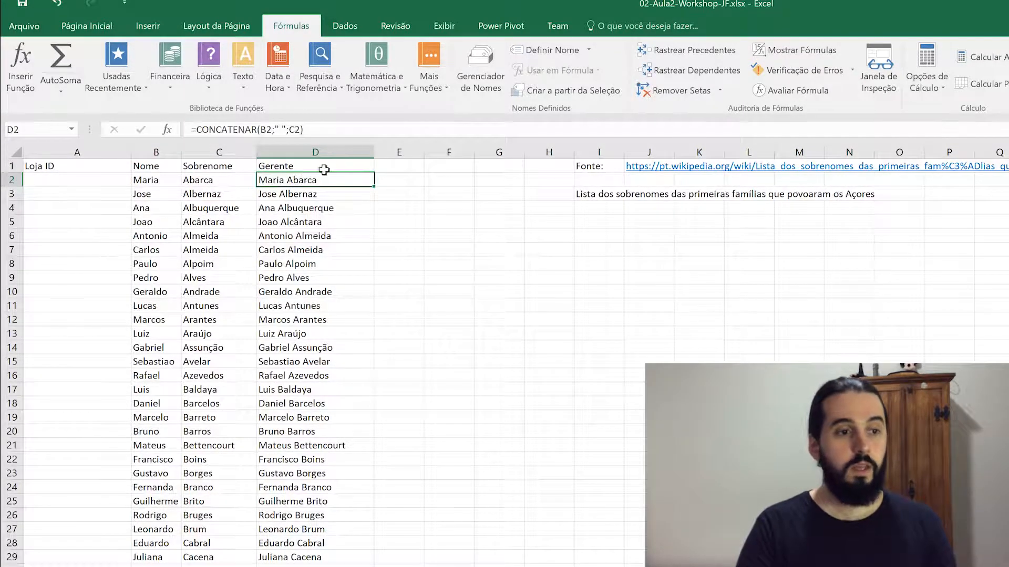
{"action": "left_click", "coordinate": [92, 168]}
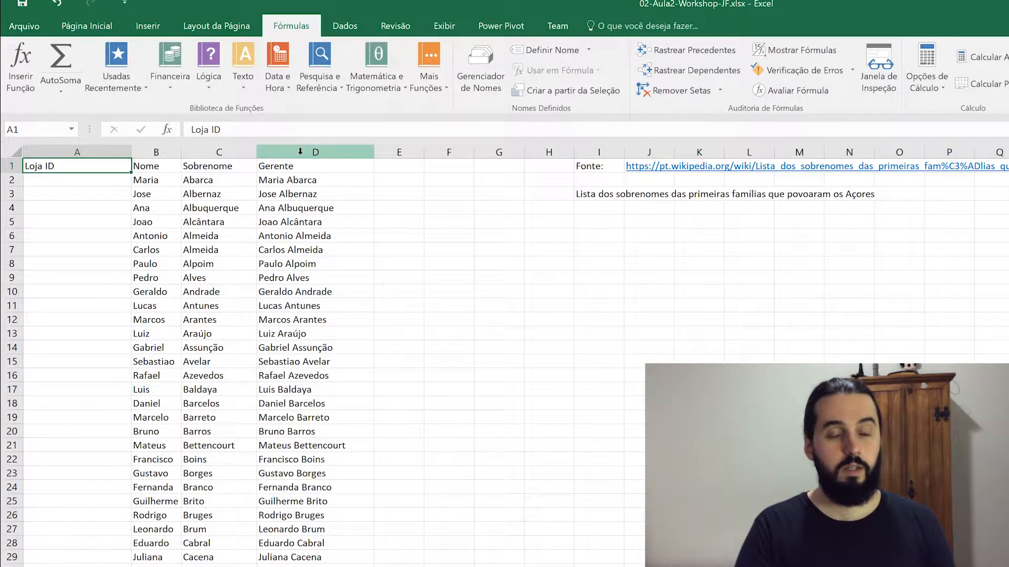
Copy the full Gerentes Criação table, A1 down to the last row of column D, and paste it as values at A1 in Gerentes
{"action": "left_click", "coordinate": [313, 167]}
{"action": "key", "text": "ctrl+shift+Left"}
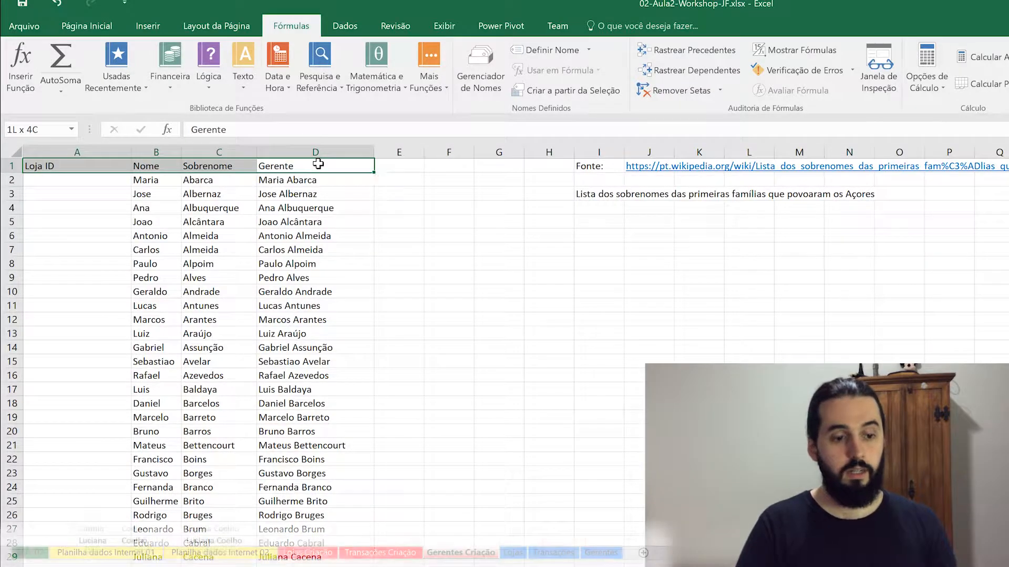
{"action": "key", "text": "ctrl+shift+Down"}
{"action": "key", "text": "ctrl+c"}
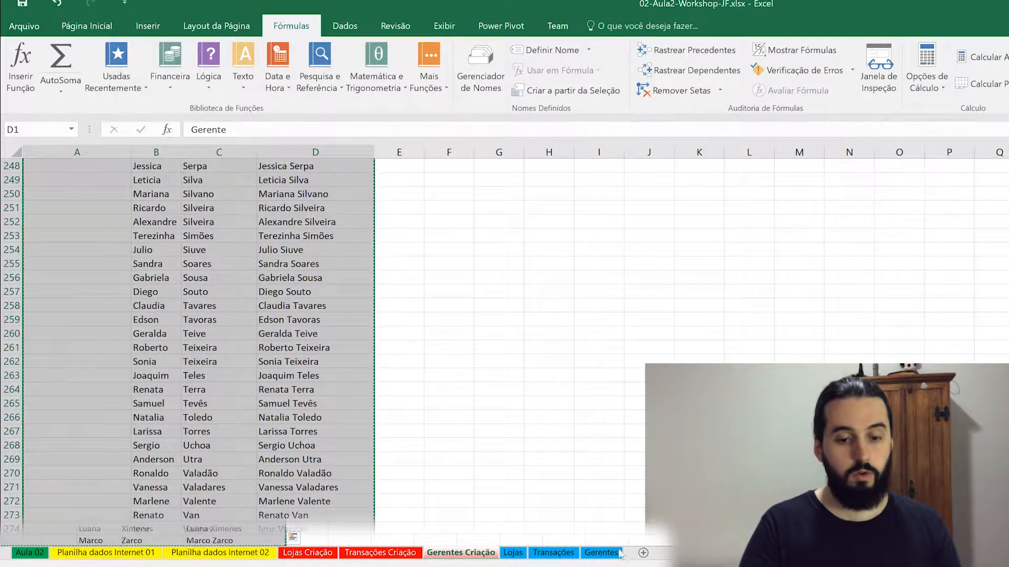
{"action": "left_click", "coordinate": [602, 555]}
{"action": "left_click", "coordinate": [56, 165]}
{"action": "right_click", "coordinate": [57, 166]}
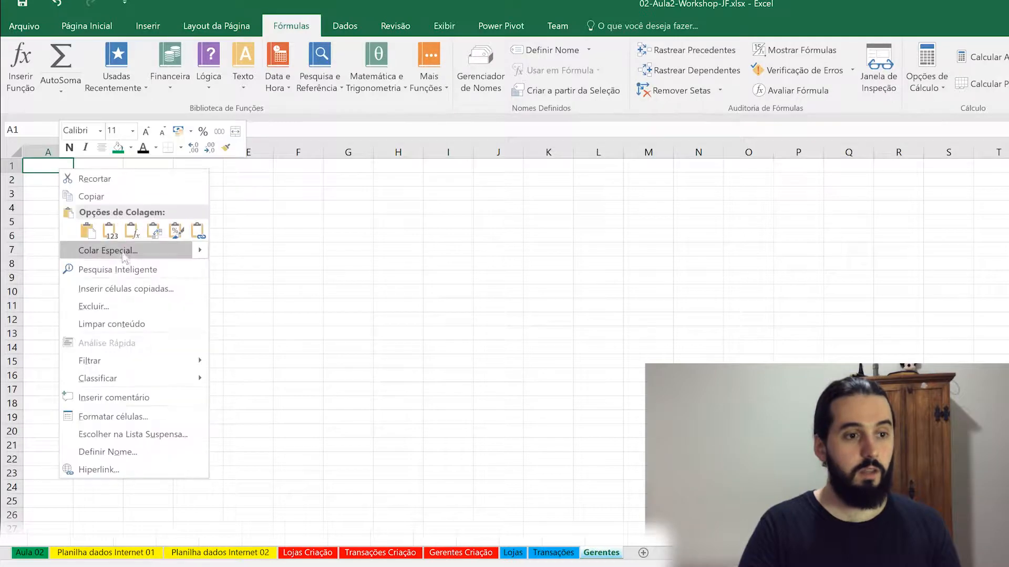
{"action": "left_click", "coordinate": [107, 228]}
Widen columns A to D in Gerentes so the Loja ID, Nome, Sobrenome and Gerente entries fit
{"action": "left_click_drag", "start_coordinate": [224, 152], "coordinate": [290, 152]}
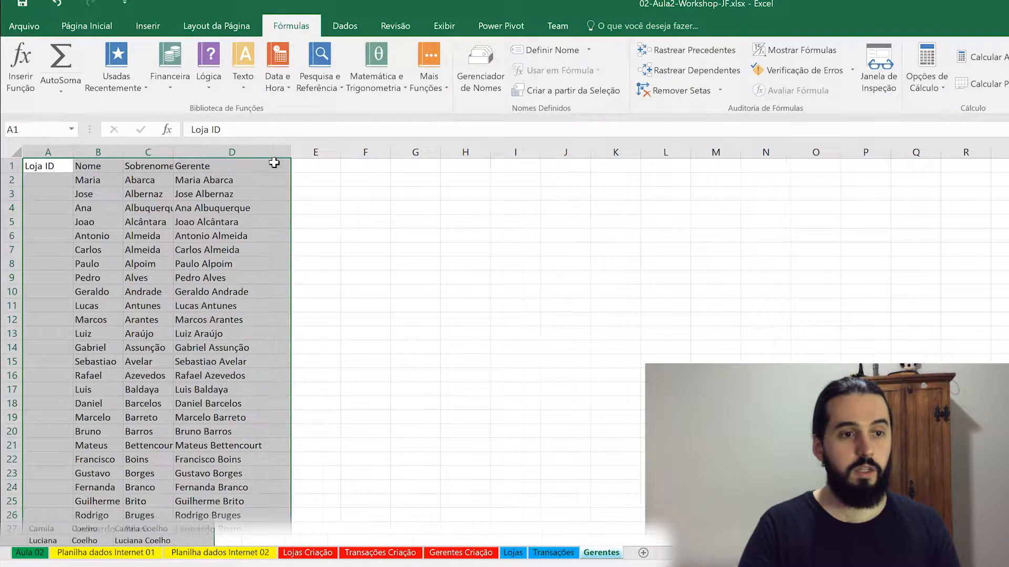
{"action": "left_click_drag", "start_coordinate": [168, 152], "coordinate": [248, 152]}
{"action": "left_click", "coordinate": [280, 180]}
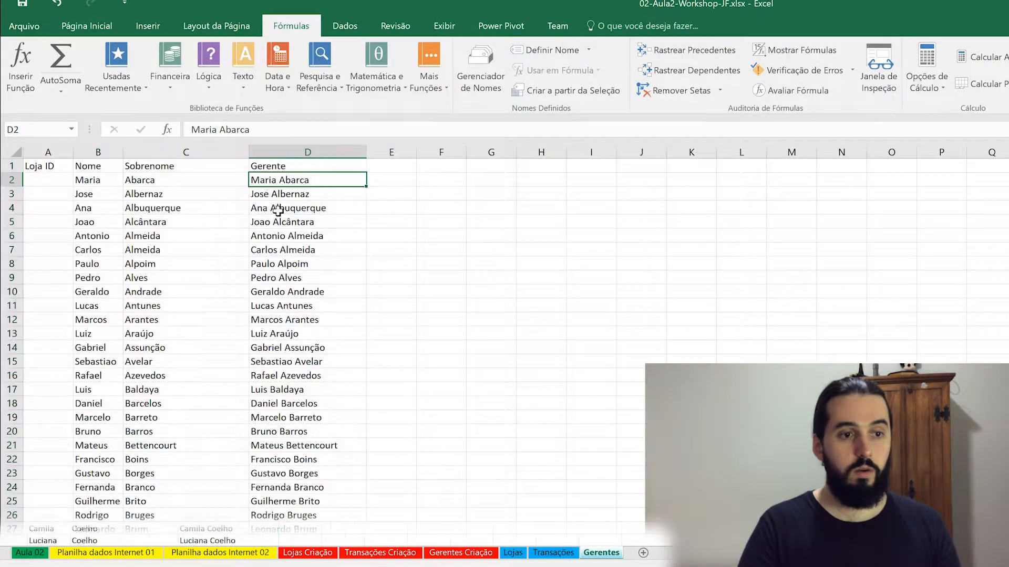
{"action": "left_click_drag", "start_coordinate": [124, 155], "coordinate": [177, 155]}
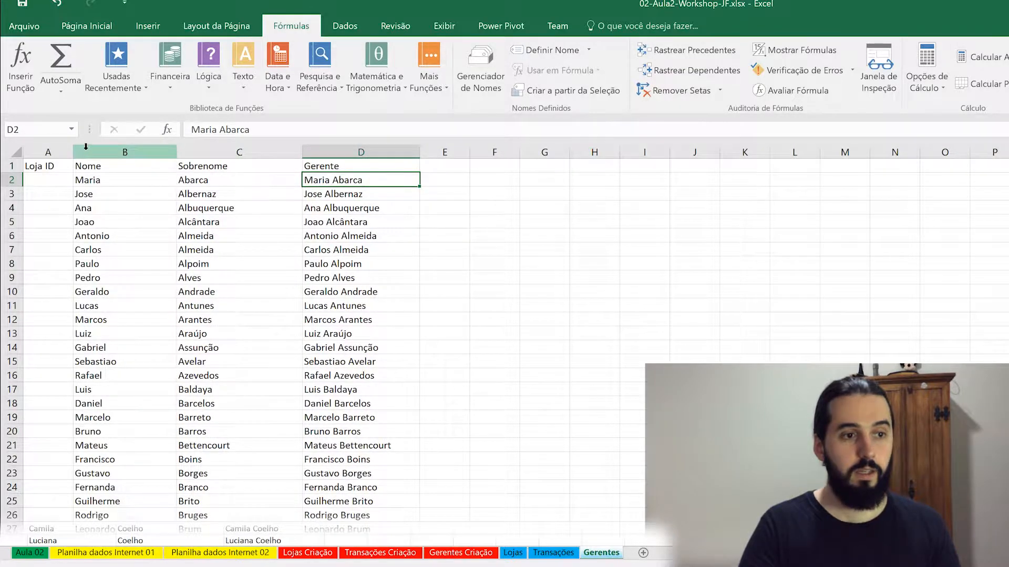
{"action": "left_click_drag", "start_coordinate": [73, 154], "coordinate": [184, 158]}
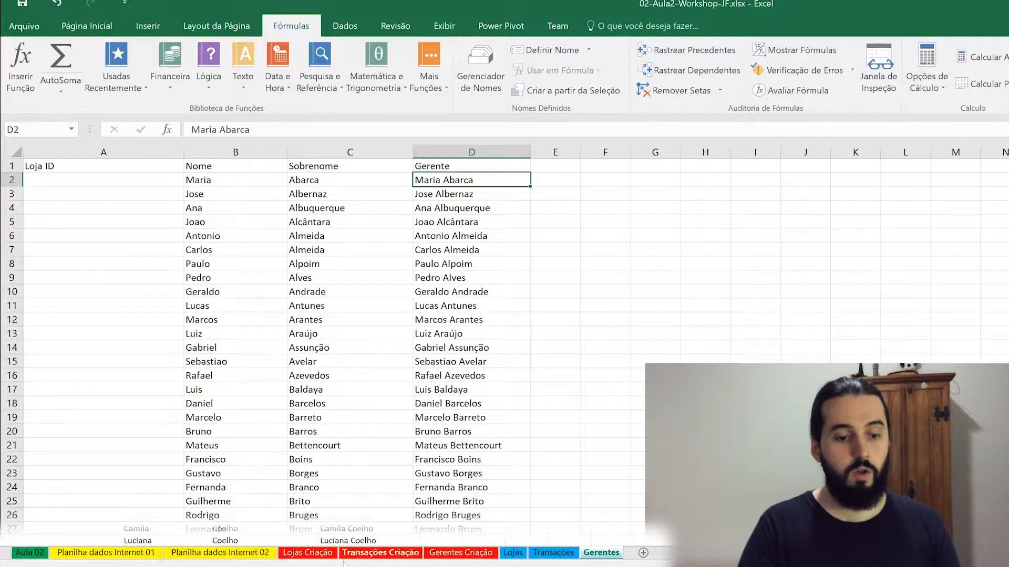
Copy the Loja ID entries from A2 down in Lojas Criação and paste them as values from A2 in Gerentes
{"action": "left_click", "coordinate": [293, 555]}
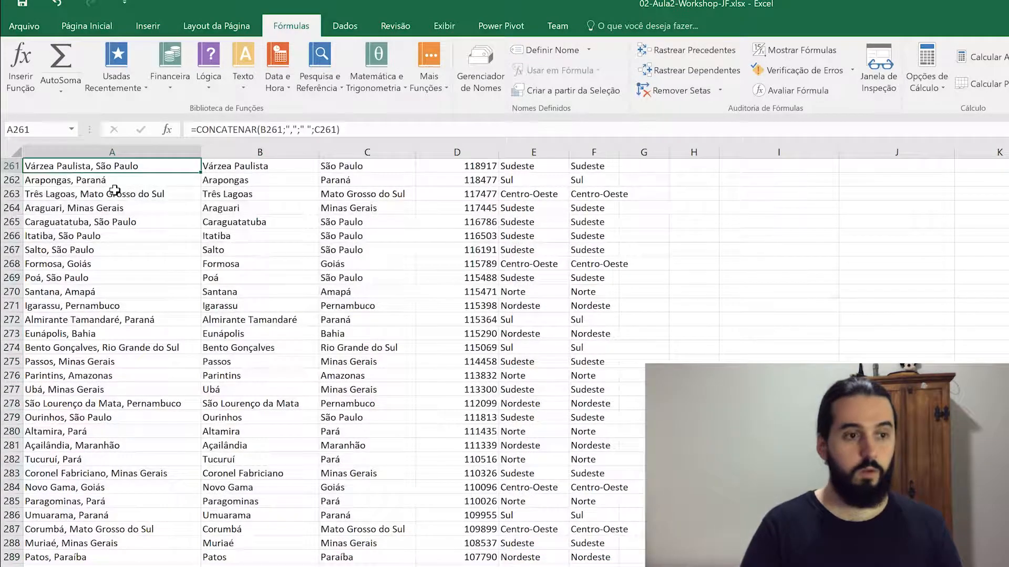
{"action": "key", "text": "ctrl+Up"}
{"action": "key", "text": "Down"}
{"action": "key", "text": "ctrl+shift+Down"}
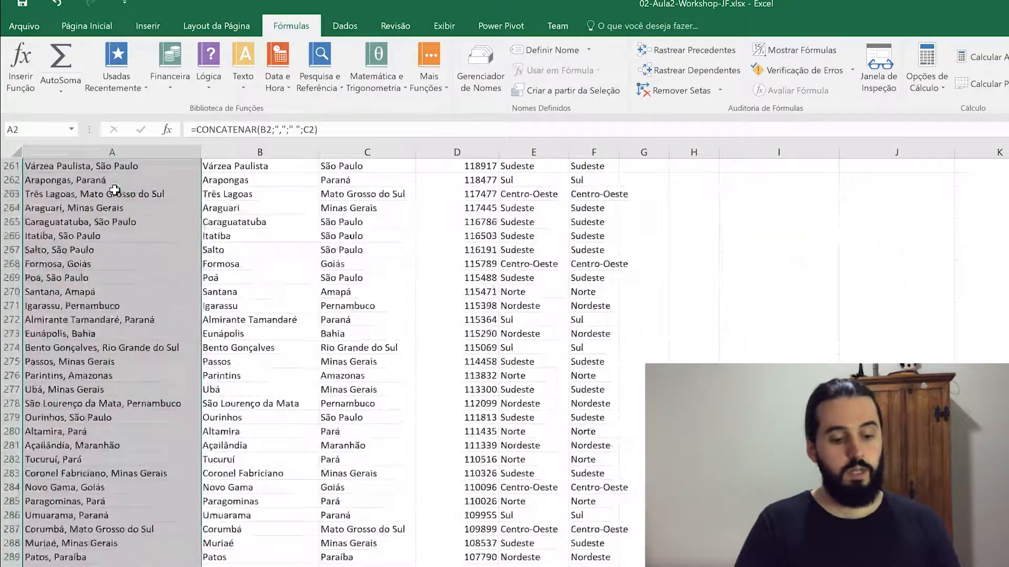
{"action": "key", "text": "ctrl+c"}
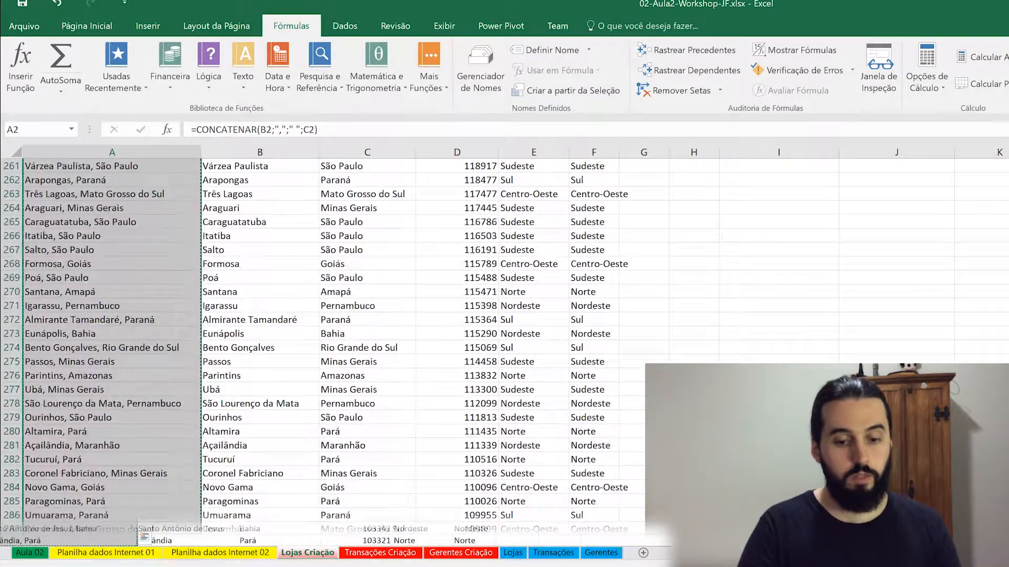
{"action": "left_click", "coordinate": [596, 555]}
{"action": "left_click", "coordinate": [121, 179]}
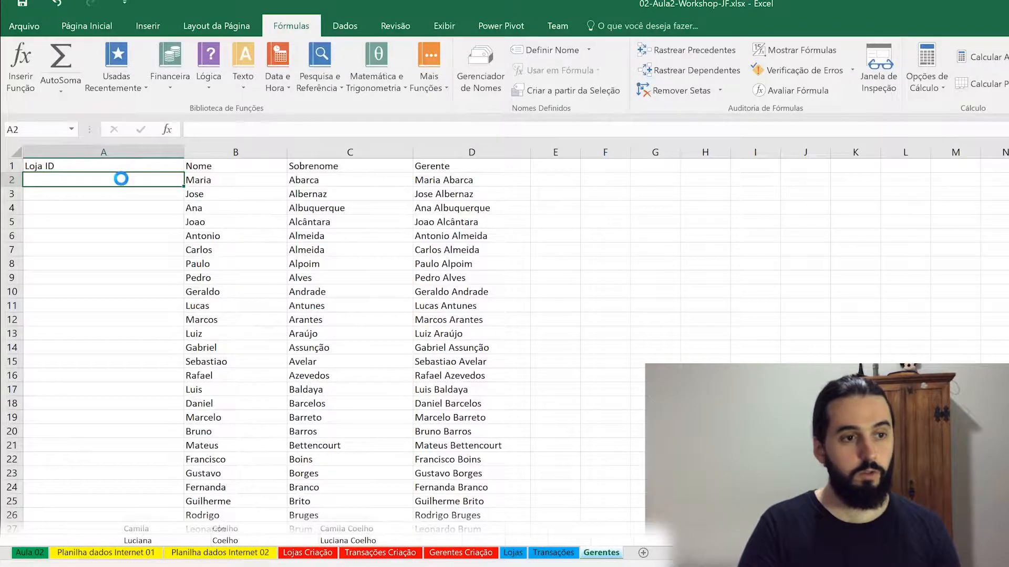
{"action": "key", "text": "ctrl+v"}
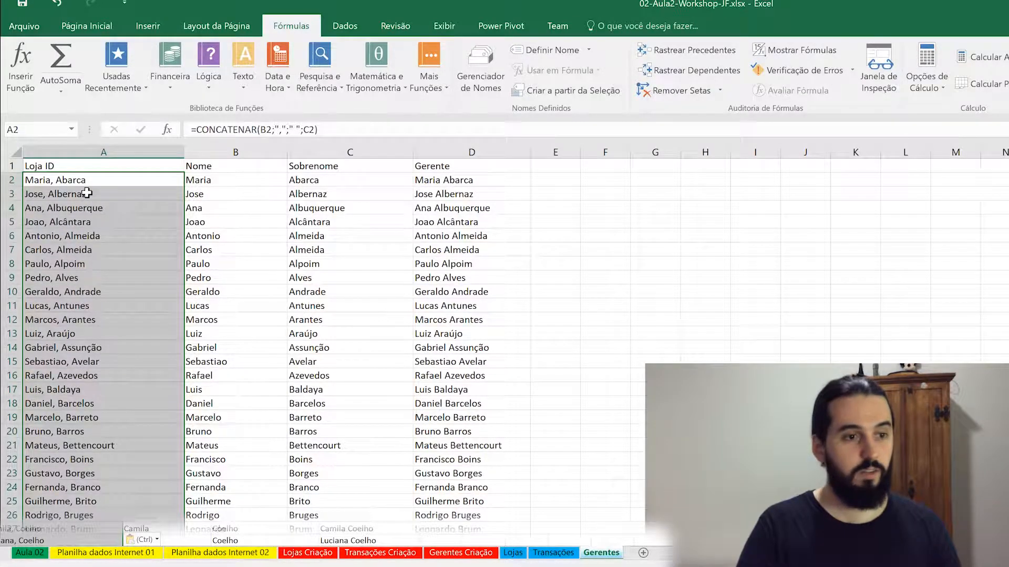
{"action": "key", "text": "ctrl+z"}
{"action": "right_click", "coordinate": [74, 183]}
{"action": "left_click", "coordinate": [126, 251]}
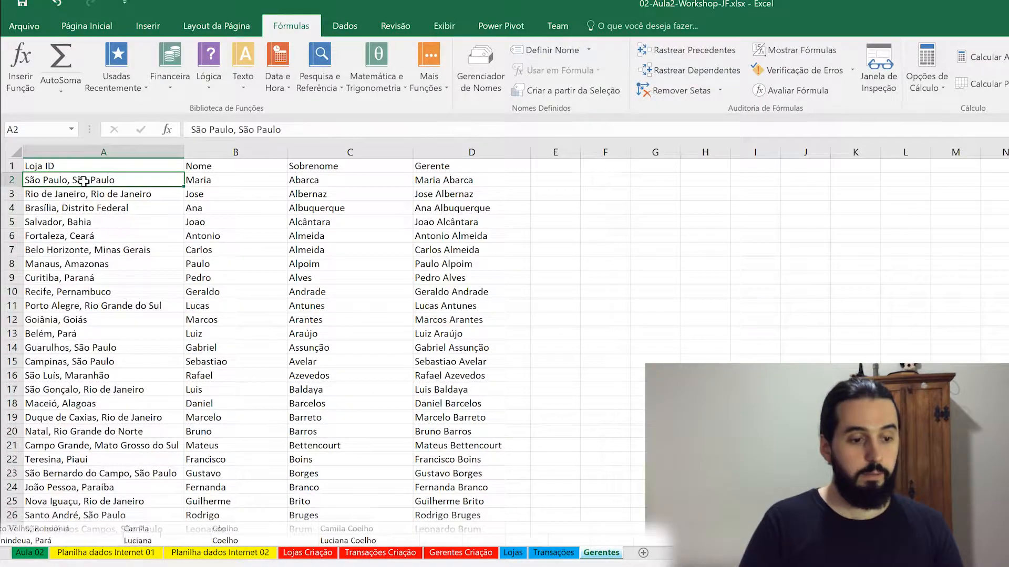
Go to the end of the Loja ID list in Gerentes and autofit column A to its longest entry
{"action": "key", "text": "ctrl+Down"}
{"action": "key", "text": "Right"}
{"action": "key", "text": "Up"}
{"action": "key", "text": "Up"}
{"action": "key", "text": "Up"}
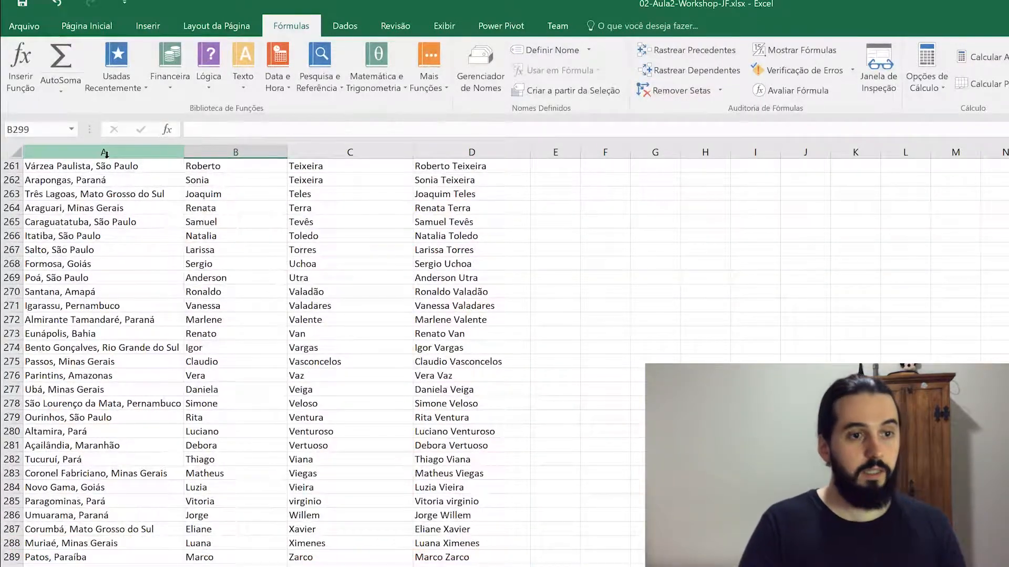
{"action": "double_click", "coordinate": [184, 152]}
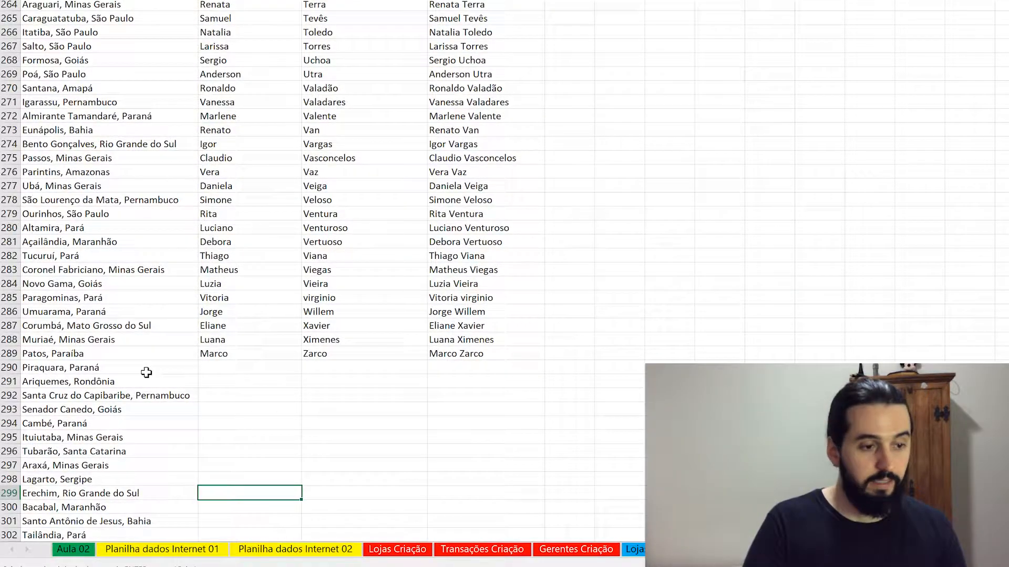
Count the Loja ID entries in A290:A302 that have no manager beside them
{"action": "left_click_drag", "start_coordinate": [146, 373], "coordinate": [72, 534]}
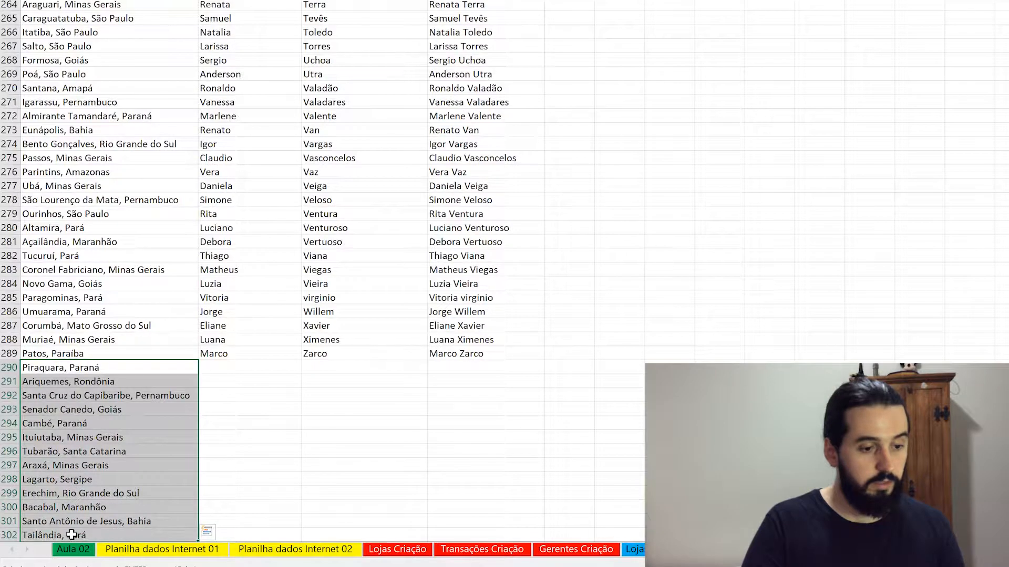
{"action": "left_click", "coordinate": [71, 535]}
{"action": "left_click", "coordinate": [69, 521]}
{"action": "left_click", "coordinate": [72, 508]}
{"action": "left_click", "coordinate": [77, 494]}
{"action": "left_click", "coordinate": [76, 480]}
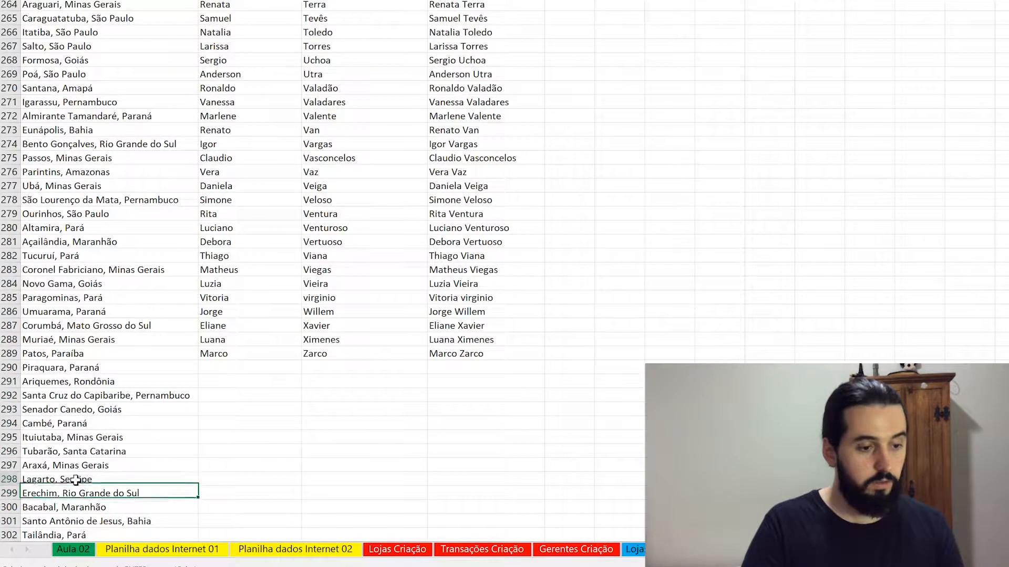
{"action": "left_click", "coordinate": [76, 480]}
{"action": "left_click", "coordinate": [78, 465]}
{"action": "left_click", "coordinate": [84, 451]}
{"action": "left_click", "coordinate": [93, 437]}
{"action": "left_click", "coordinate": [102, 424]}
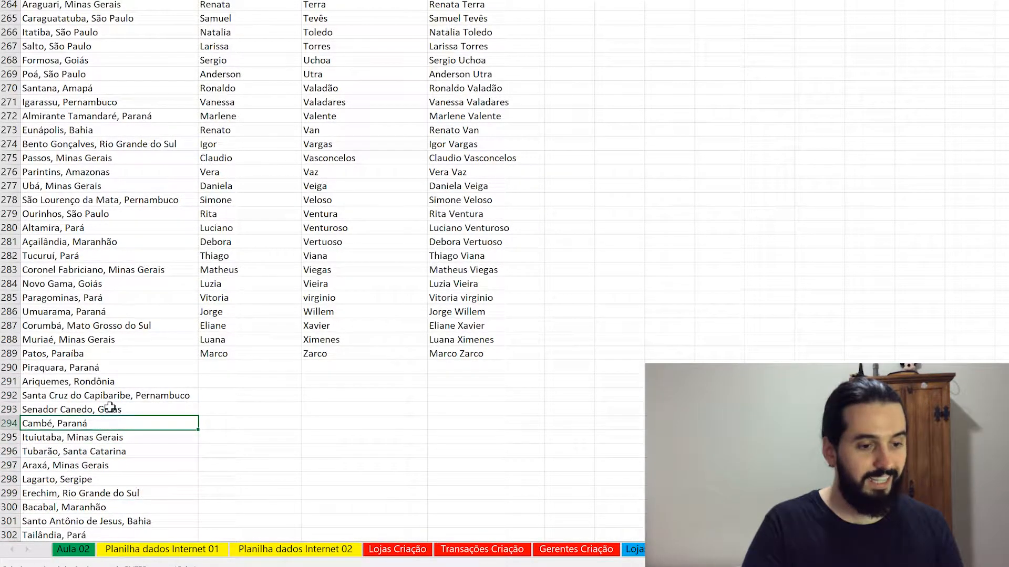
{"action": "left_click", "coordinate": [108, 409]}
{"action": "left_click", "coordinate": [113, 395]}
{"action": "left_click", "coordinate": [118, 379]}
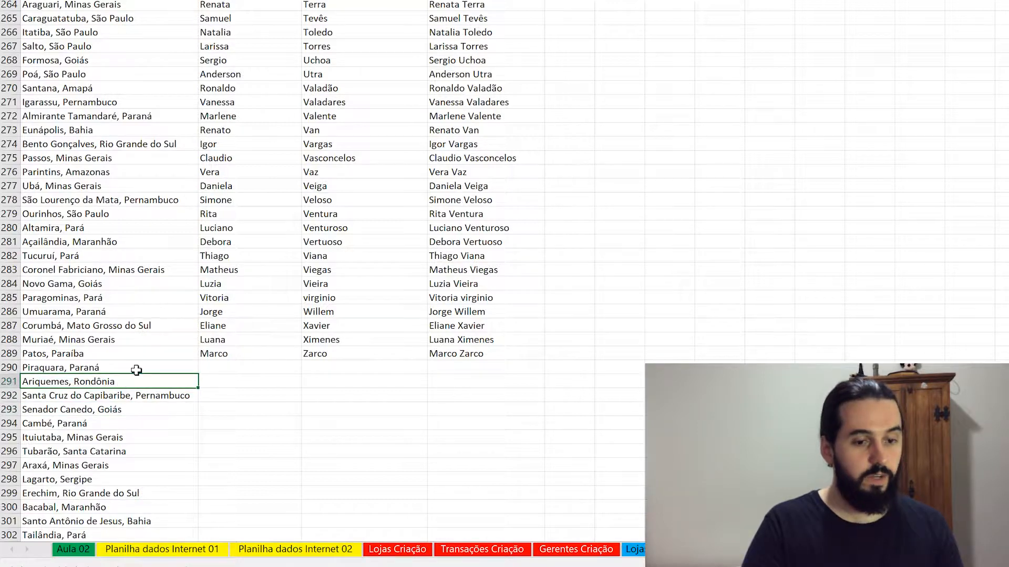
{"action": "left_click", "coordinate": [135, 368]}
Copy the last 13 Gerente names, D277:D289, into the empty cells starting at D290
{"action": "left_click", "coordinate": [456, 354]}
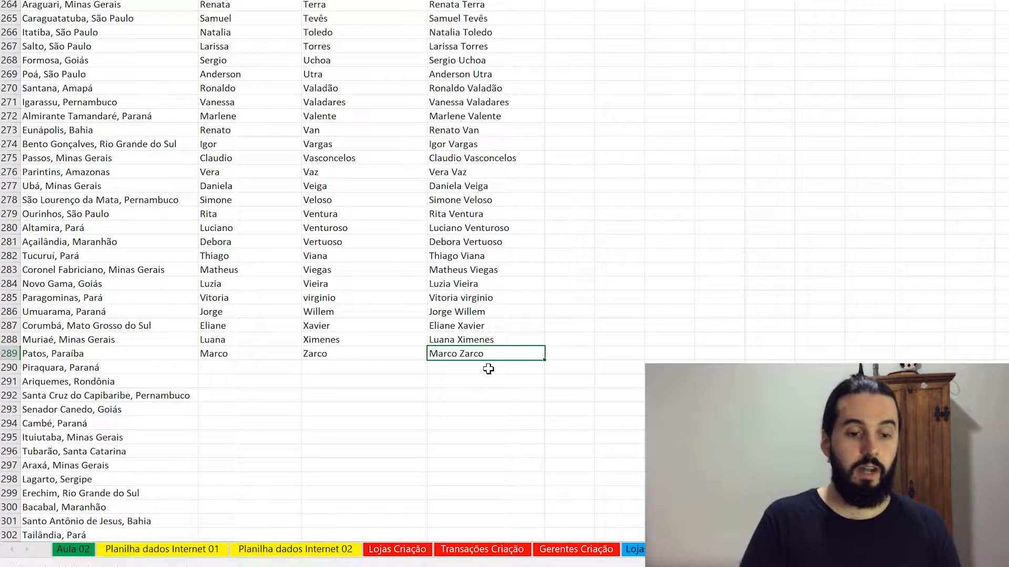
{"action": "key", "text": "shift+Up"}
{"action": "key", "text": "shift+Up"}
{"action": "key", "text": "shift+Up"}
{"action": "key", "text": "shift+Up"}
{"action": "key", "text": "shift+Up"}
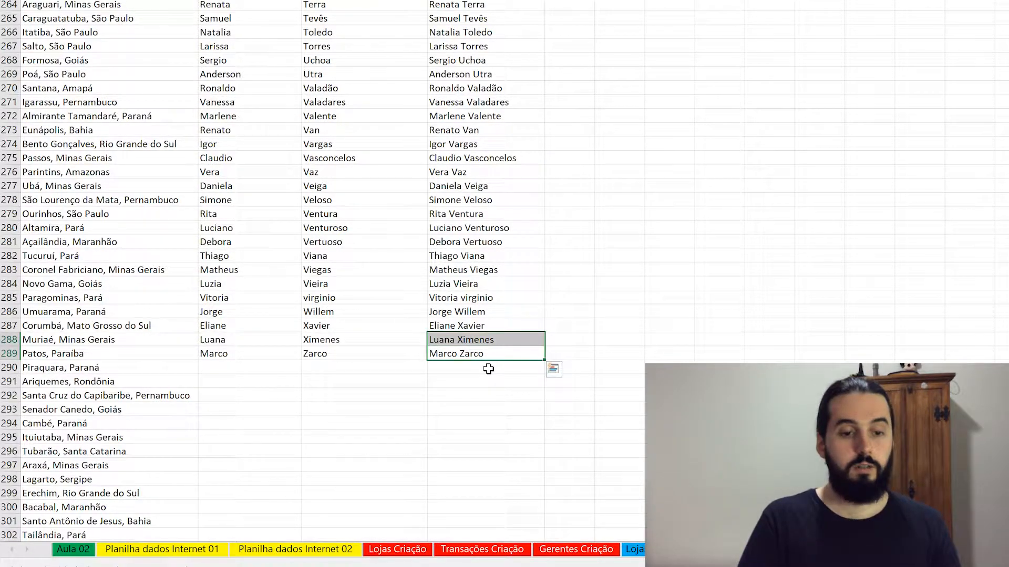
{"action": "key", "text": "shift+Up"}
{"action": "key", "text": "shift+Up"}
{"action": "key", "text": "shift+Up"}
{"action": "key", "text": "shift+Up"}
{"action": "key", "text": "shift+Up"}
{"action": "key", "text": "shift+Up"}
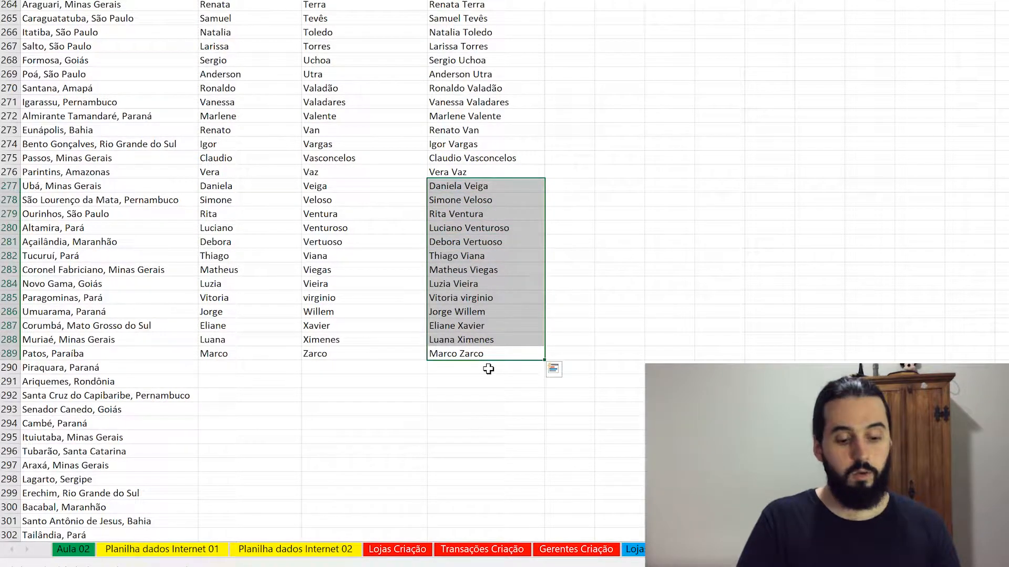
{"action": "key", "text": "ctrl+c"}
{"action": "left_click", "coordinate": [488, 369]}
{"action": "key", "text": "ctrl+v"}
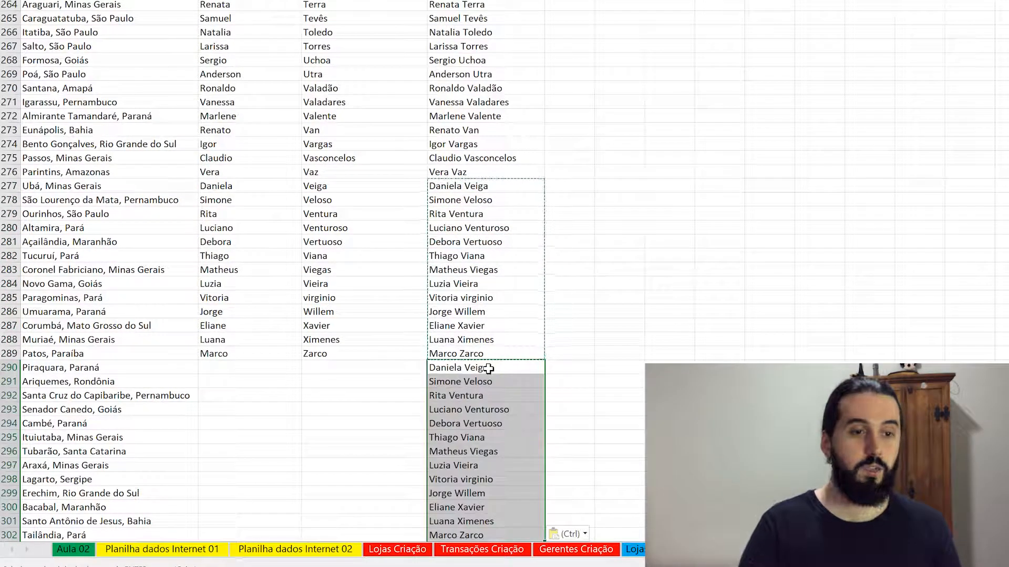
Copy the surnames in C230:C254 and paste them into the Nome column from B290 down
{"action": "scroll", "coordinate": [360, 84], "scroll_direction": "up", "scroll_amount": 12}
{"action": "left_click_drag", "start_coordinate": [377, 33], "coordinate": [368, 342]}
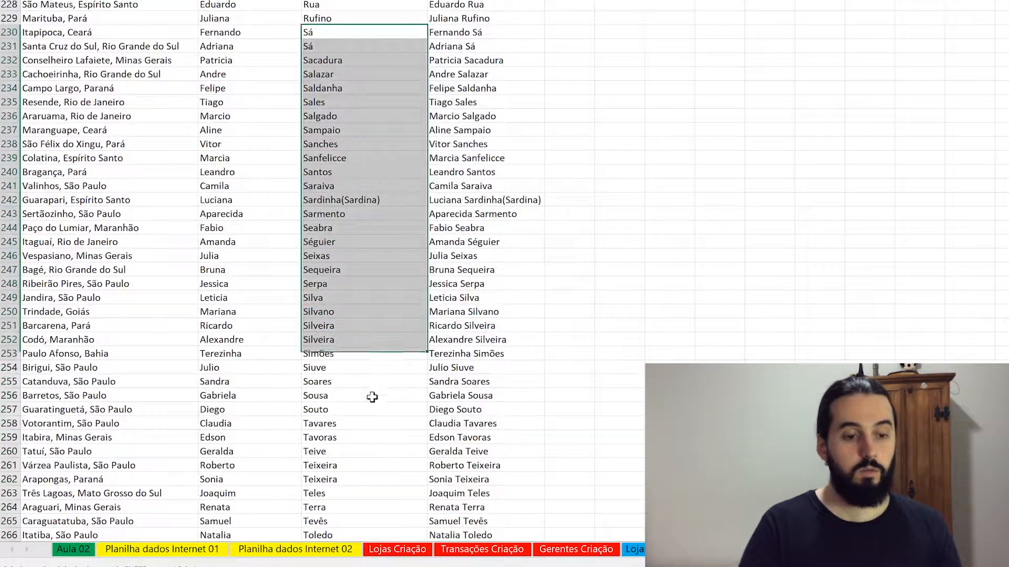
{"action": "left_click_drag", "start_coordinate": [372, 398], "coordinate": [365, 365]}
{"action": "scroll", "coordinate": [363, 378], "scroll_direction": "down", "scroll_amount": 16}
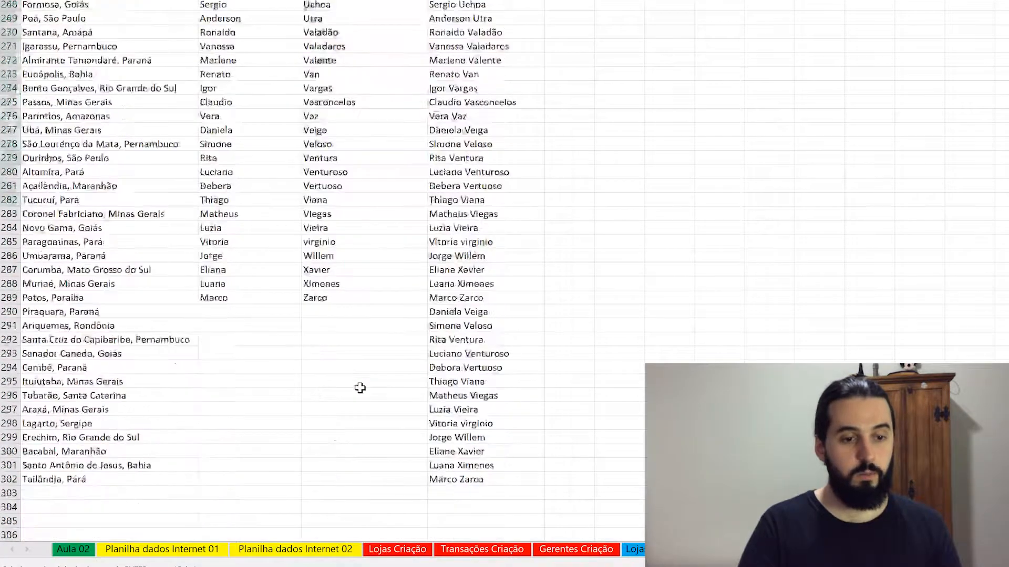
{"action": "left_click", "coordinate": [350, 202]}
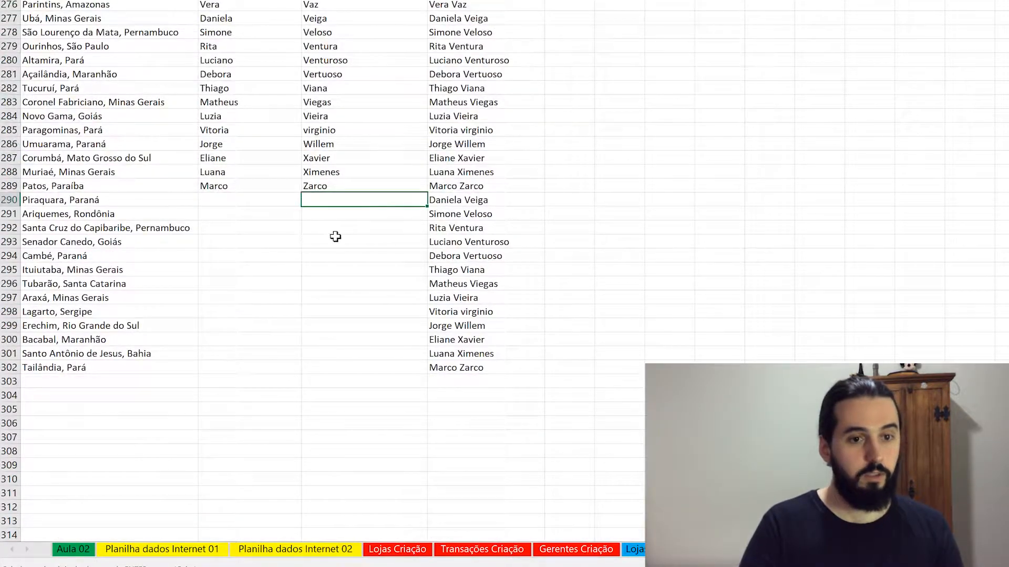
{"action": "scroll", "coordinate": [368, 245], "scroll_direction": "up", "scroll_amount": 3}
{"action": "scroll", "coordinate": [473, 252], "scroll_direction": "down", "scroll_amount": 3}
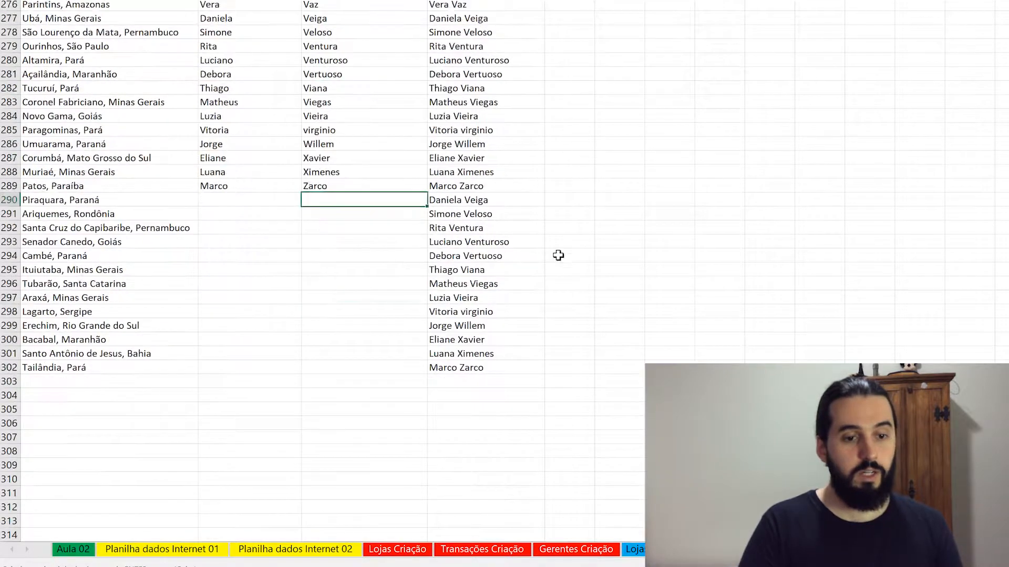
{"action": "left_click", "coordinate": [268, 203]}
{"action": "key", "text": "ctrl+v"}
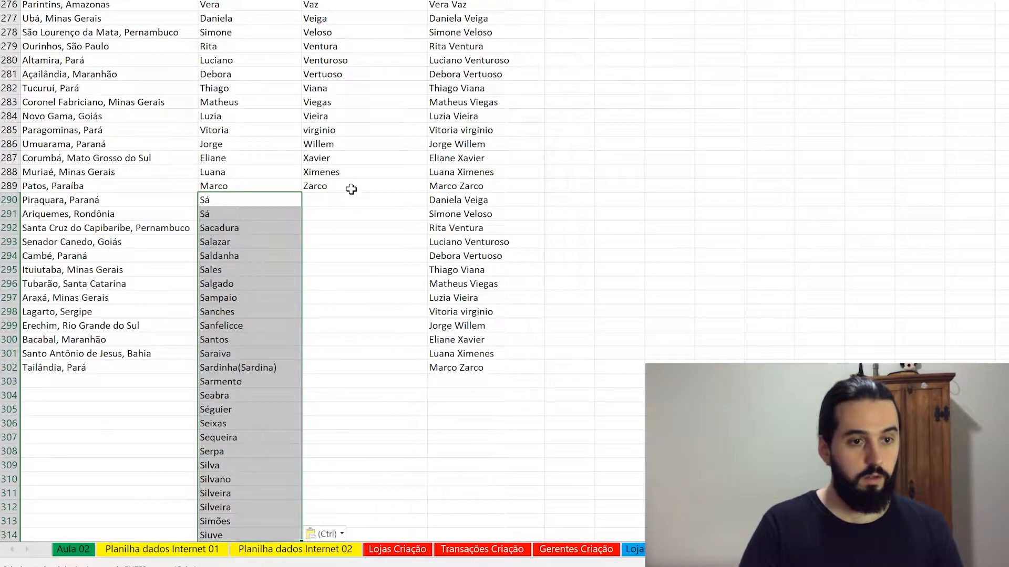
Copy the surnames in C274:C289 and paste them into the Sobrenome column from C290 down
{"action": "left_click_drag", "start_coordinate": [351, 189], "coordinate": [347, 3]}
{"action": "key", "text": "ctrl+c"}
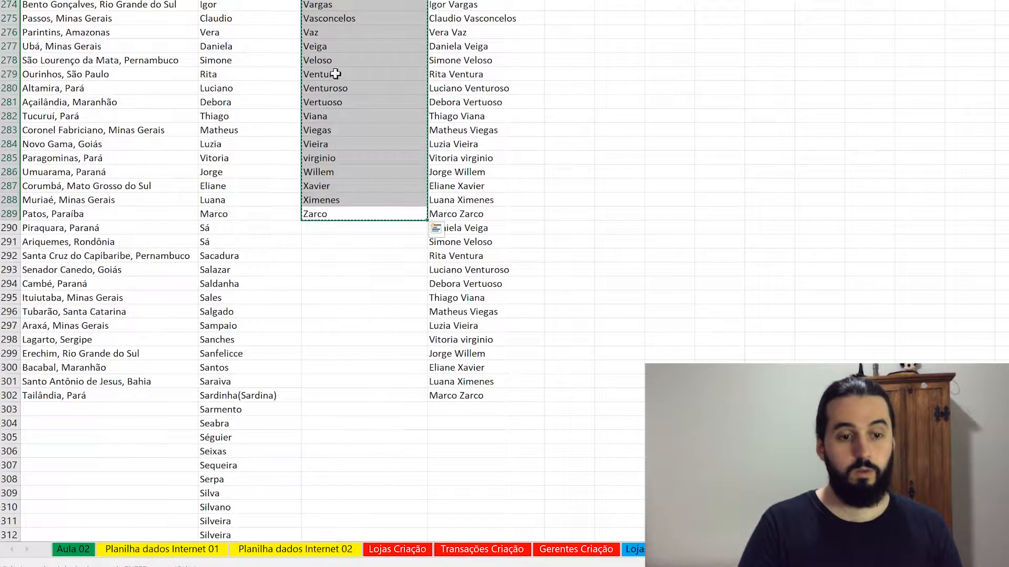
{"action": "left_click", "coordinate": [357, 234]}
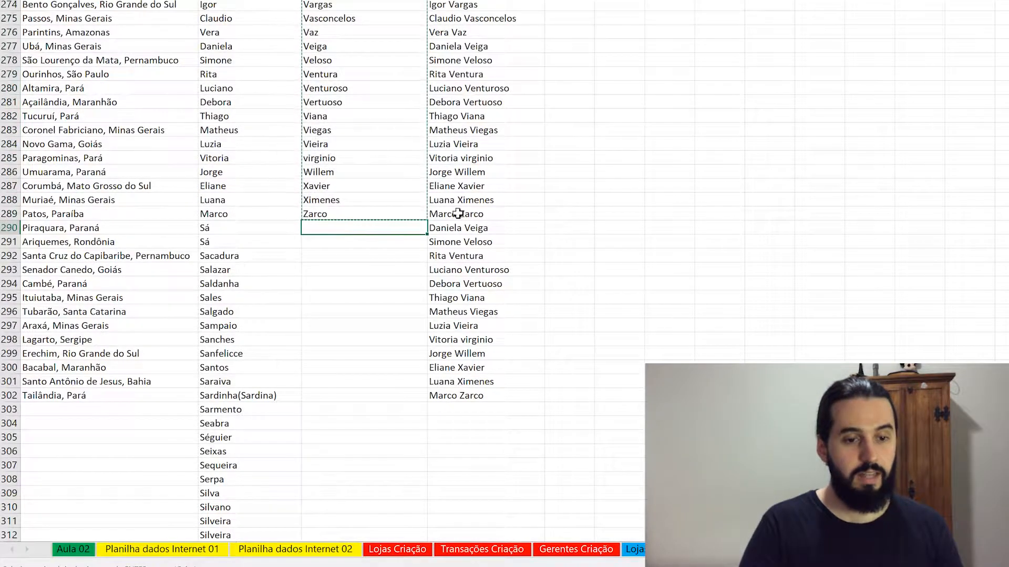
{"action": "key", "text": "ctrl+v"}
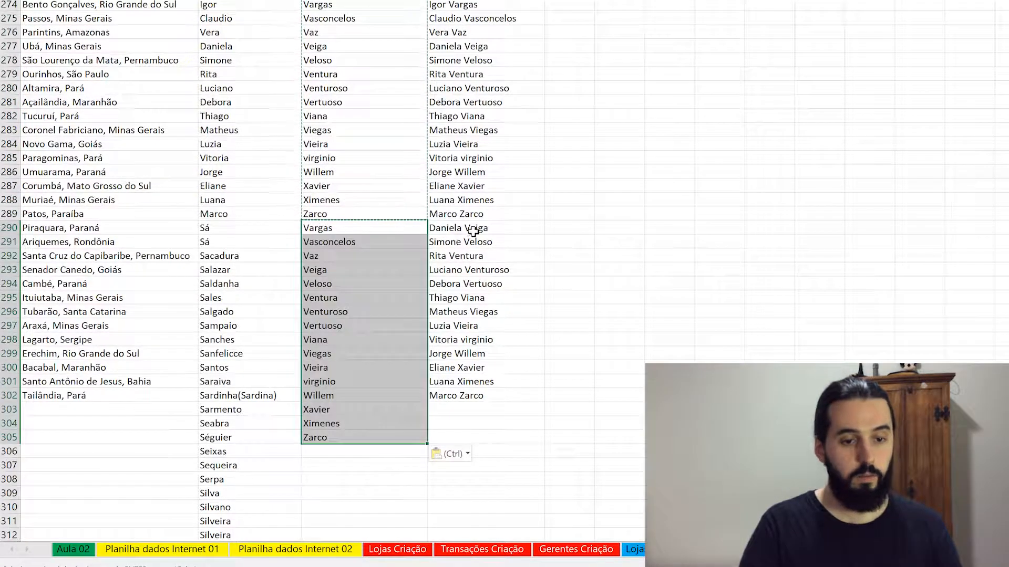
Clear the Gerente names in D290:D302 and the surplus Nome and Sobrenome entries below row 302, ending on cell D289
{"action": "left_click_drag", "start_coordinate": [473, 229], "coordinate": [546, 400]}
{"action": "key", "text": "Delete"}
{"action": "scroll", "coordinate": [477, 405], "scroll_direction": "down", "scroll_amount": 3}
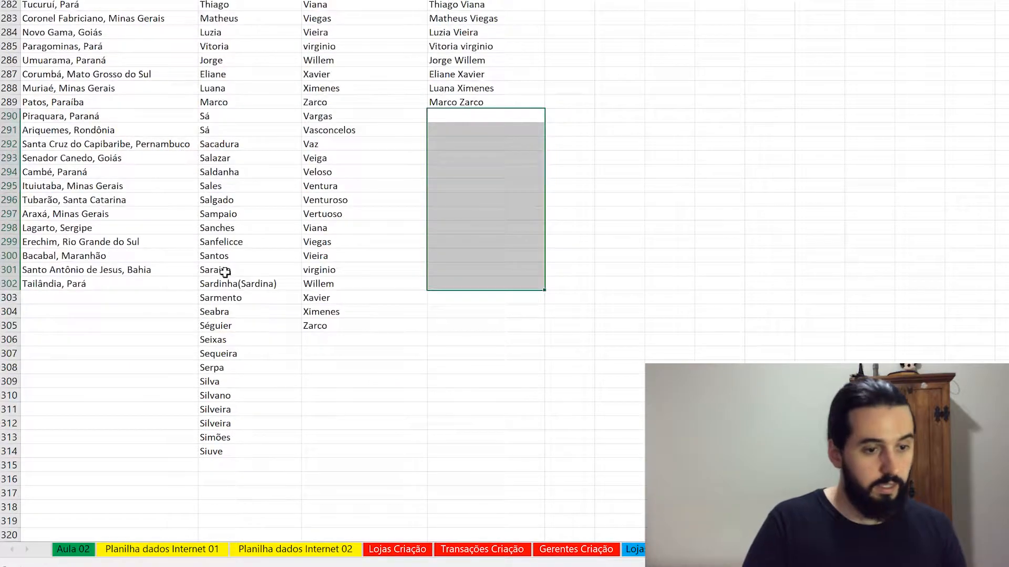
{"action": "left_click_drag", "start_coordinate": [221, 297], "coordinate": [331, 440]}
{"action": "key", "text": "Delete"}
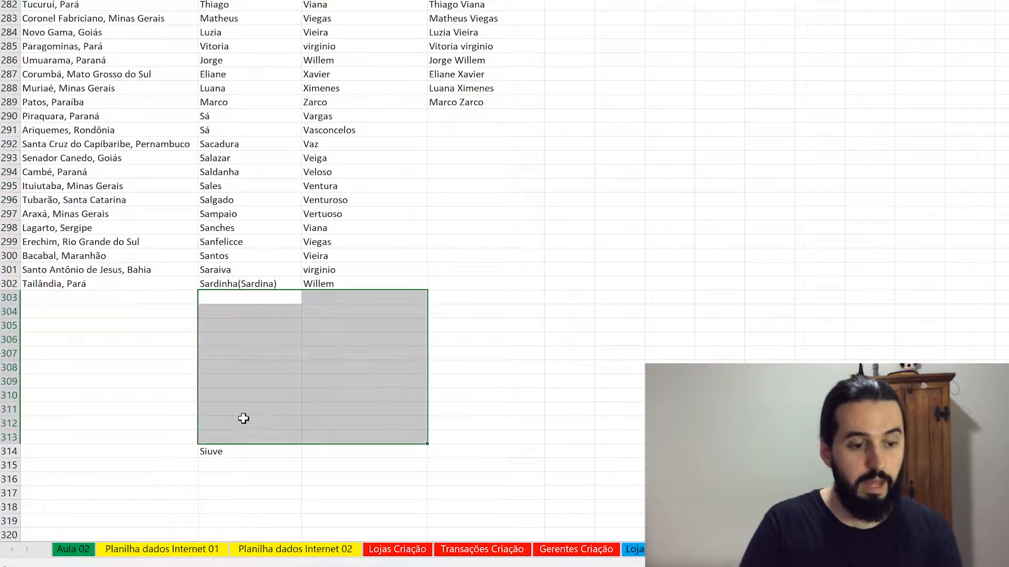
{"action": "left_click", "coordinate": [224, 453]}
{"action": "key", "text": "Delete"}
{"action": "left_click", "coordinate": [331, 325]}
{"action": "left_click", "coordinate": [358, 285]}
{"action": "scroll", "coordinate": [457, 297], "scroll_direction": "up", "scroll_amount": 4}
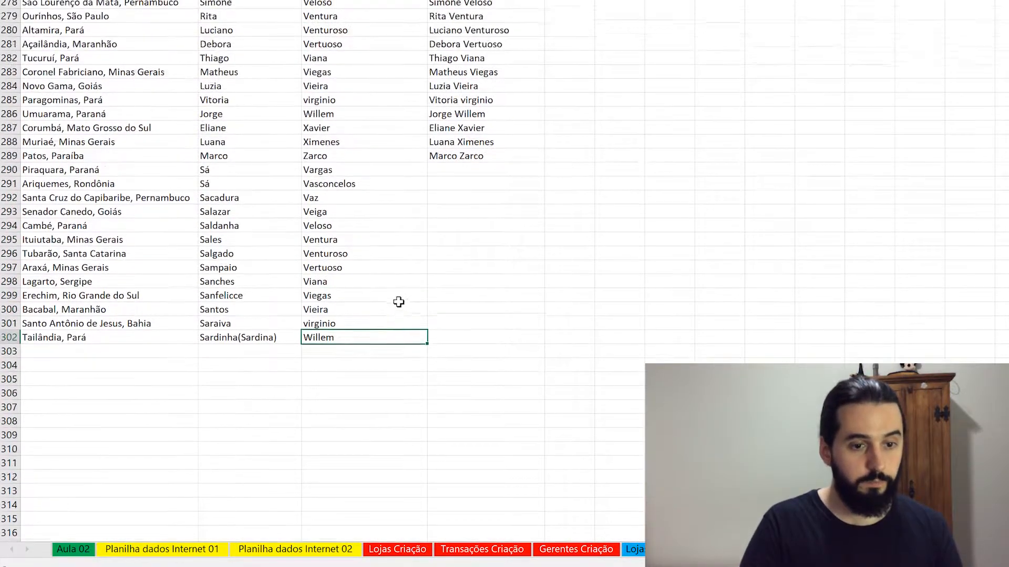
{"action": "left_click", "coordinate": [463, 268]}
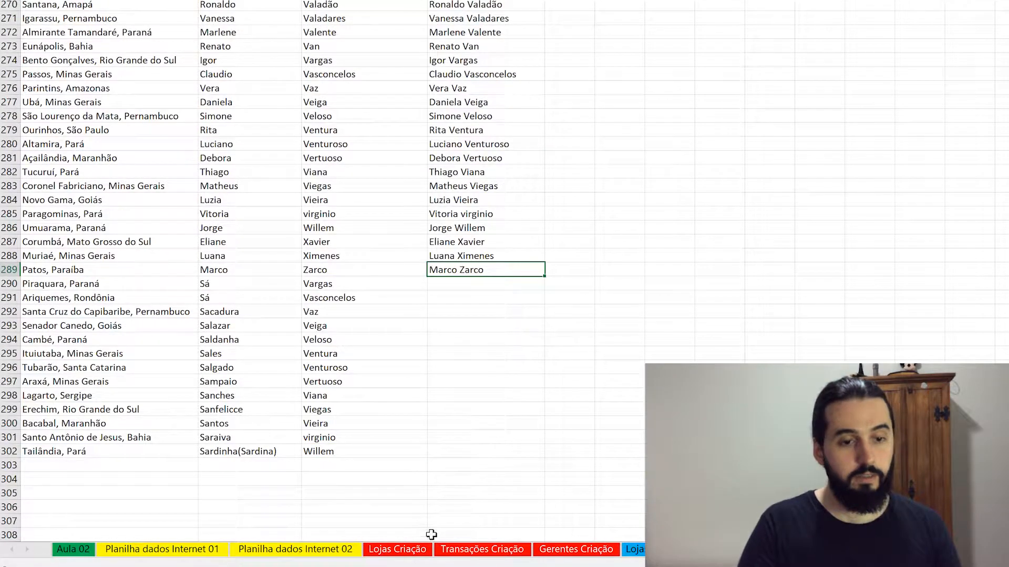
Start a CONCATENAR function in D290 and set B290 as its first text
{"action": "left_click", "coordinate": [468, 286]}
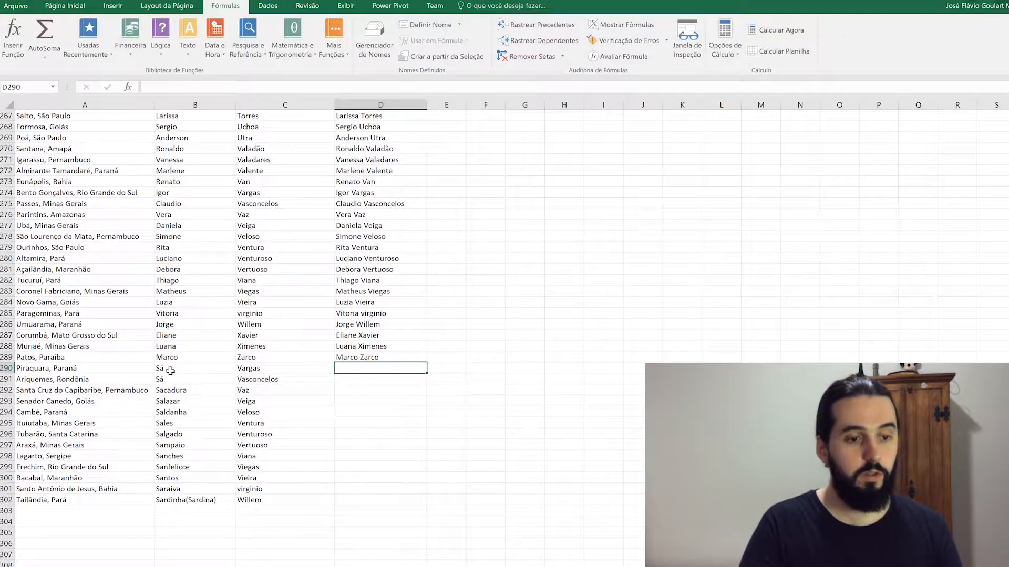
{"action": "left_click_drag", "start_coordinate": [171, 371], "coordinate": [173, 379]}
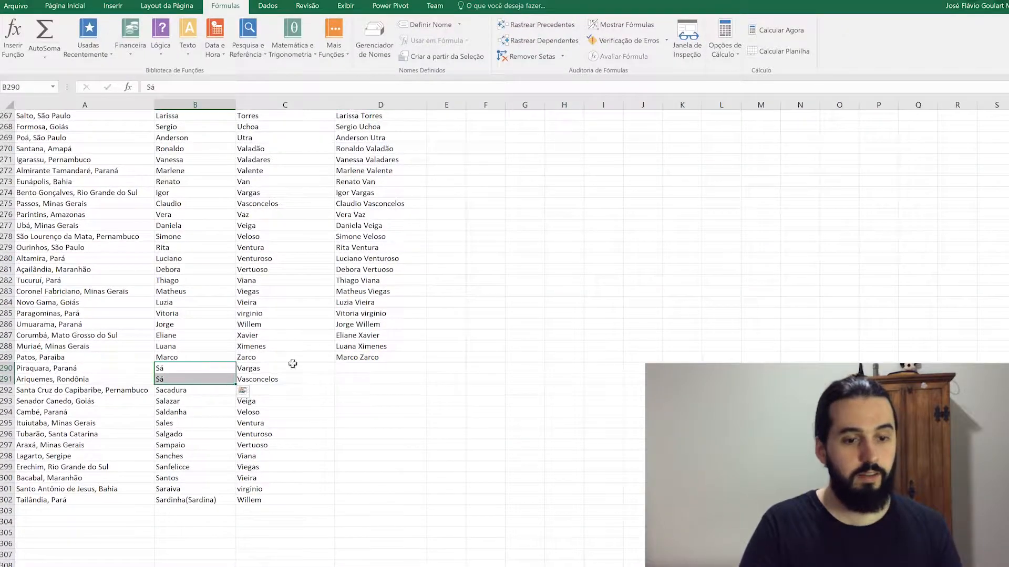
{"action": "left_click", "coordinate": [368, 367]}
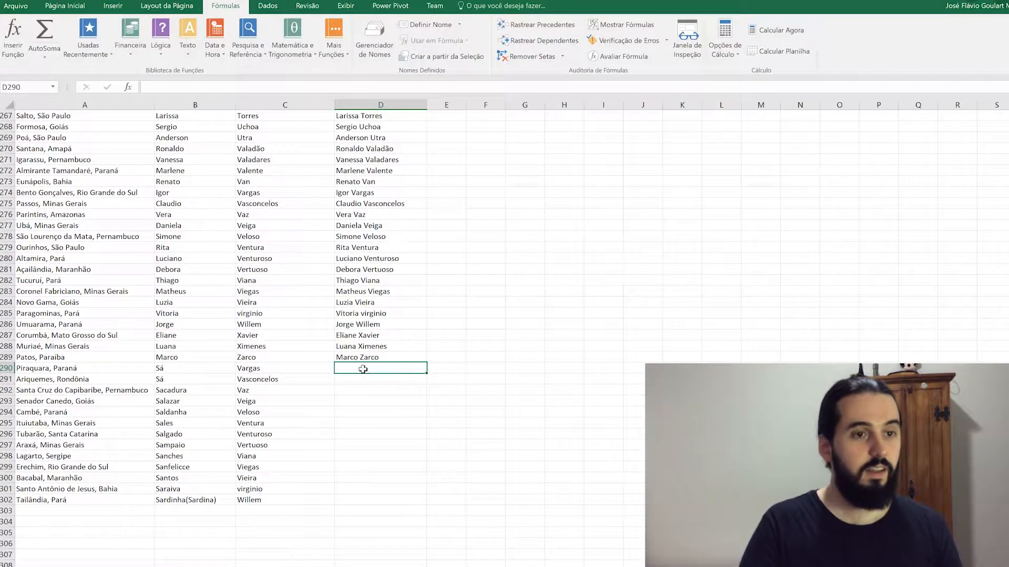
{"action": "left_click", "coordinate": [188, 42]}
{"action": "left_click", "coordinate": [210, 131]}
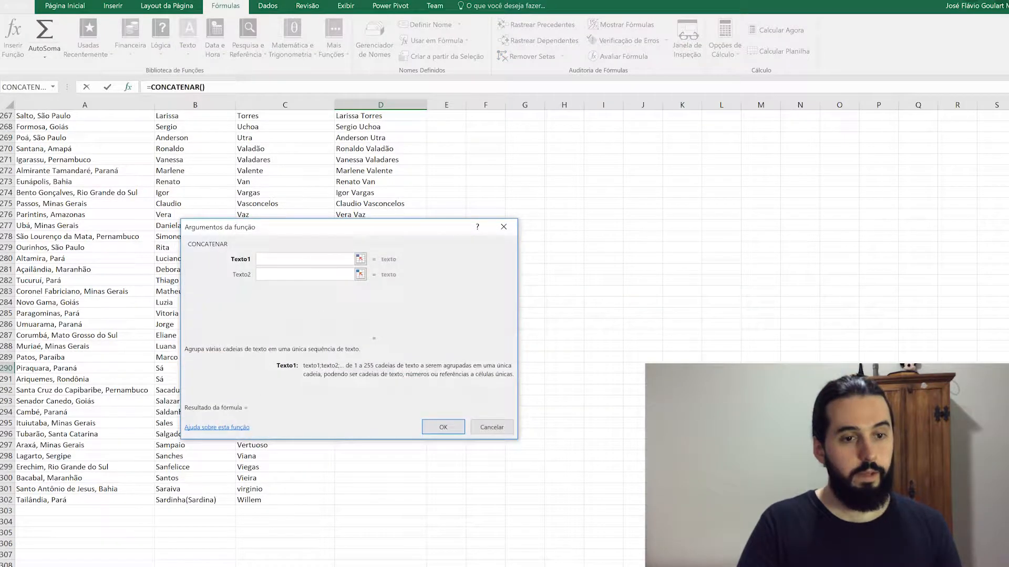
{"action": "left_click_drag", "start_coordinate": [316, 213], "coordinate": [525, 248]}
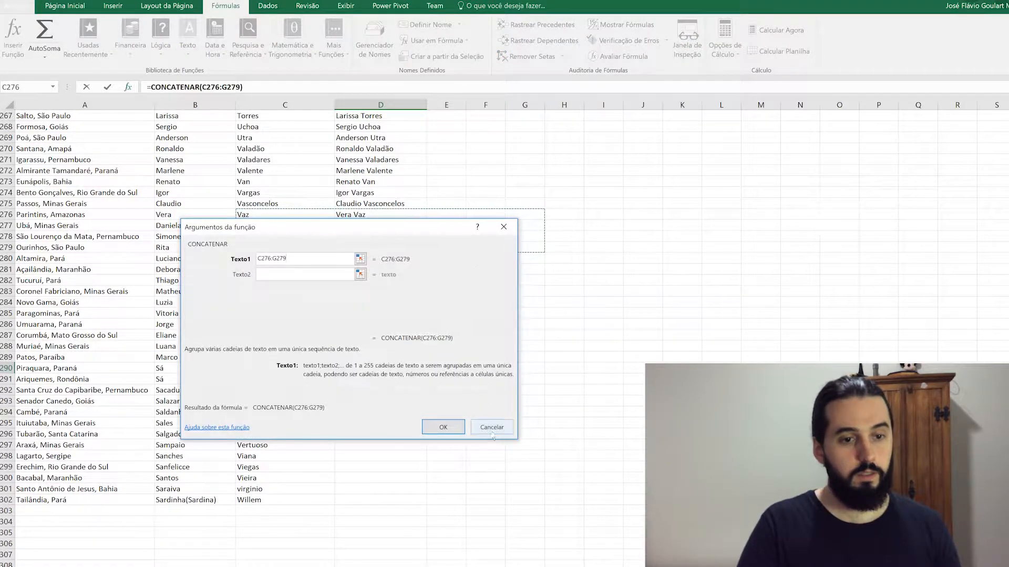
{"action": "left_click_drag", "start_coordinate": [339, 229], "coordinate": [644, 264]}
{"action": "left_click_drag", "start_coordinate": [610, 295], "coordinate": [447, 311]}
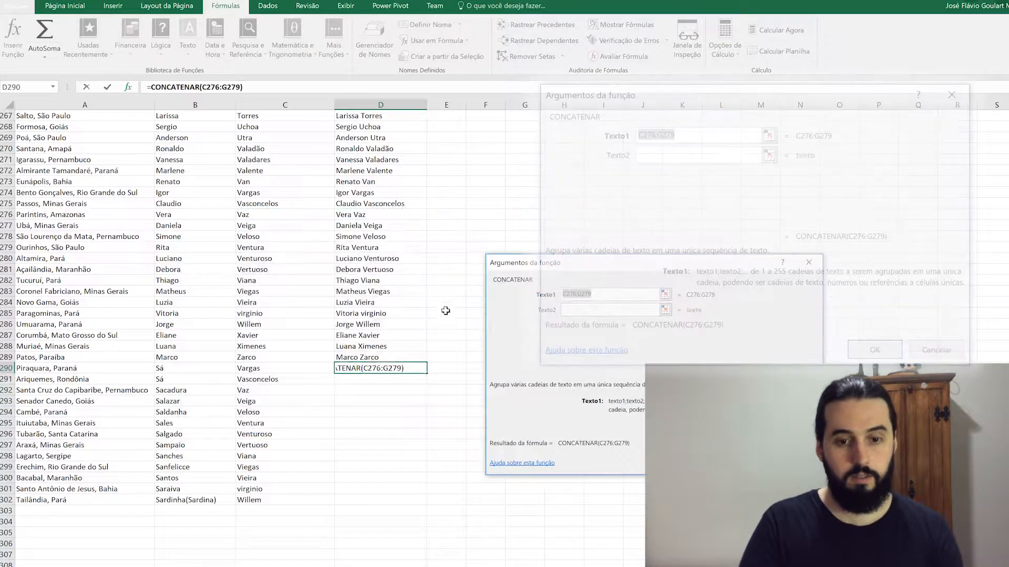
{"action": "key", "text": "Delete"}
{"action": "left_click", "coordinate": [203, 368]}
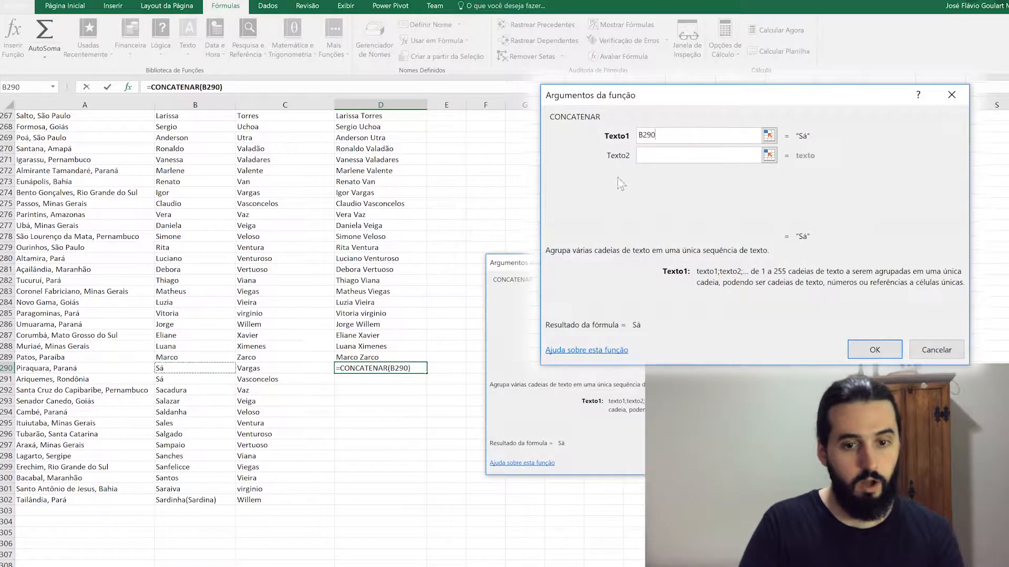
Add a comma, a space and C291 as the remaining CONCATENAR texts and confirm the formula
{"action": "key", "text": "Tab"}
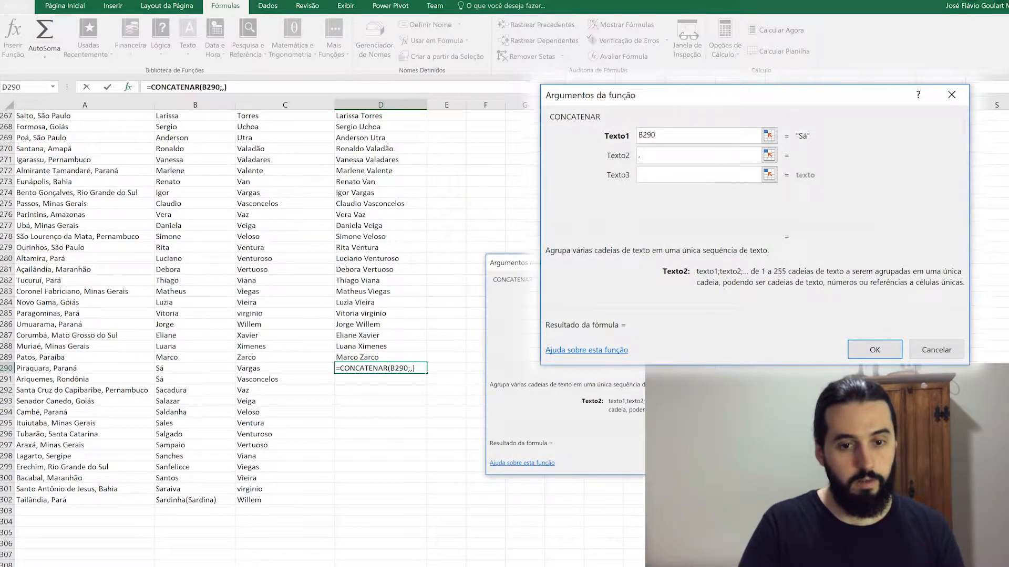
{"action": "key", "text": "Tab"}
{"action": "type", "text": "\" \""}
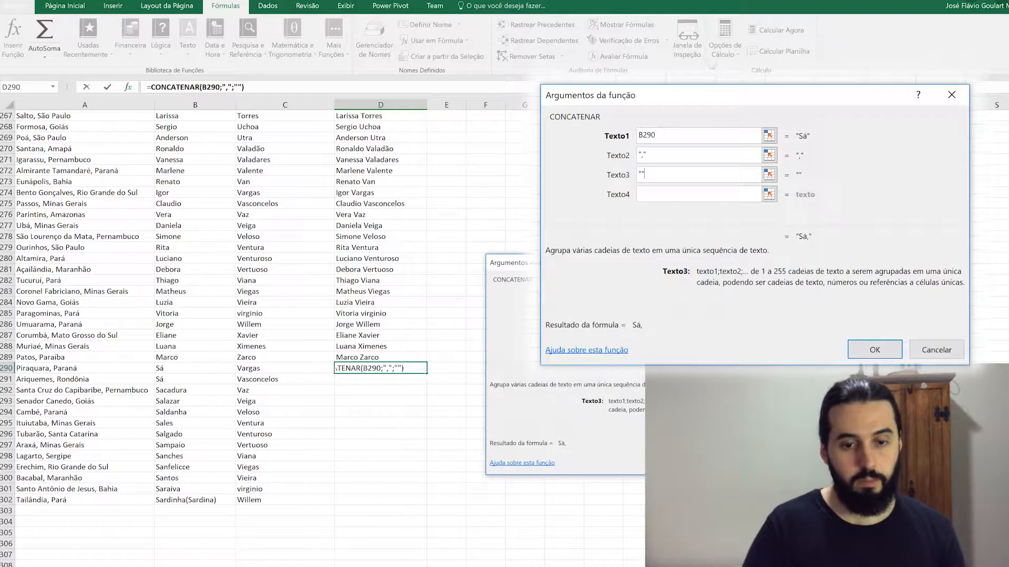
{"action": "key", "text": "Tab"}
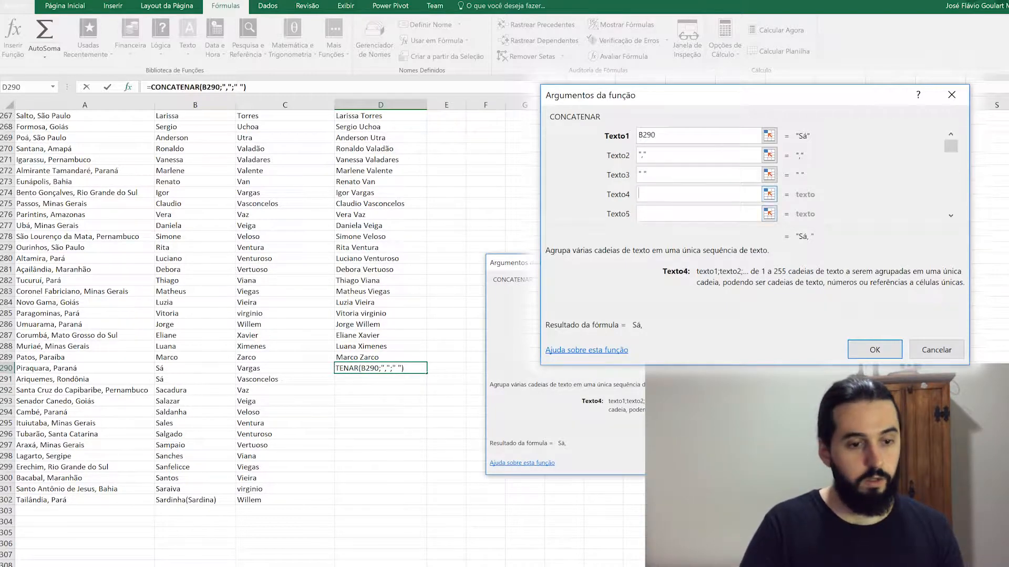
{"action": "left_click", "coordinate": [261, 383]}
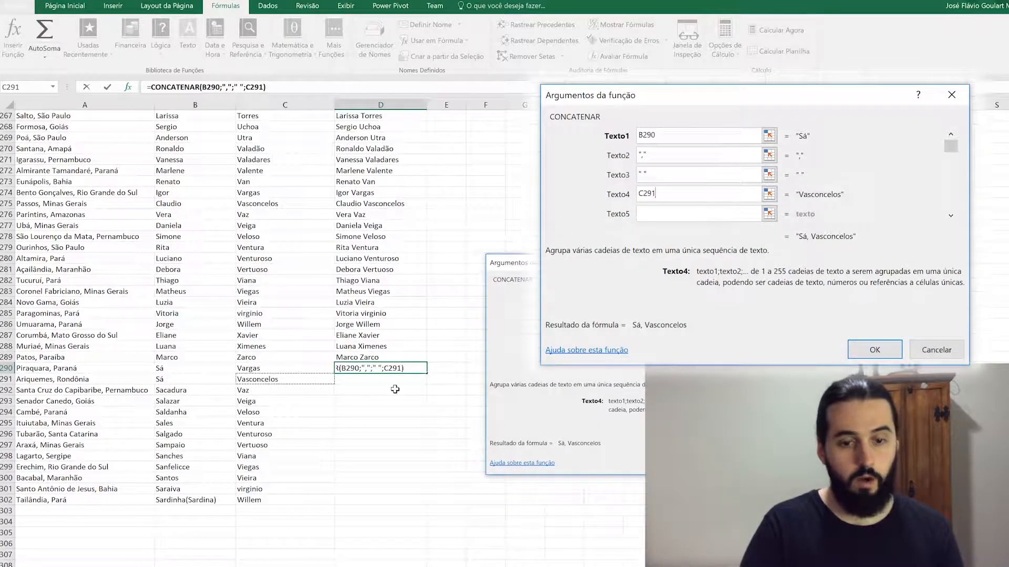
{"action": "left_click", "coordinate": [885, 349]}
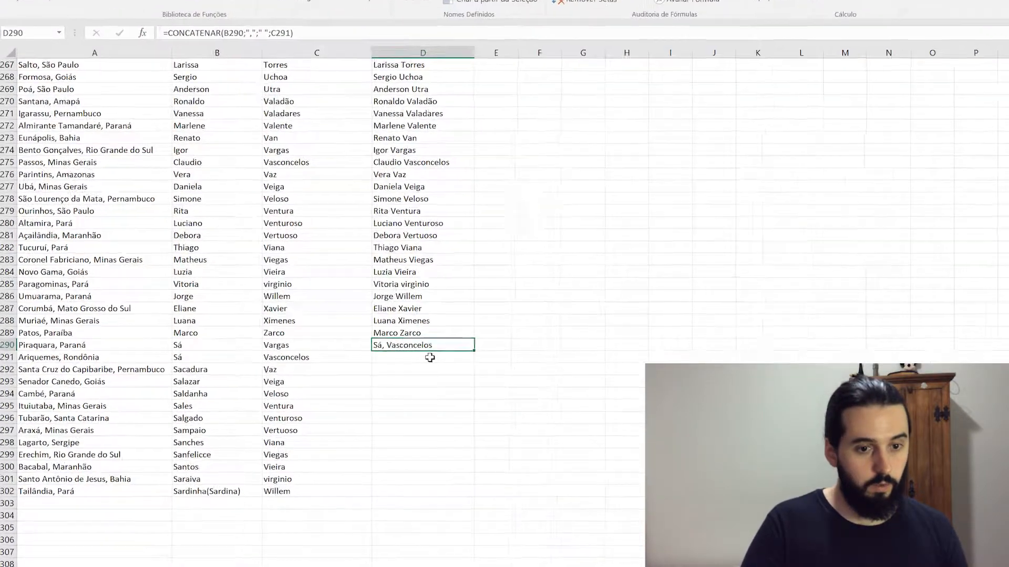
Remove the comma argument from the formula in D290, leaving =CONCATENAR(B290;" ";C291)
{"action": "double_click", "coordinate": [399, 345]}
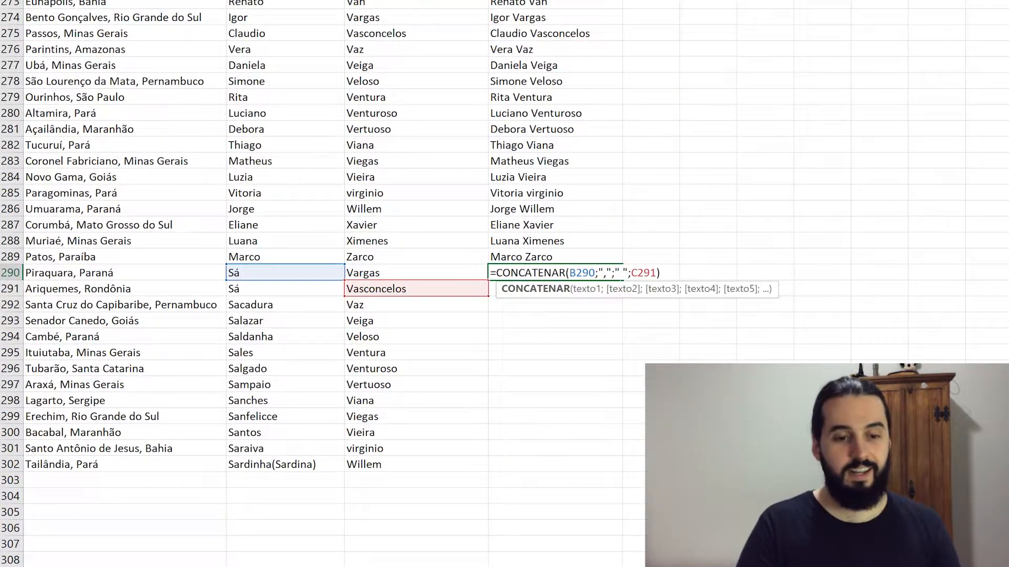
{"action": "left_click", "coordinate": [556, 256]}
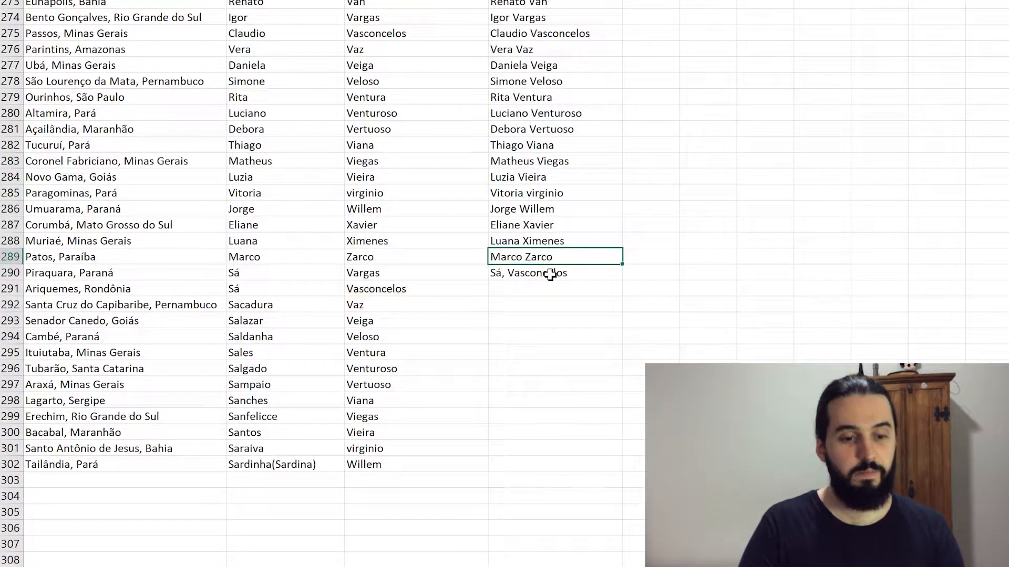
{"action": "left_click", "coordinate": [550, 274]}
{"action": "double_click", "coordinate": [550, 273]}
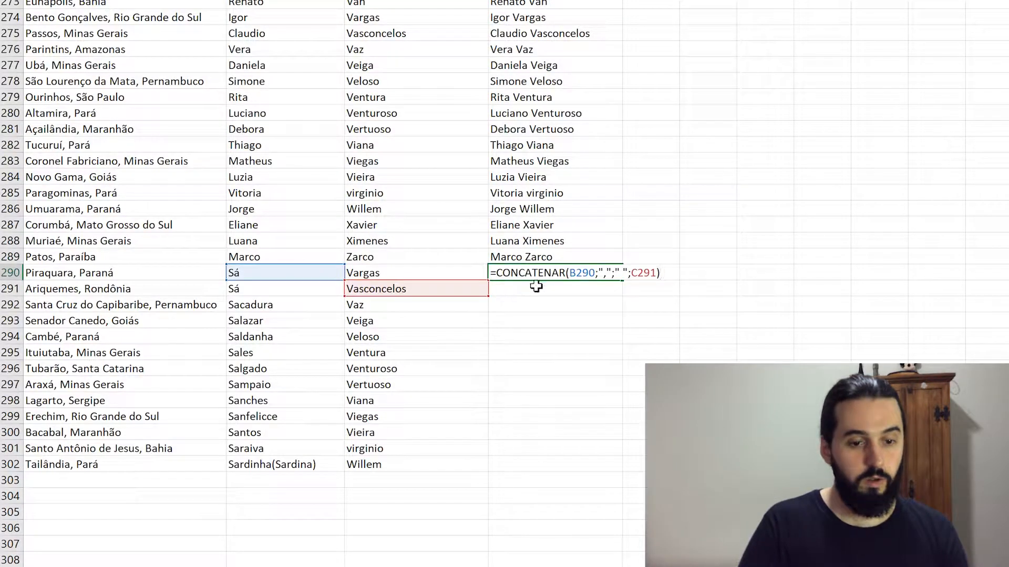
{"action": "left_click_drag", "start_coordinate": [598, 273], "coordinate": [613, 272]}
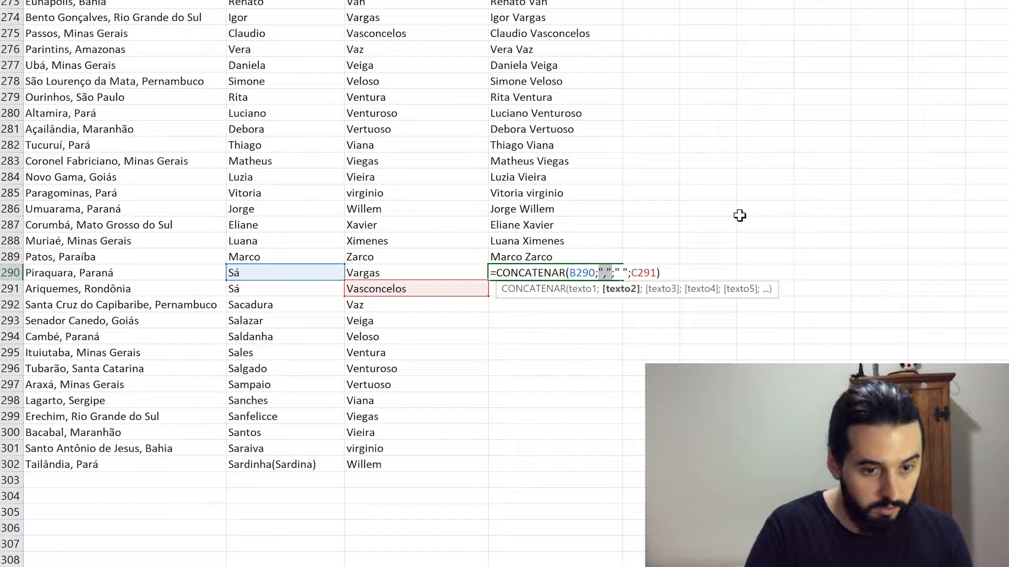
{"action": "key", "text": "Delete"}
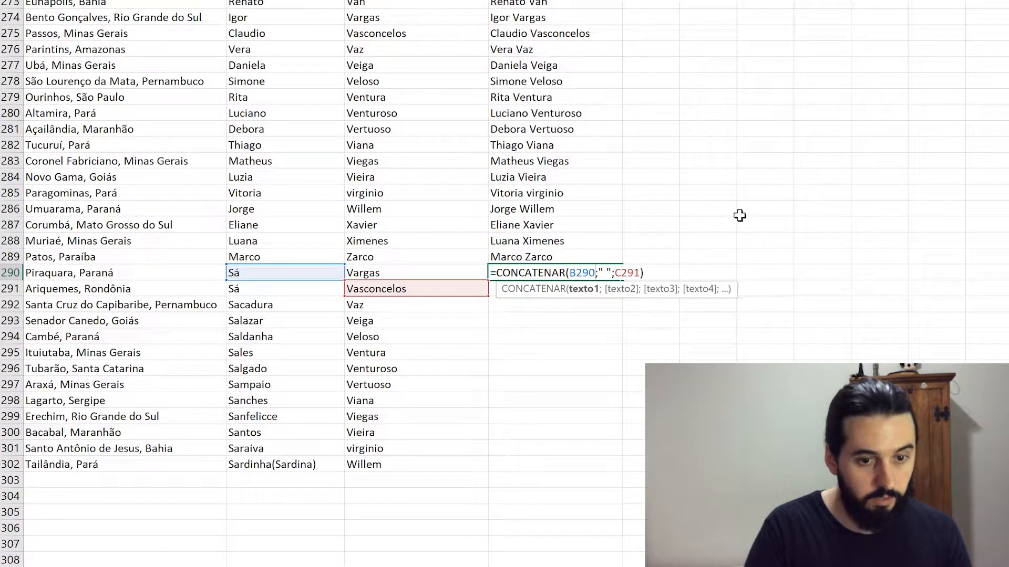
{"action": "key", "text": "Return"}
Copy the D290 formula down to D302 and replace the formulas in D290:D302 with their values
{"action": "left_click", "coordinate": [577, 277]}
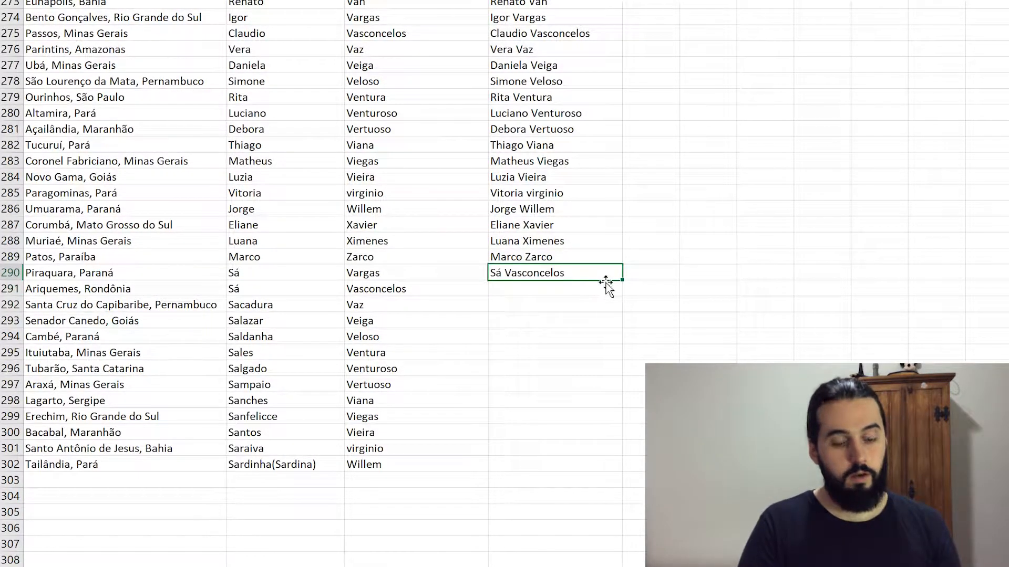
{"action": "left_click_drag", "start_coordinate": [591, 287], "coordinate": [583, 462]}
{"action": "left_click_drag", "start_coordinate": [581, 275], "coordinate": [593, 457]}
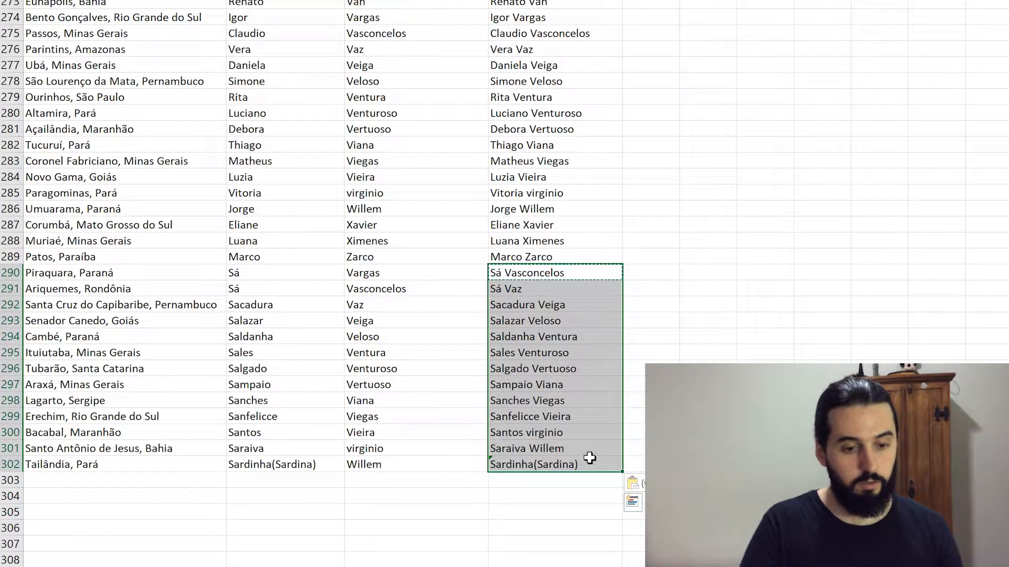
{"action": "key", "text": "ctrl+c"}
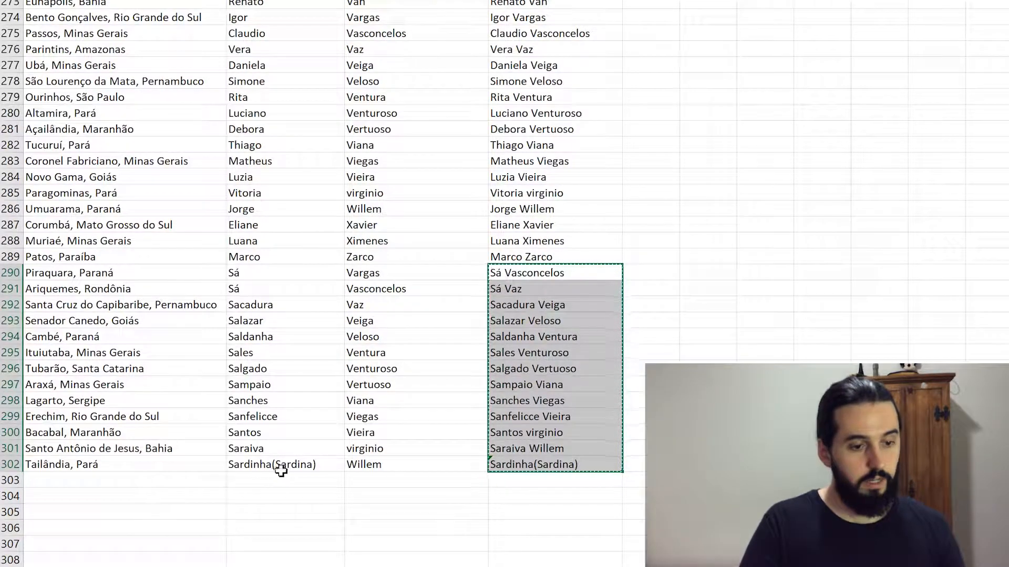
{"action": "right_click", "coordinate": [591, 270]}
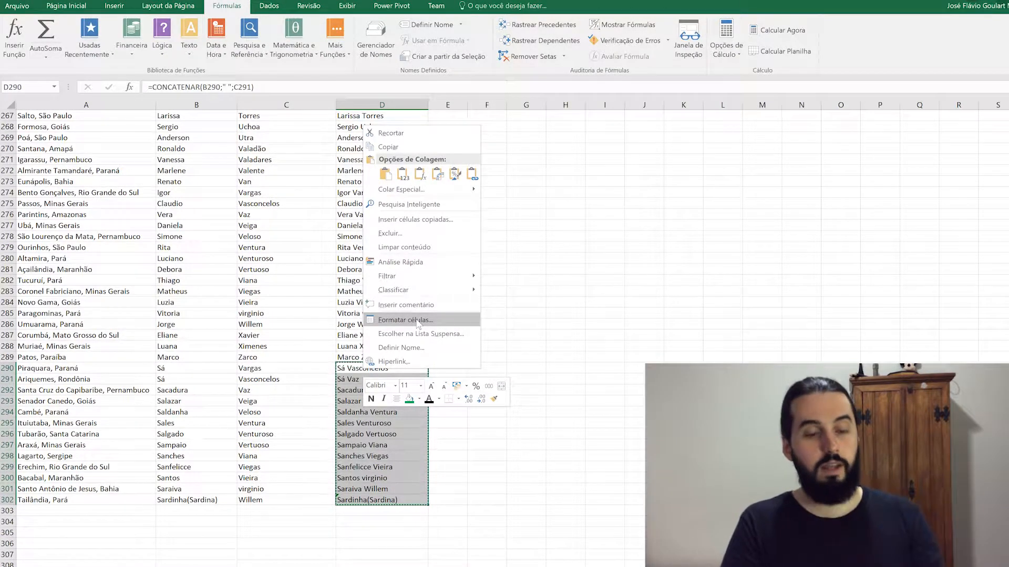
{"action": "left_click", "coordinate": [402, 174]}
Check that the Gerente cells in D290:D302 hold plain text instead of formulas
{"action": "left_click", "coordinate": [395, 455]}
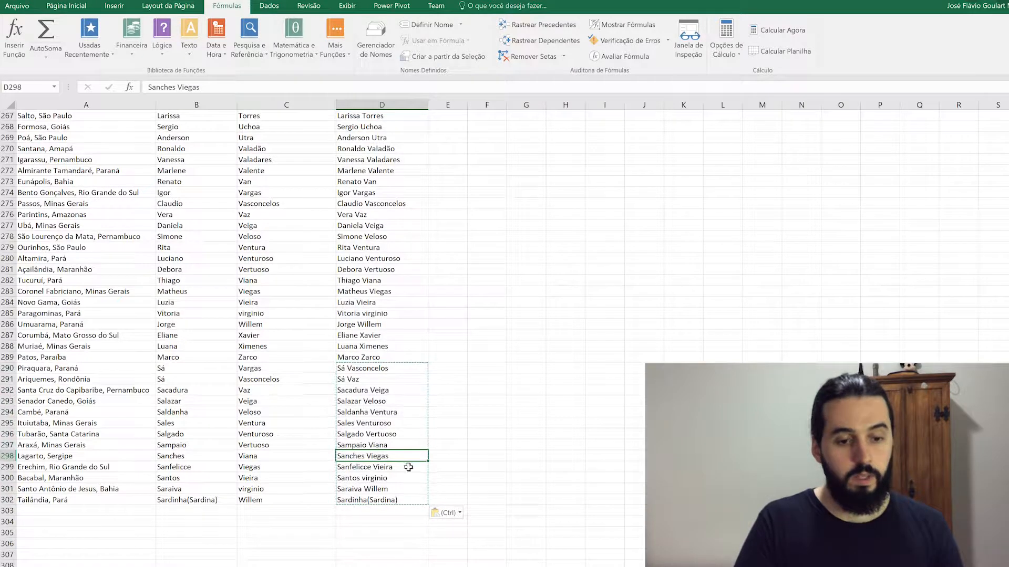
{"action": "left_click", "coordinate": [430, 344]}
{"action": "left_click", "coordinate": [387, 498]}
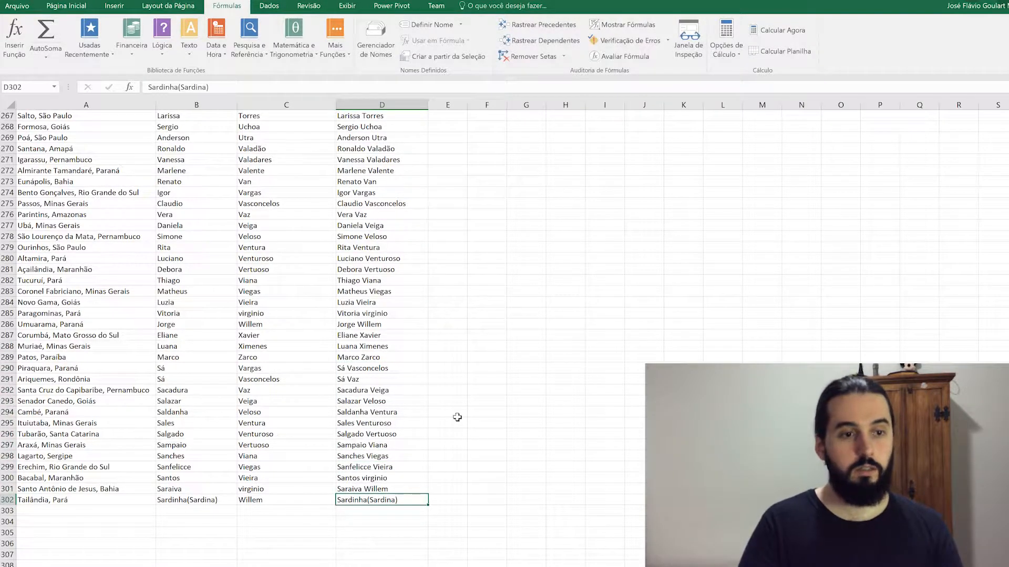
{"action": "left_click_drag", "start_coordinate": [376, 401], "coordinate": [373, 434]}
{"action": "left_click", "coordinate": [372, 445]}
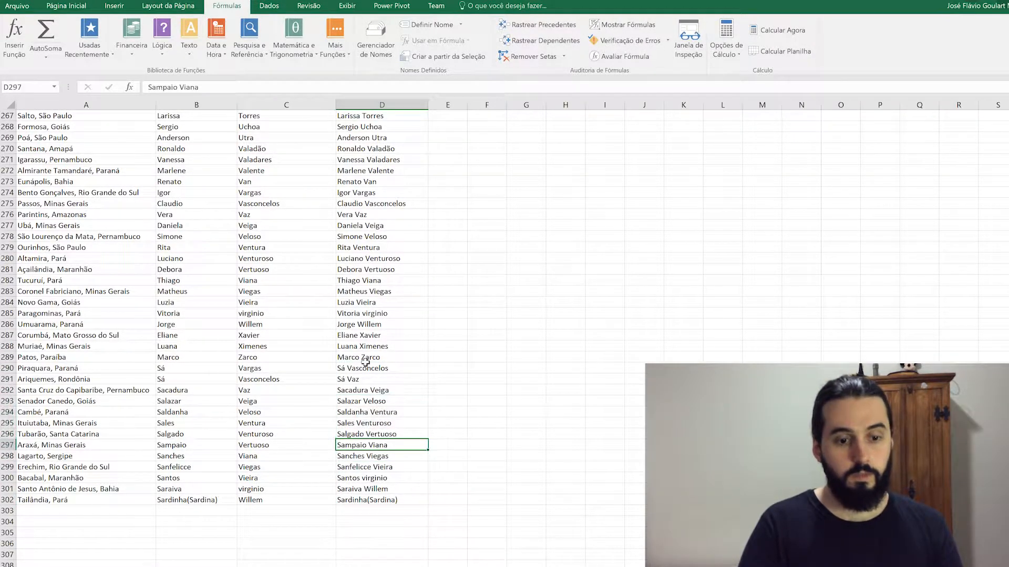
{"action": "left_click", "coordinate": [362, 359]}
{"action": "left_click", "coordinate": [355, 501]}
{"action": "left_click", "coordinate": [377, 478]}
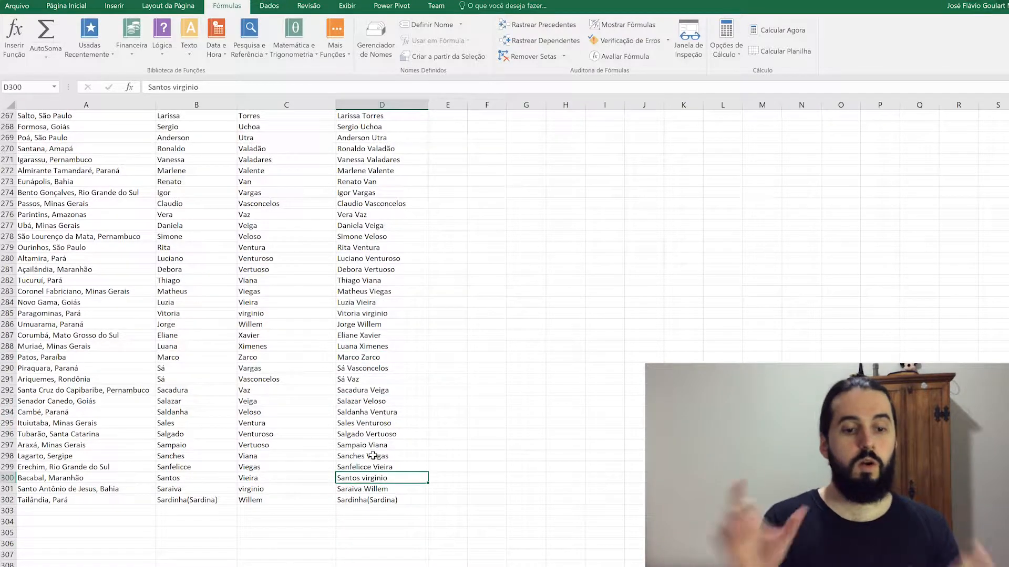
Return to the Gerente header in D1, switch to the Transações sheet and widen its Transações ID column
{"action": "key", "text": "ctrl+Up"}
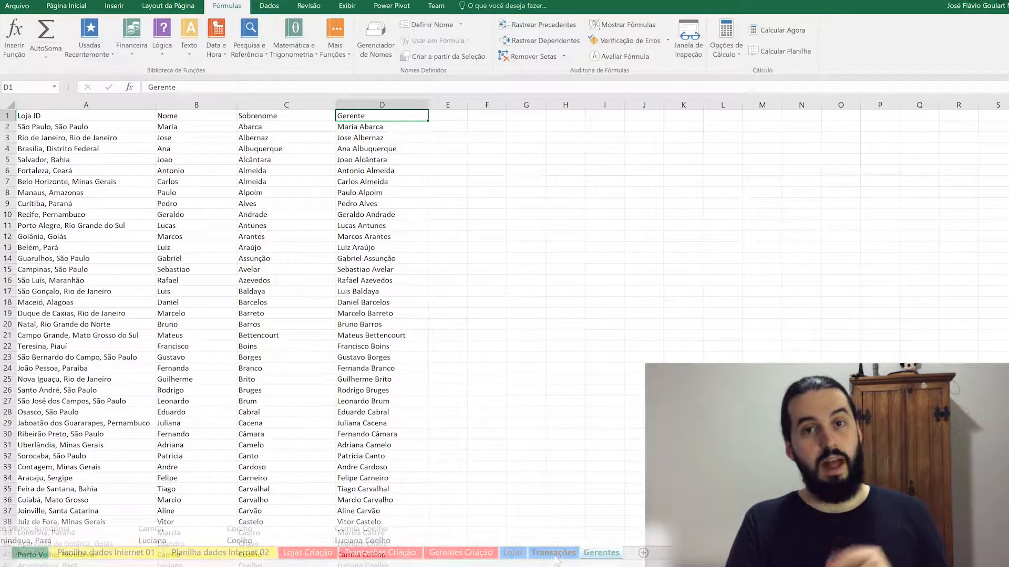
{"action": "left_click", "coordinate": [555, 559]}
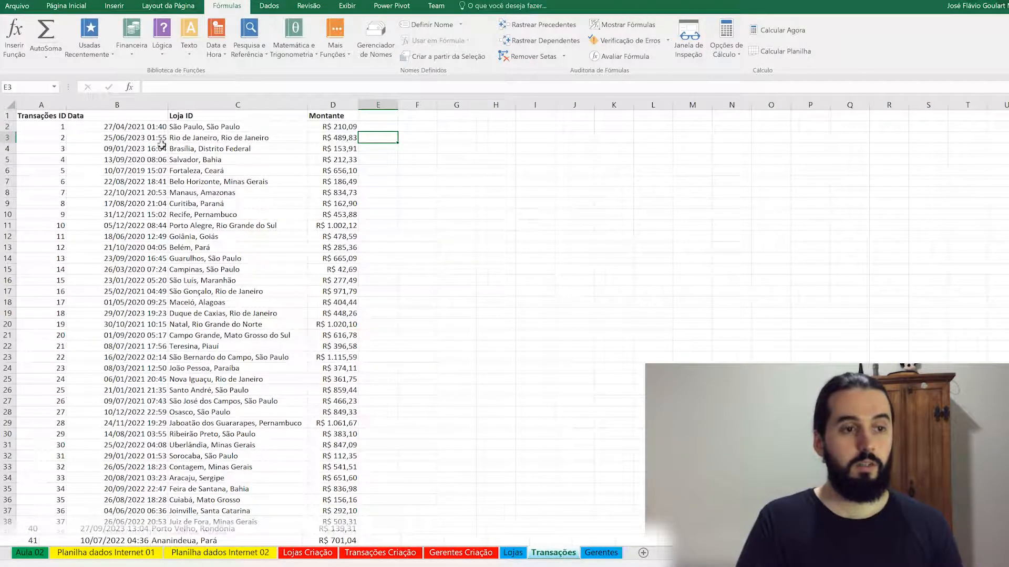
{"action": "left_click_drag", "start_coordinate": [69, 102], "coordinate": [91, 102]}
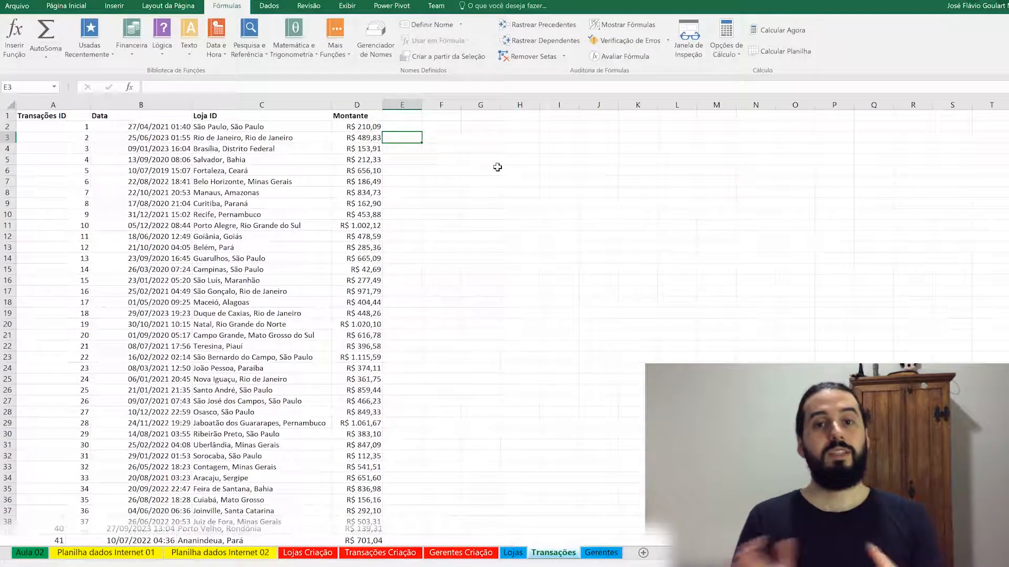
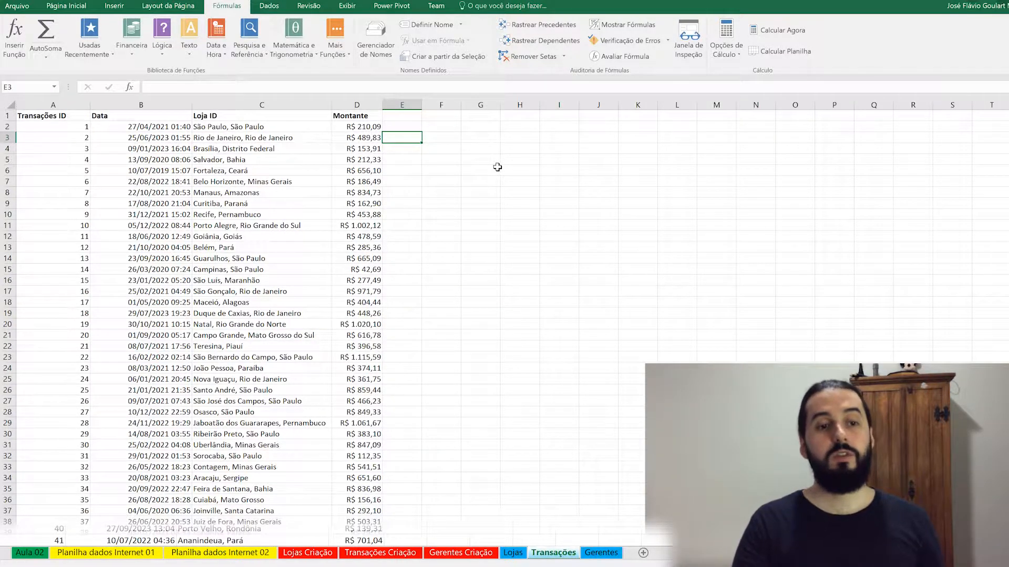
Examine the Transações records, looking at each transaction's ID, date, Loja ID and Montante
{"action": "left_click", "coordinate": [231, 292]}
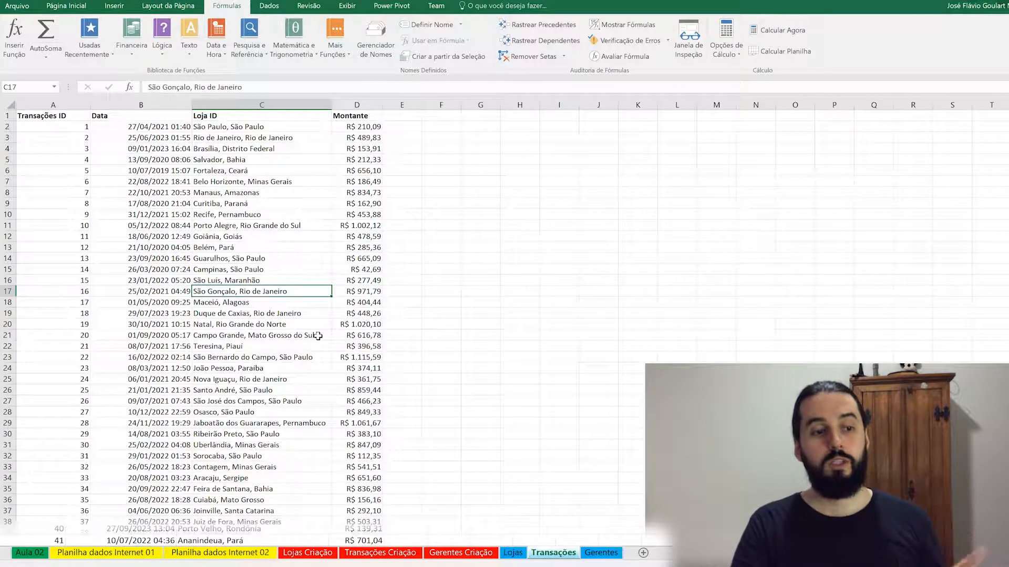
{"action": "left_click_drag", "start_coordinate": [80, 335], "coordinate": [294, 337]}
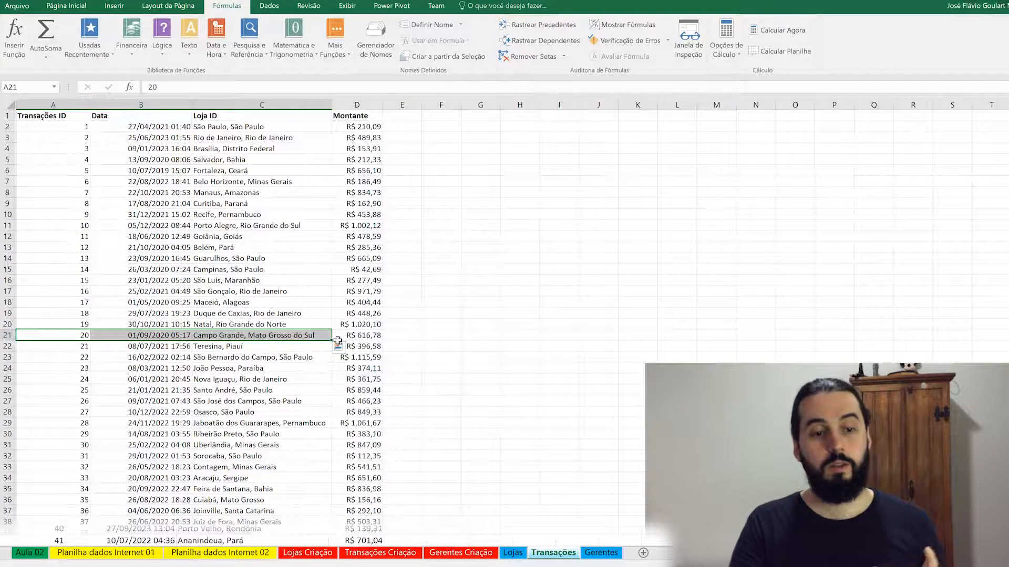
{"action": "left_click", "coordinate": [363, 340]}
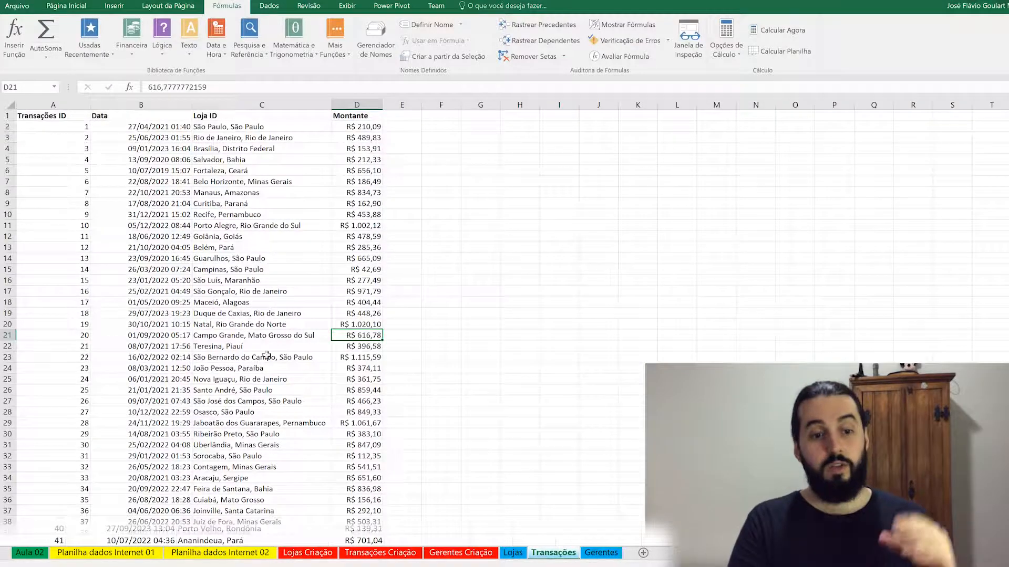
{"action": "scroll", "coordinate": [322, 389], "scroll_direction": "down", "scroll_amount": 13}
{"action": "scroll", "coordinate": [322, 393], "scroll_direction": "up", "scroll_amount": 7}
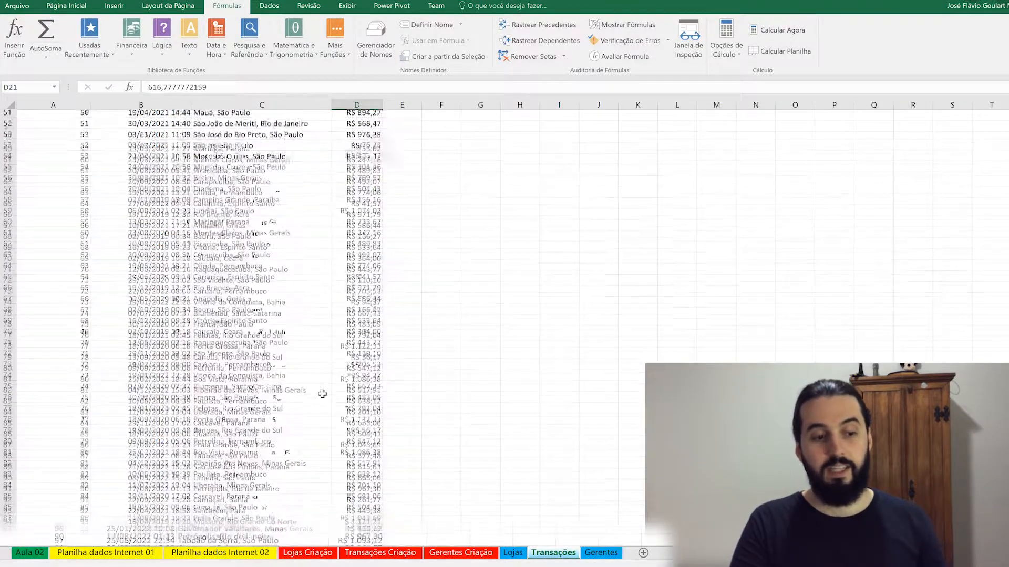
{"action": "scroll", "coordinate": [317, 381], "scroll_direction": "up", "scroll_amount": 7}
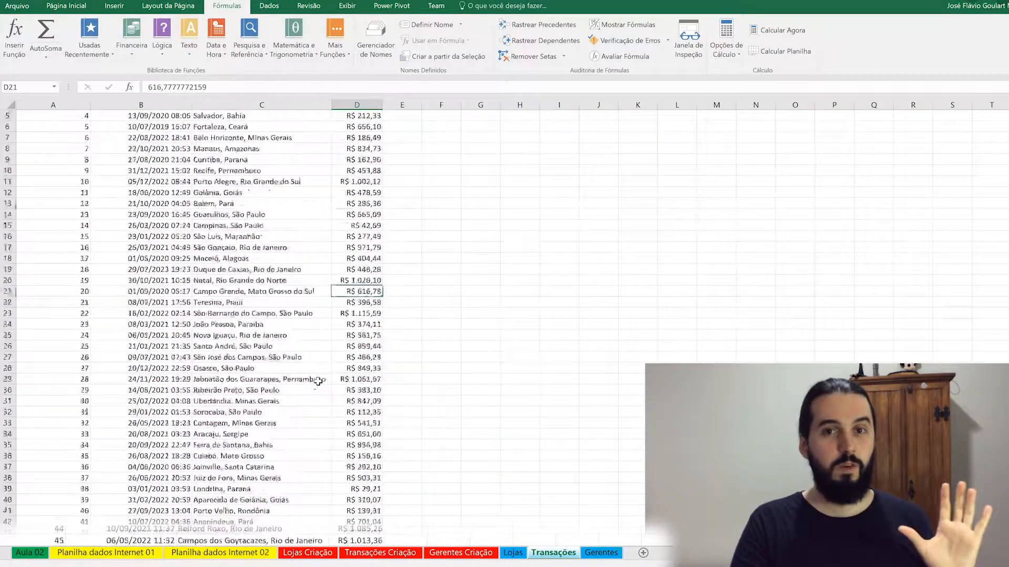
{"action": "scroll", "coordinate": [315, 391], "scroll_direction": "down", "scroll_amount": 7}
{"action": "scroll", "coordinate": [314, 395], "scroll_direction": "down", "scroll_amount": 19}
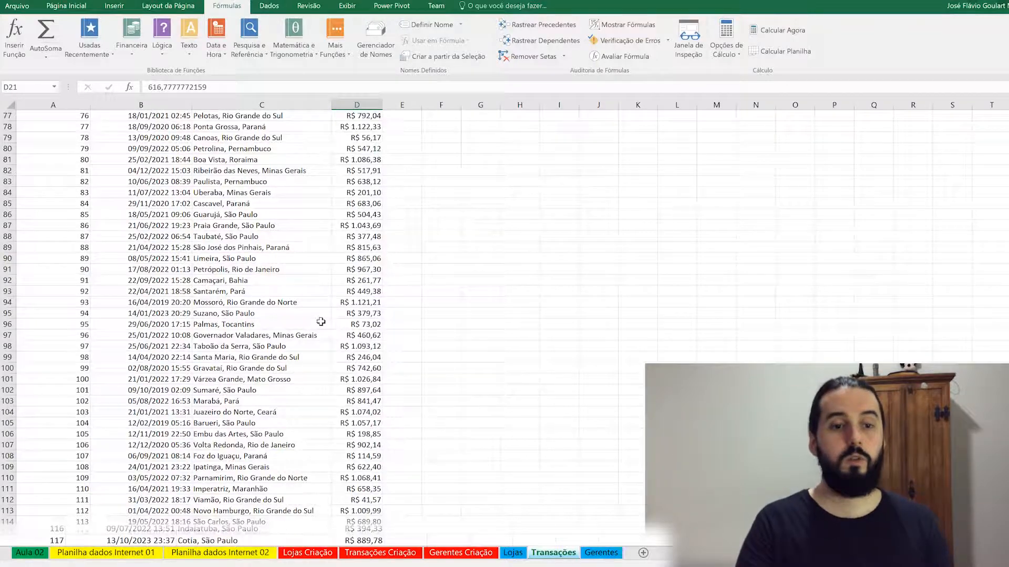
Return to the Loja ID header in Transações and examine the Loja ID, Data and Montante values from row 2 down
{"action": "left_click", "coordinate": [311, 317]}
{"action": "key", "text": "ctrl+Up"}
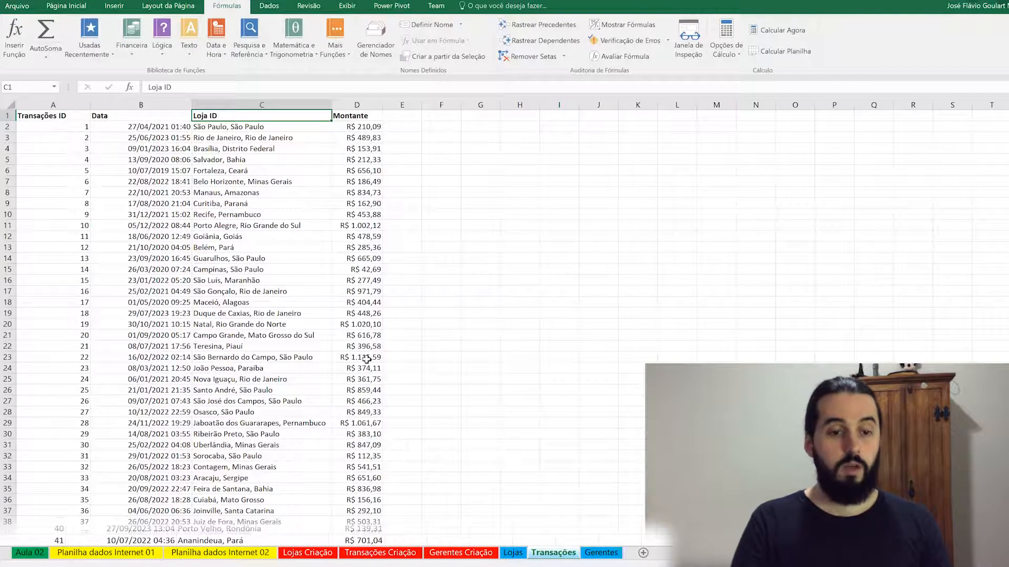
{"action": "left_click_drag", "start_coordinate": [371, 366], "coordinate": [360, 125]}
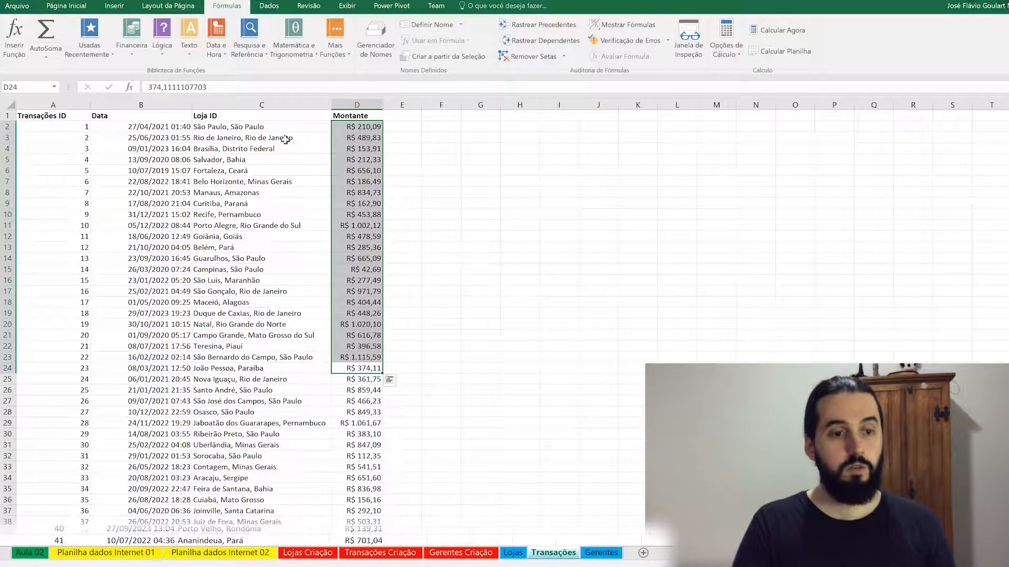
{"action": "left_click", "coordinate": [227, 118]}
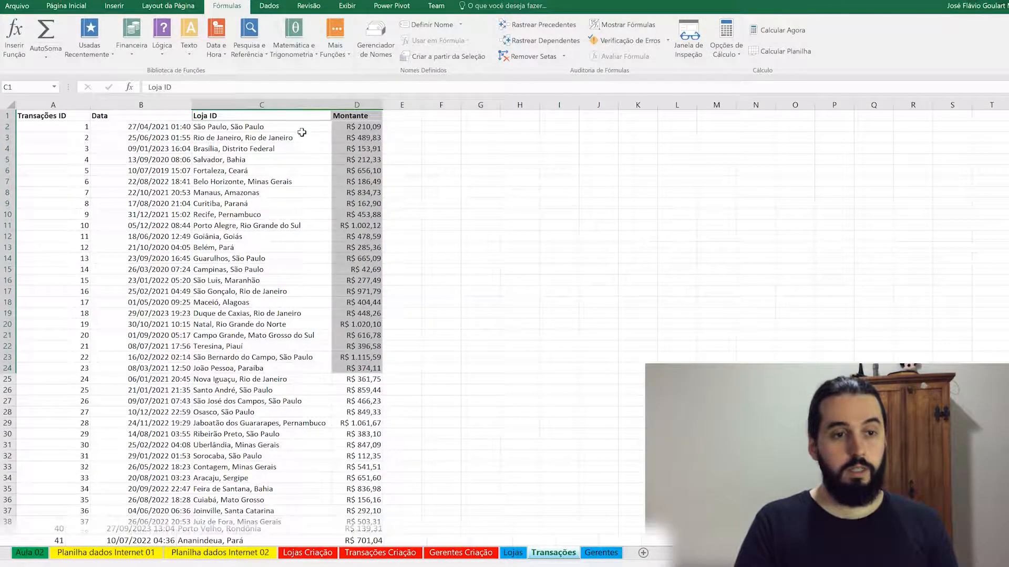
{"action": "left_click_drag", "start_coordinate": [302, 132], "coordinate": [296, 364]}
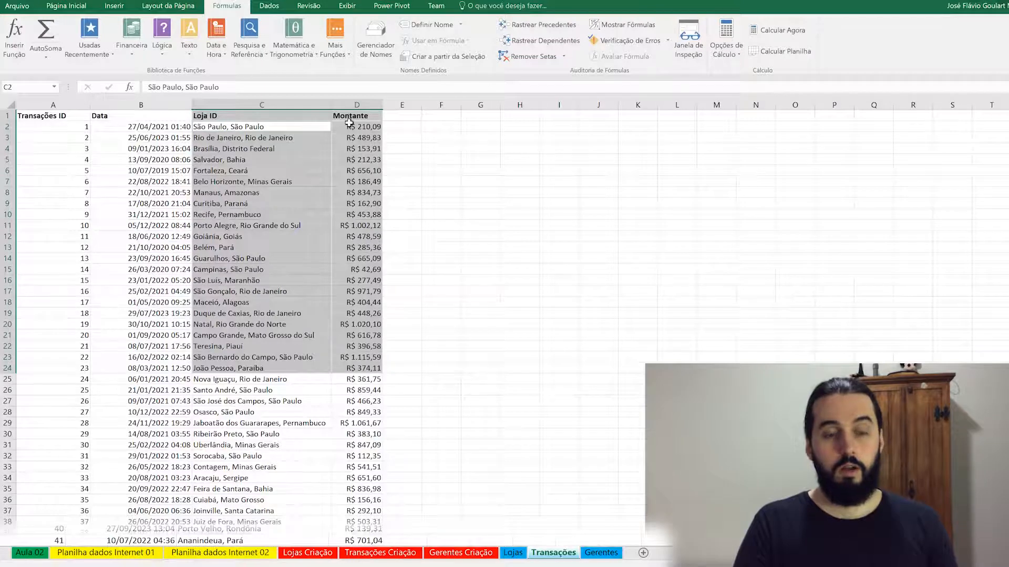
{"action": "left_click", "coordinate": [431, 262]}
{"action": "left_click_drag", "start_coordinate": [364, 369], "coordinate": [267, 368]}
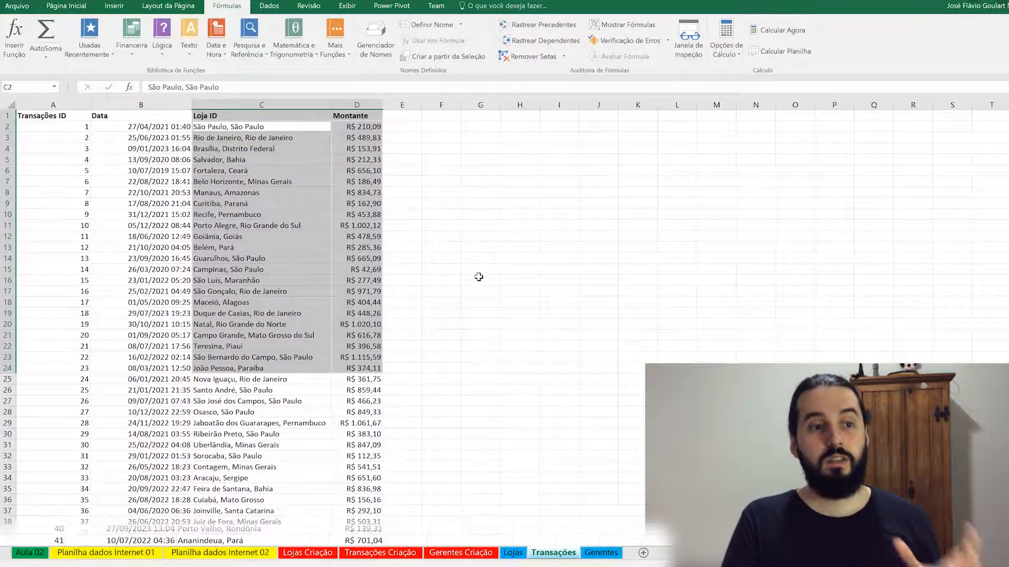
{"action": "left_click", "coordinate": [156, 127]}
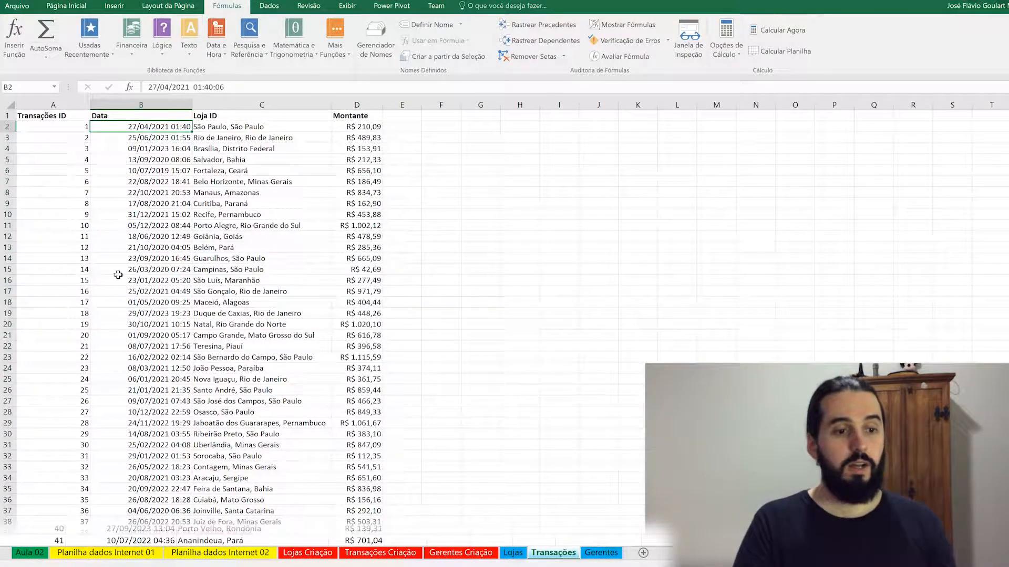
{"action": "left_click_drag", "start_coordinate": [144, 127], "coordinate": [142, 423]}
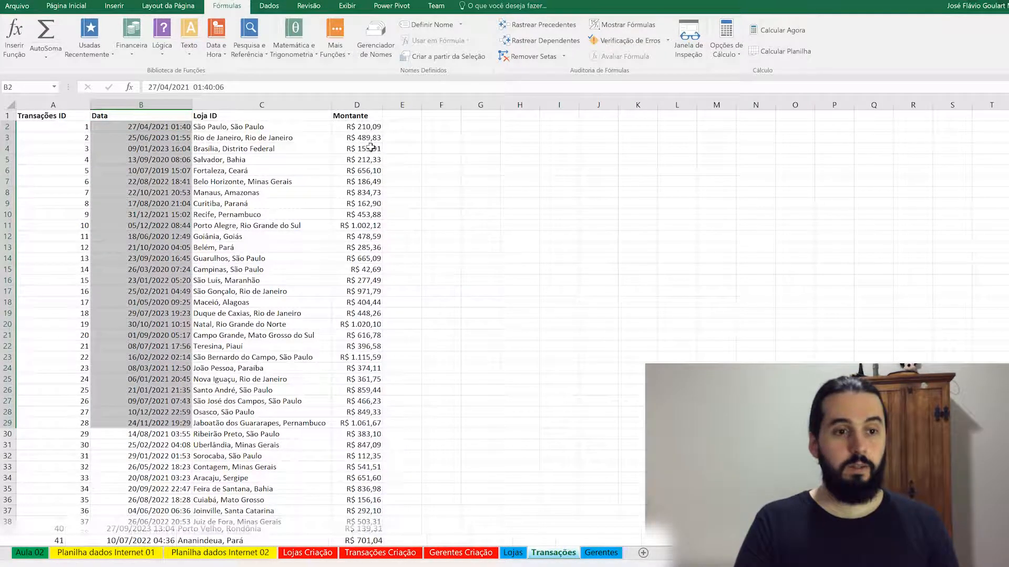
{"action": "left_click_drag", "start_coordinate": [360, 128], "coordinate": [363, 429]}
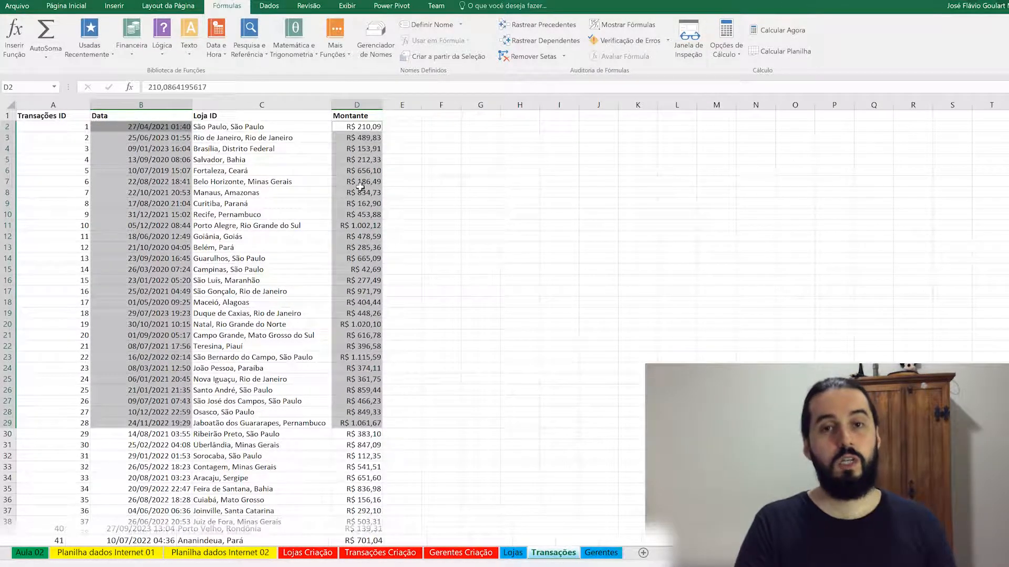
Insert a 2D clustered column chart of Montante by Loja ID from the range C1:D28
{"action": "left_click_drag", "start_coordinate": [362, 117], "coordinate": [277, 416]}
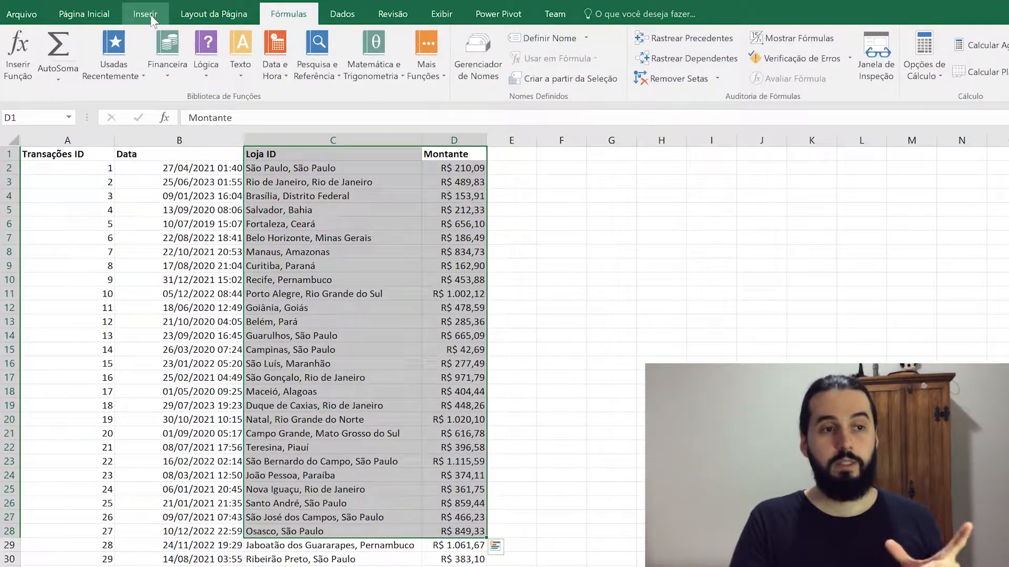
{"action": "left_click", "coordinate": [147, 16]}
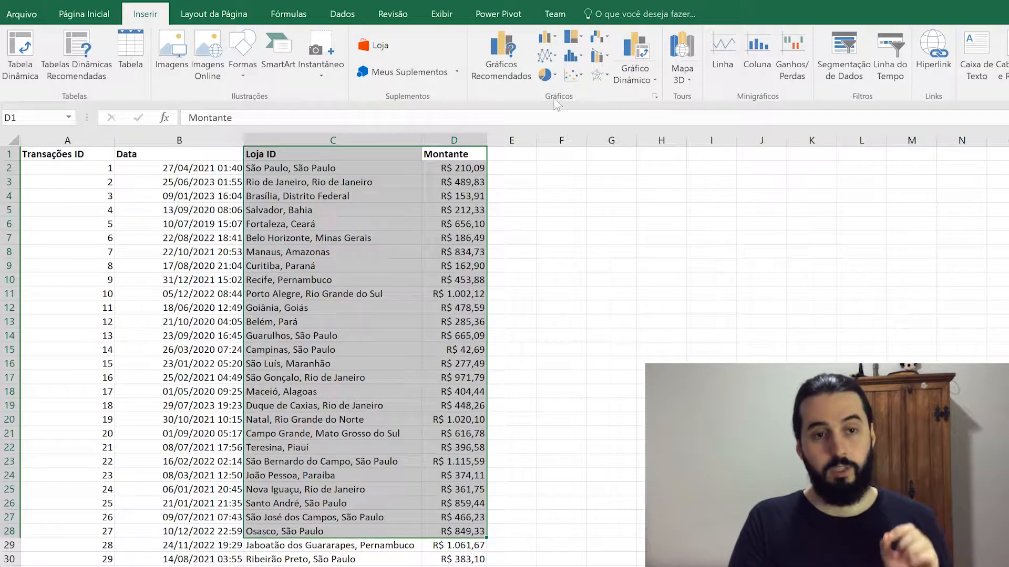
{"action": "left_click", "coordinate": [549, 40]}
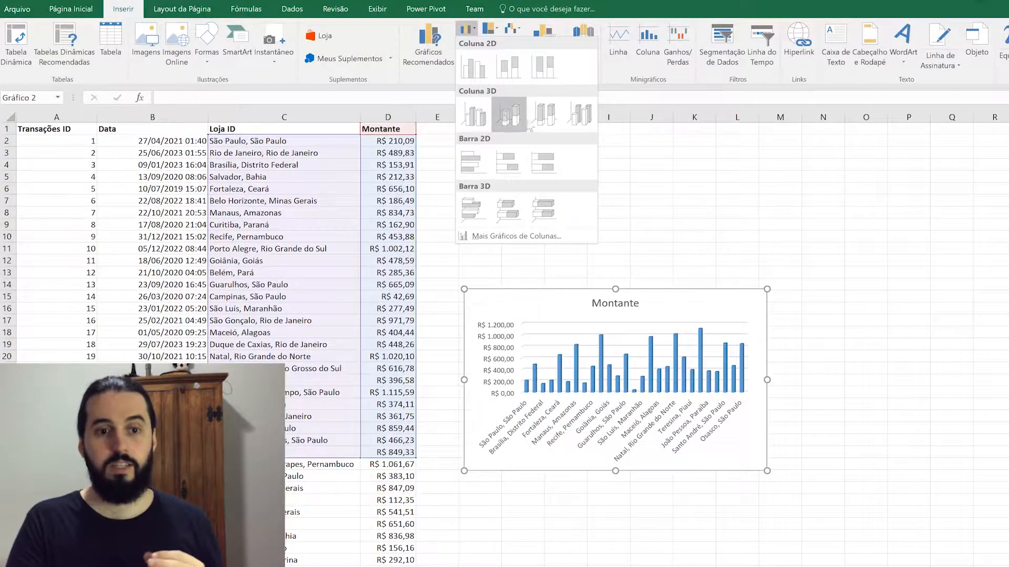
{"action": "left_click", "coordinate": [435, 80]}
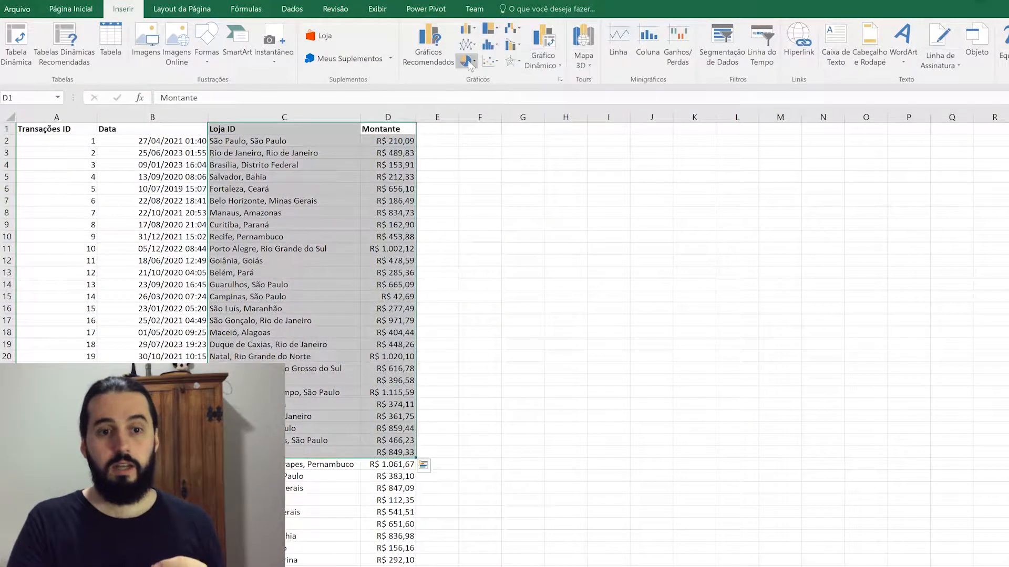
{"action": "left_click", "coordinate": [466, 60]}
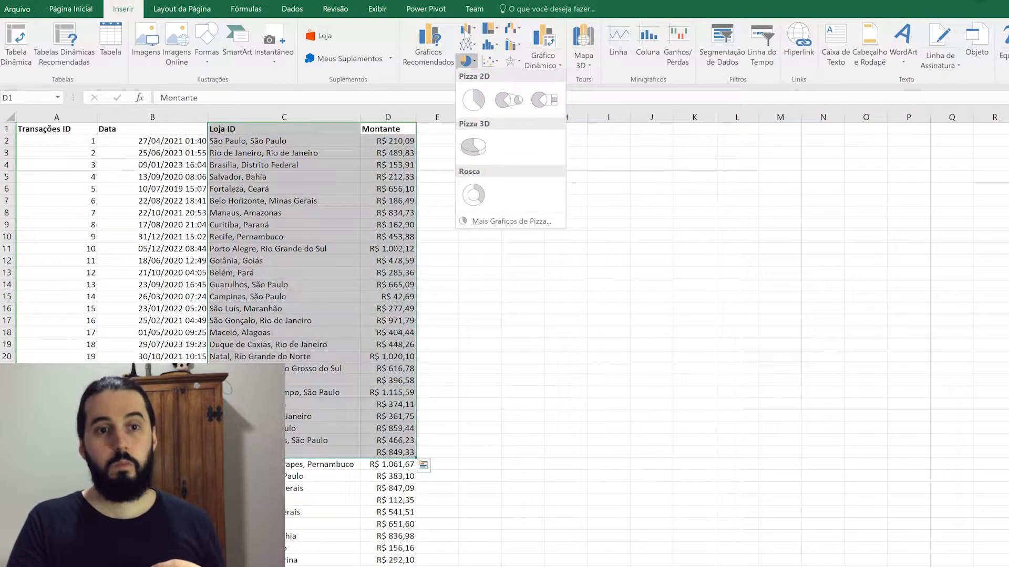
{"action": "left_click", "coordinate": [466, 29]}
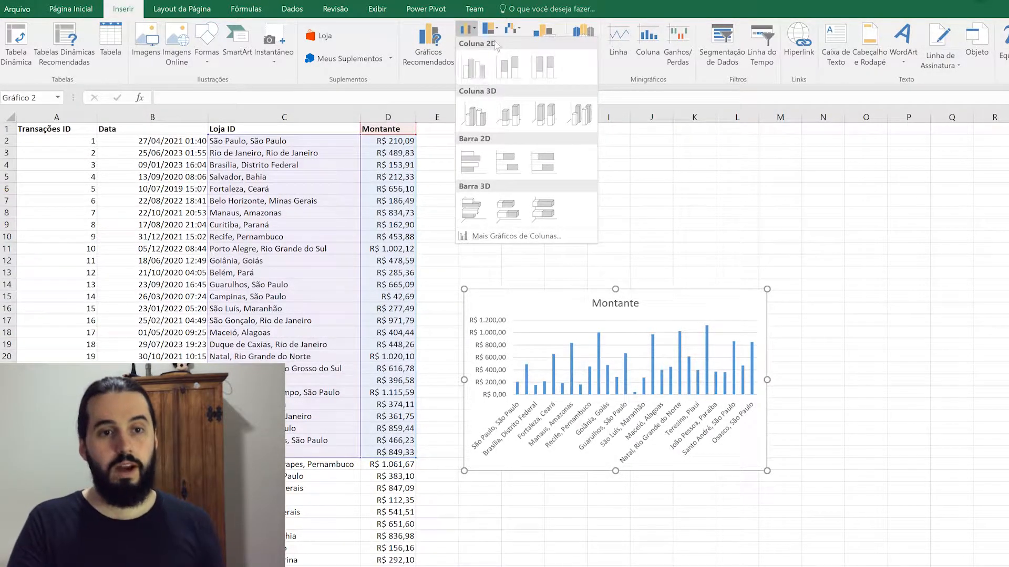
{"action": "left_click", "coordinate": [443, 83]}
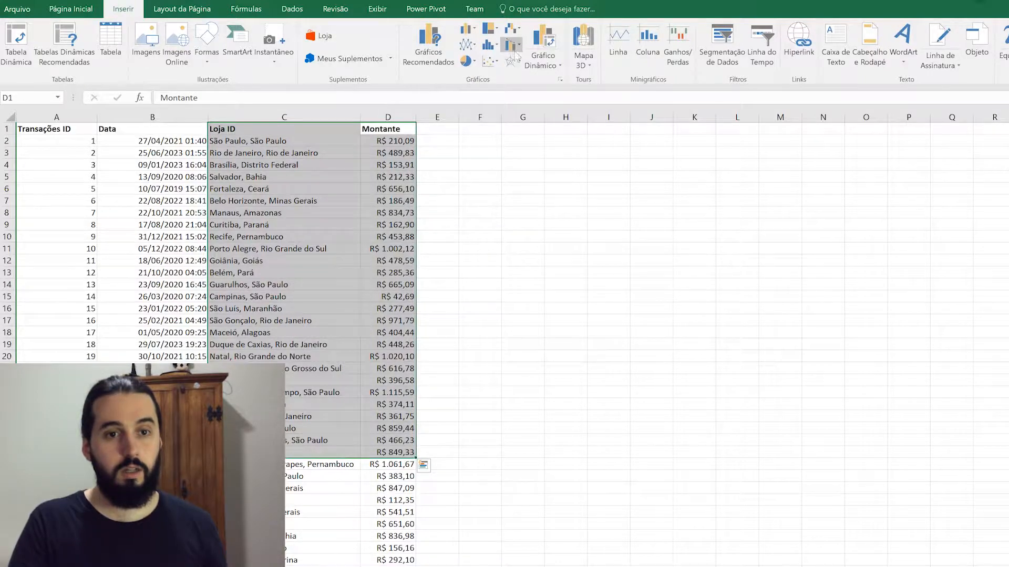
{"action": "left_click", "coordinate": [467, 45]}
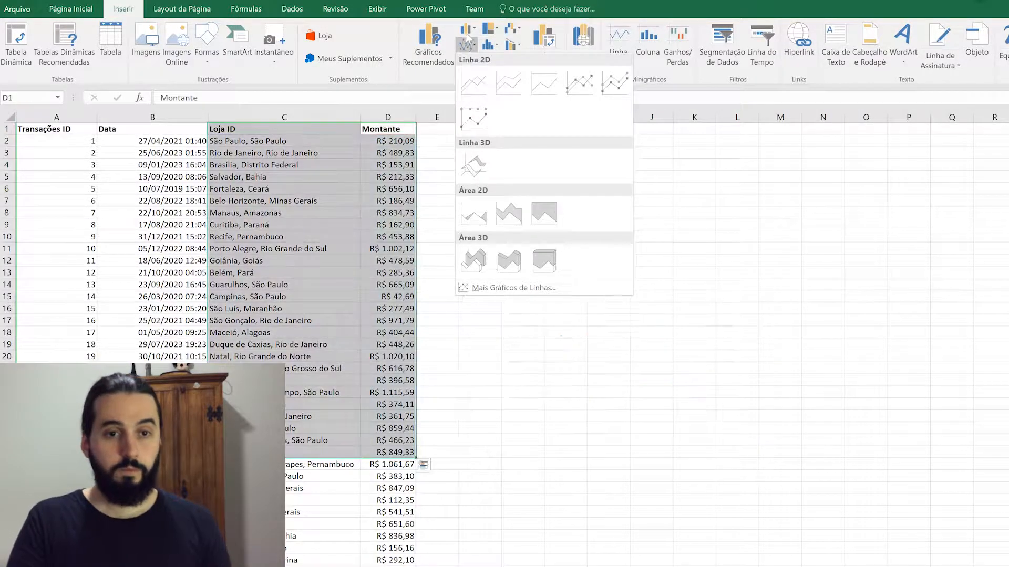
{"action": "left_click", "coordinate": [466, 28]}
{"action": "left_click", "coordinate": [473, 64]}
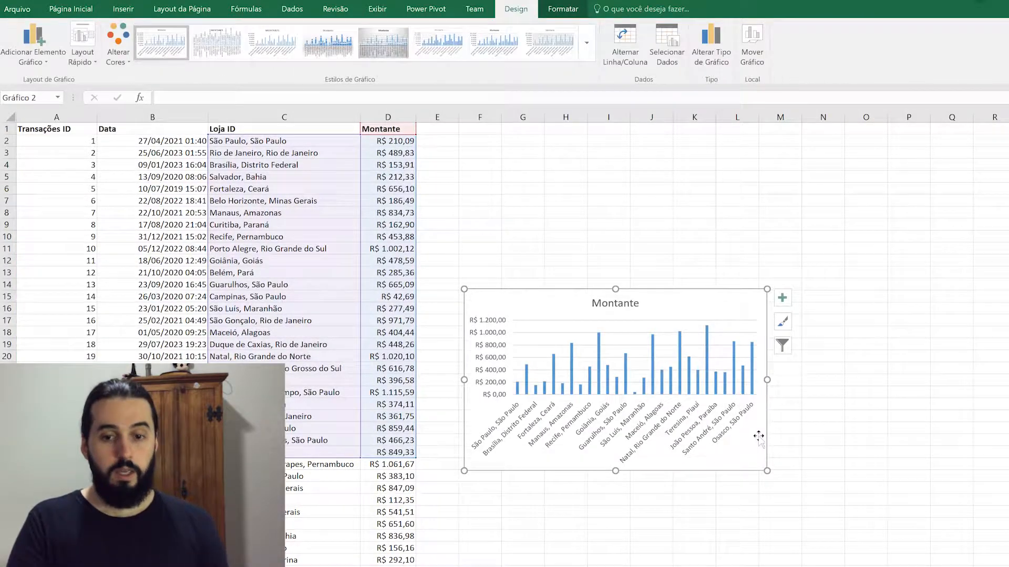
Widen and heighten the Montante chart so every store label fits, and move it up beside the transaction data
{"action": "left_click_drag", "start_coordinate": [766, 380], "coordinate": [981, 380]}
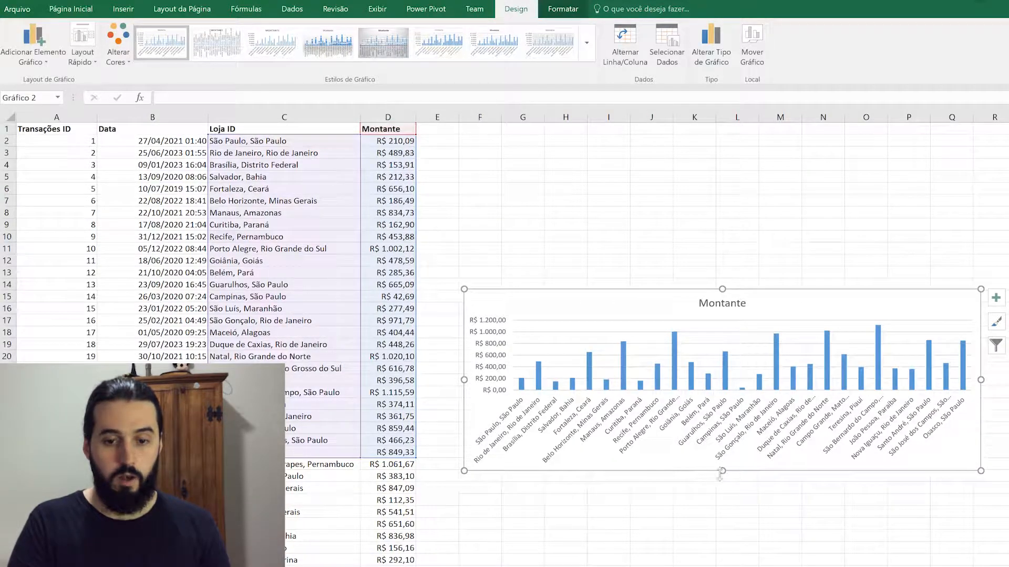
{"action": "left_click_drag", "start_coordinate": [720, 474], "coordinate": [711, 528]}
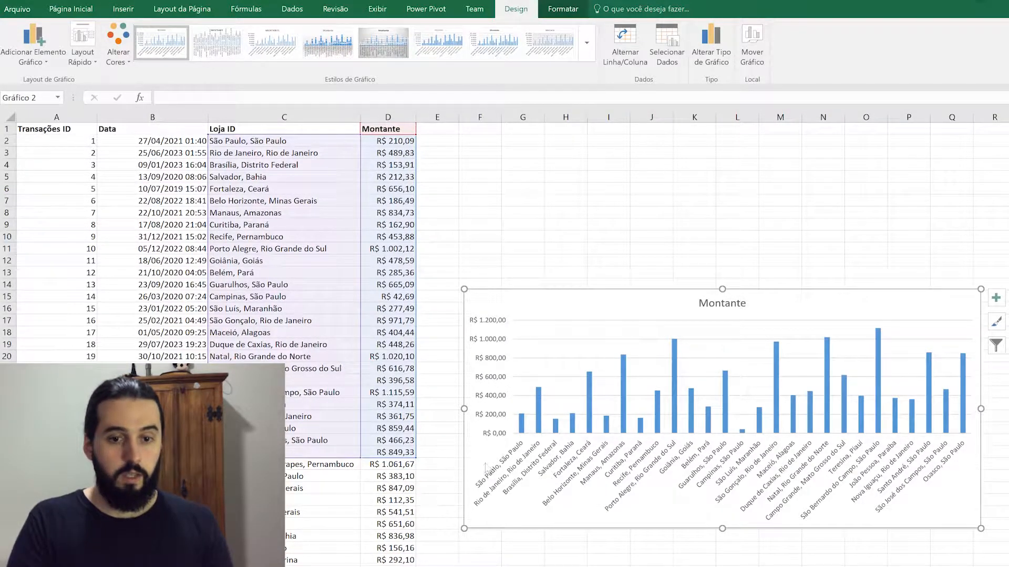
{"action": "left_click_drag", "start_coordinate": [621, 301], "coordinate": [602, 164]}
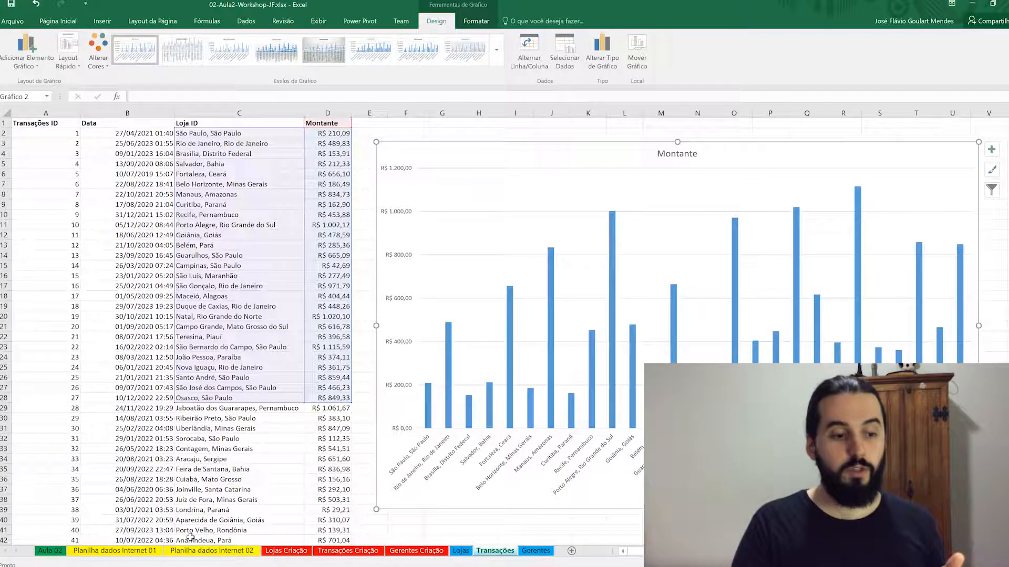
Check the lesson topics on the Aula 02 sheet and go to the header row of the Lojas Criação sheet
{"action": "left_click", "coordinate": [50, 550]}
{"action": "left_click", "coordinate": [323, 297]}
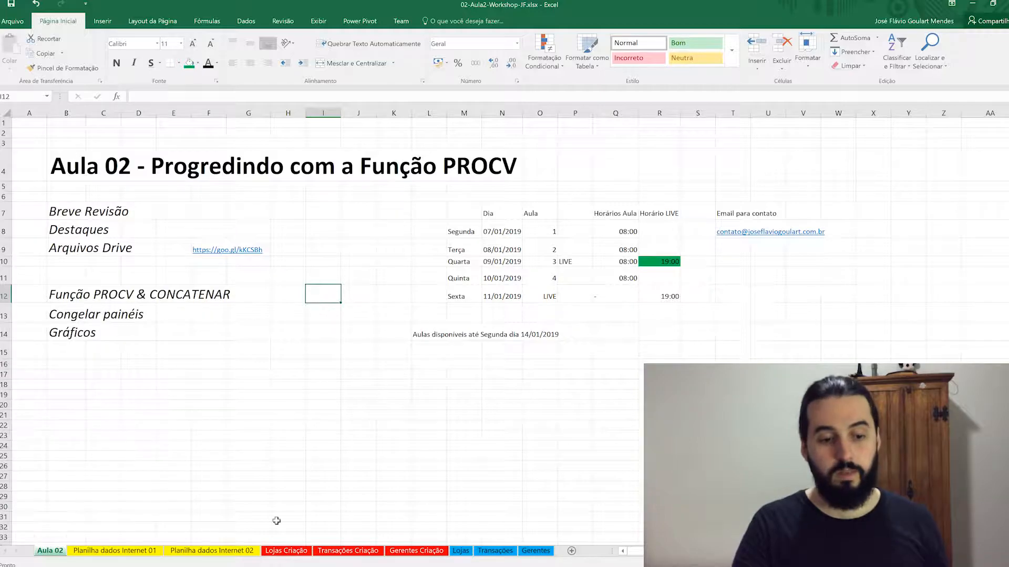
{"action": "left_click", "coordinate": [286, 550]}
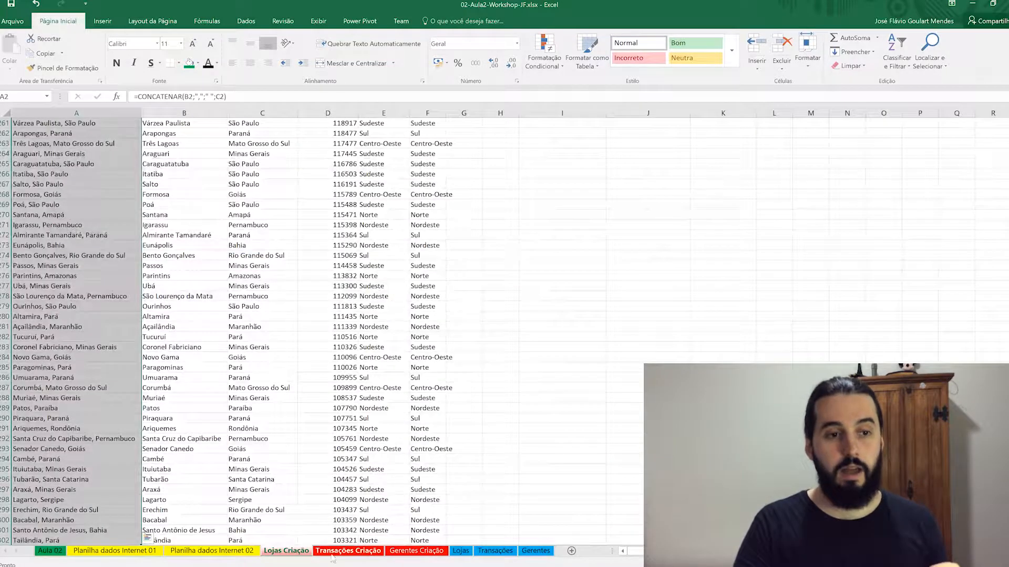
{"action": "left_click", "coordinate": [284, 256]}
{"action": "scroll", "coordinate": [286, 263], "scroll_direction": "up", "scroll_amount": 9}
{"action": "key", "text": "ctrl+Up"}
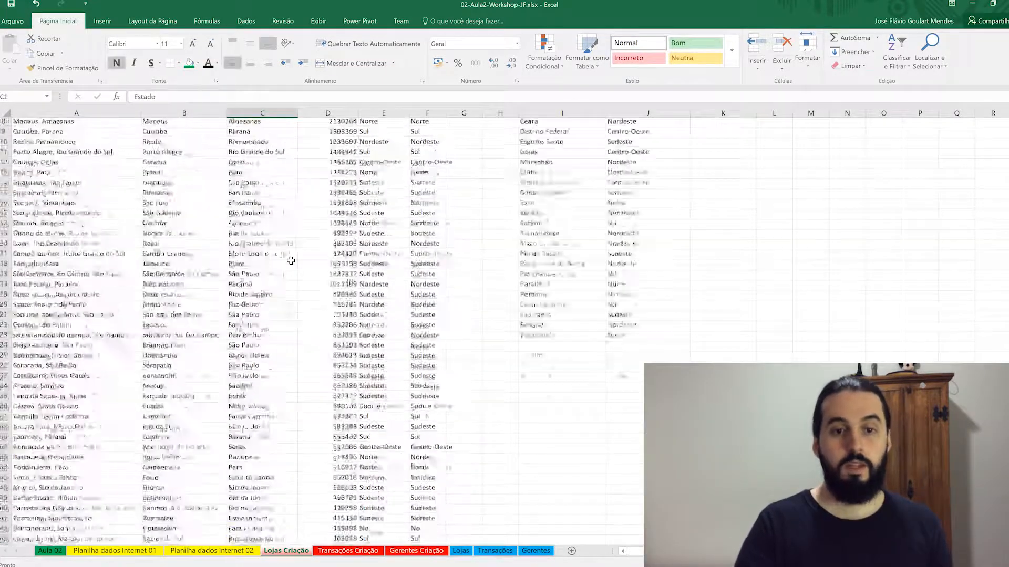
Examine the Loja ID, Cidade and Estado cells in rows 3 and 4 and the state-to-region list in columns I and J
{"action": "left_click", "coordinate": [250, 144]}
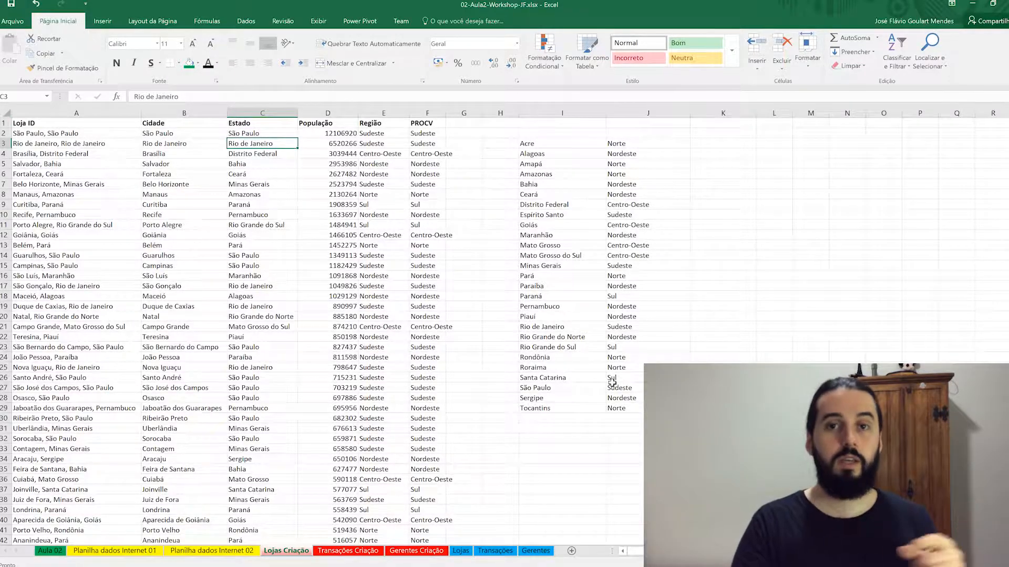
{"action": "left_click", "coordinate": [636, 225]}
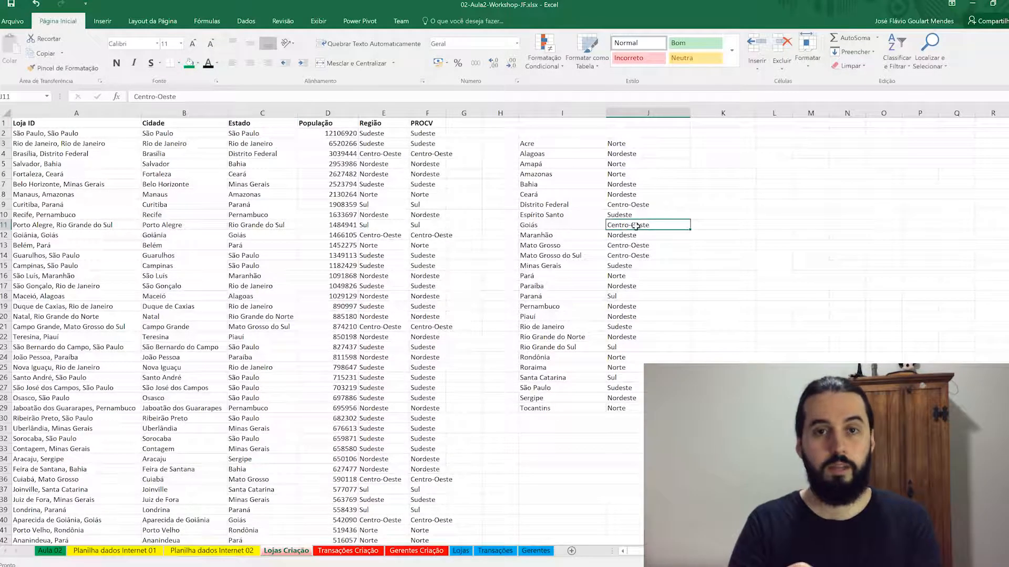
{"action": "left_click", "coordinate": [74, 142]}
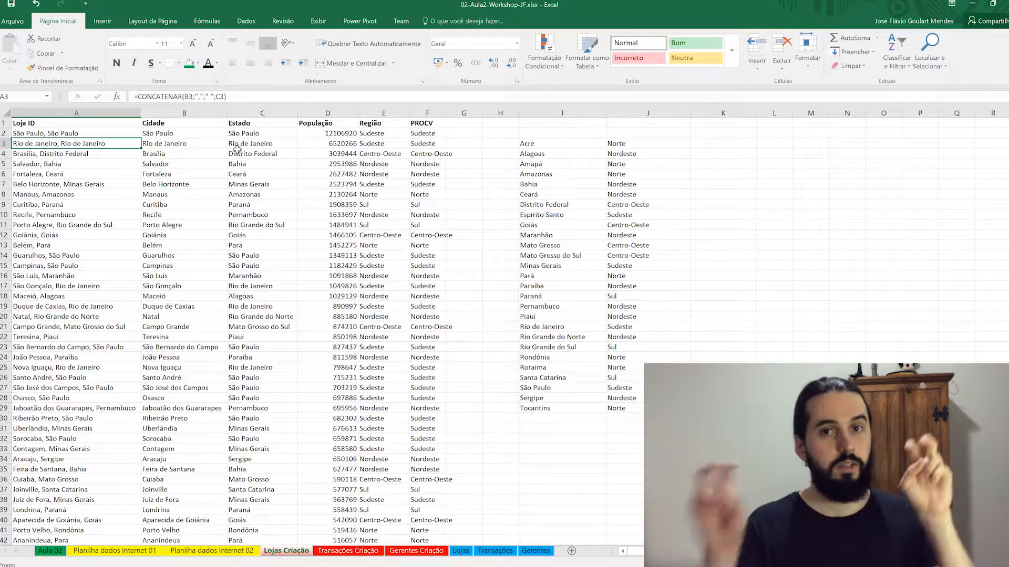
{"action": "left_click", "coordinate": [203, 141]}
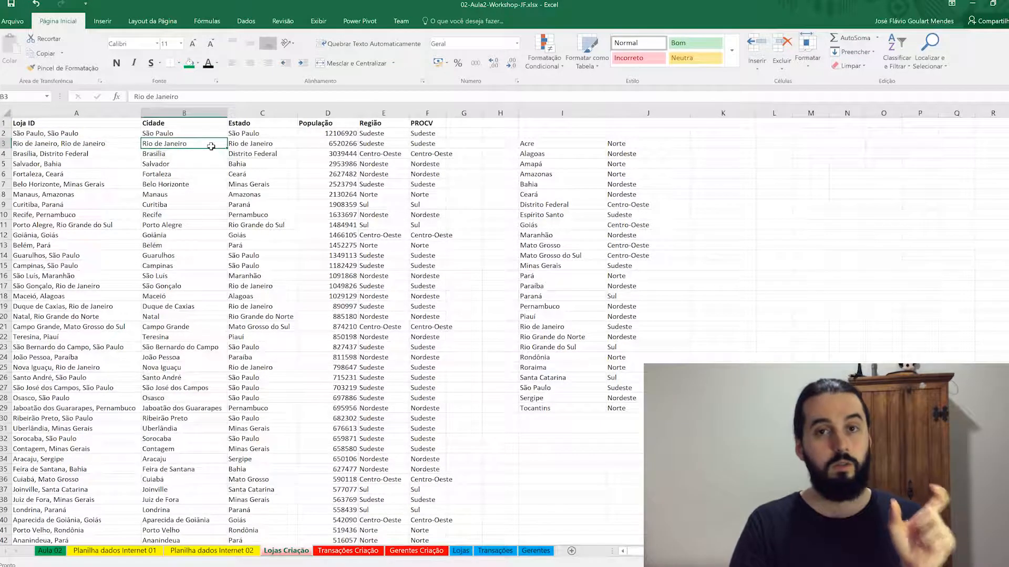
{"action": "left_click", "coordinate": [256, 149]}
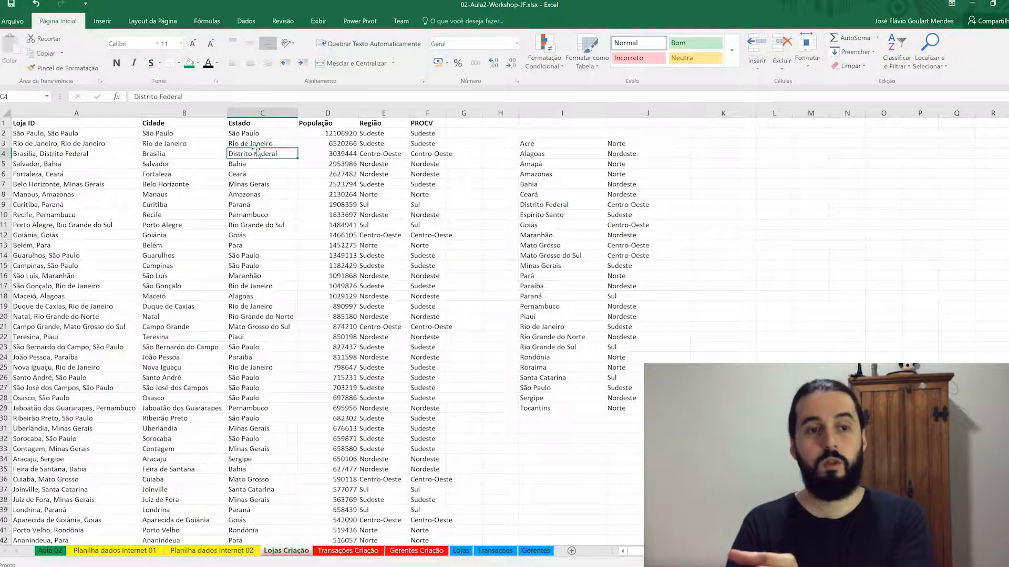
{"action": "left_click", "coordinate": [251, 145]}
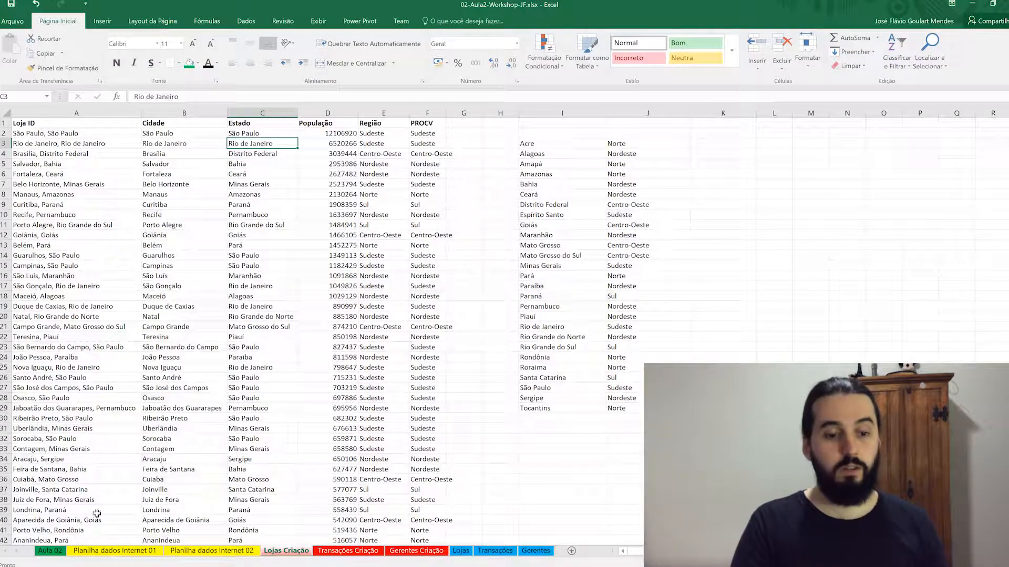
Freeze the panes of the Lojas Criação sheet at cell C10, locking rows 1 to 9 and columns A and B
{"action": "scroll", "coordinate": [259, 382], "scroll_direction": "down", "scroll_amount": 15}
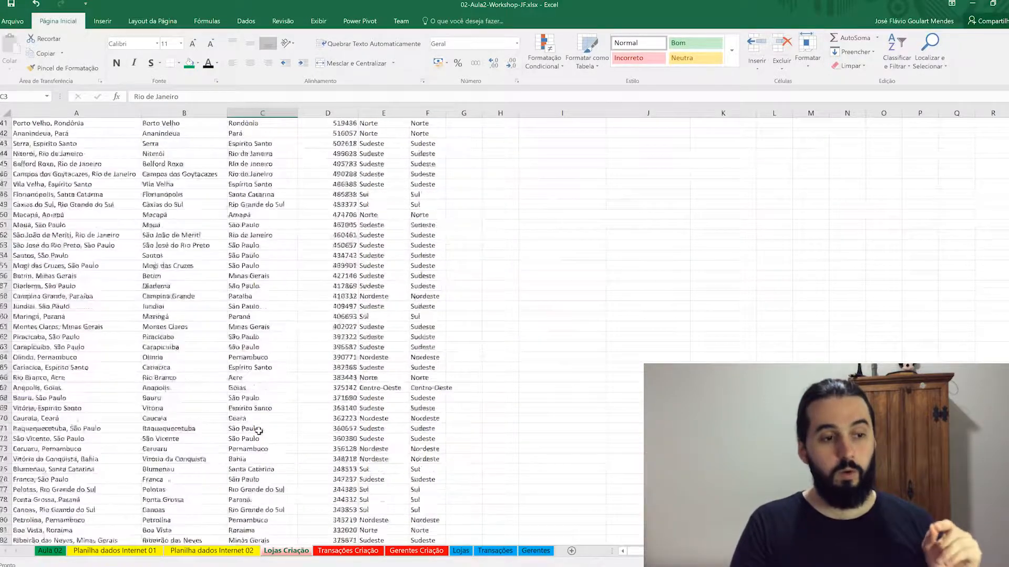
{"action": "scroll", "coordinate": [257, 438], "scroll_direction": "up", "scroll_amount": 8}
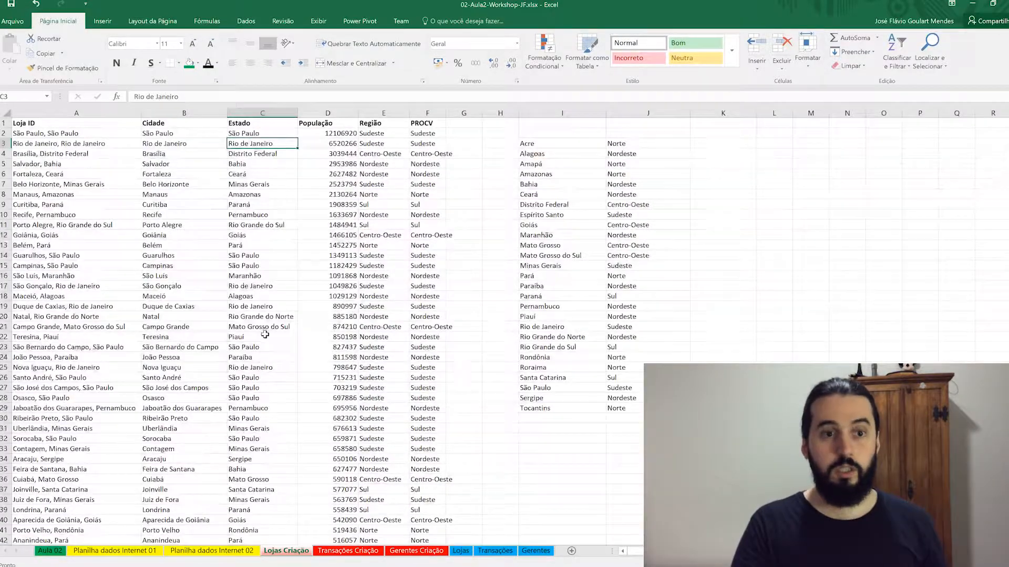
{"action": "left_click", "coordinate": [72, 124]}
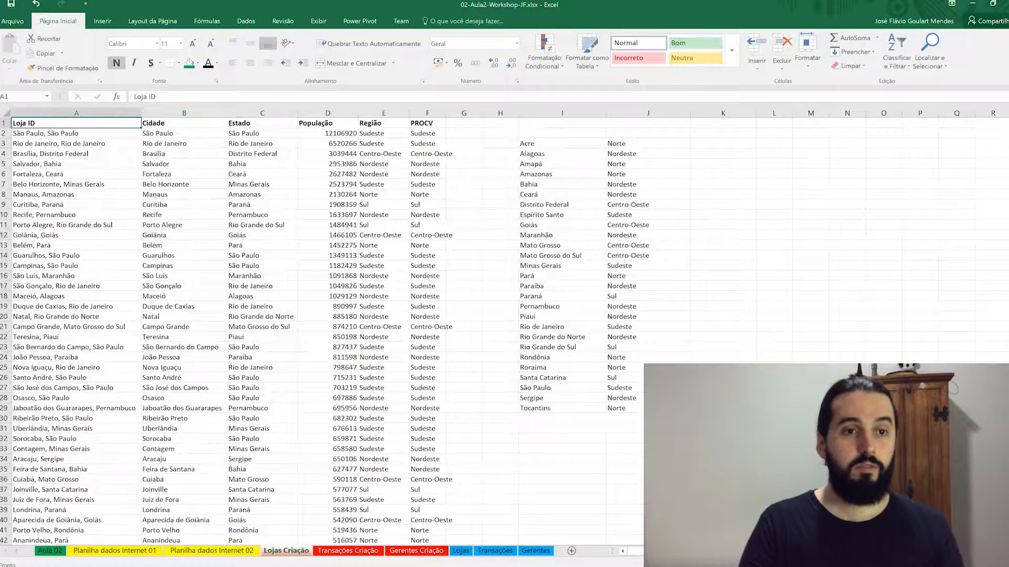
{"action": "left_click", "coordinate": [319, 21]}
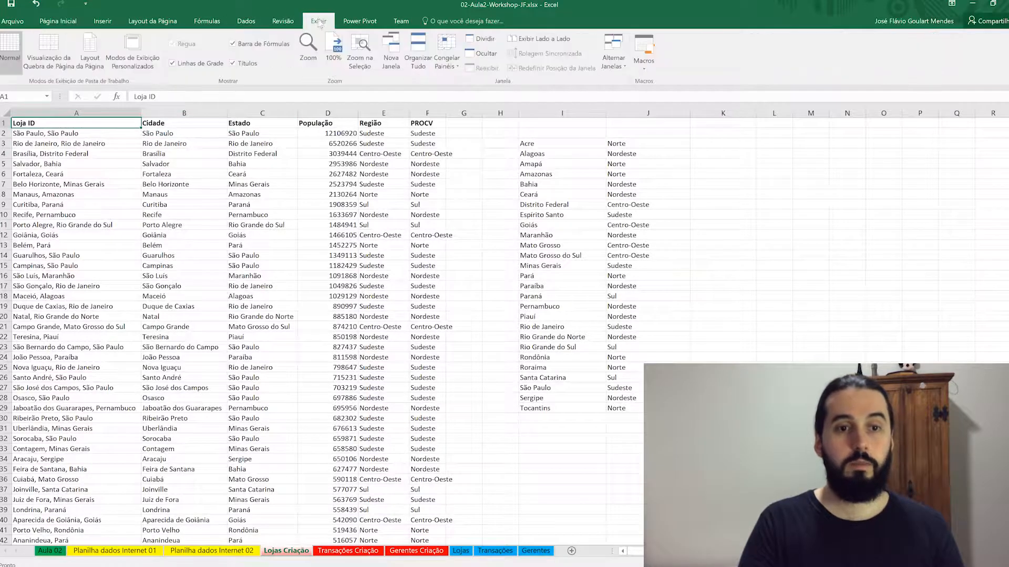
{"action": "left_click", "coordinate": [447, 58]}
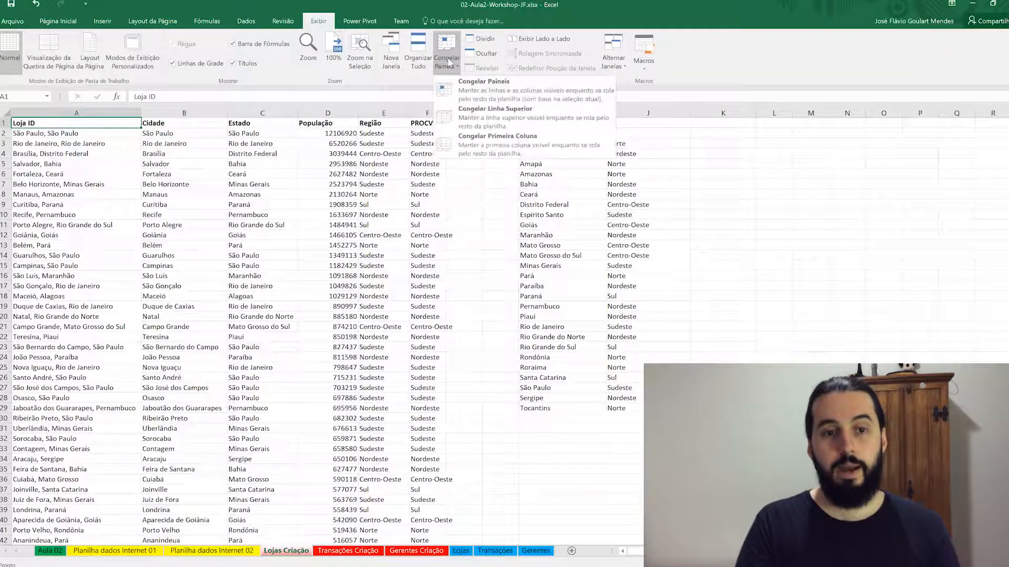
{"action": "left_click", "coordinate": [477, 100]}
{"action": "left_click", "coordinate": [263, 215]}
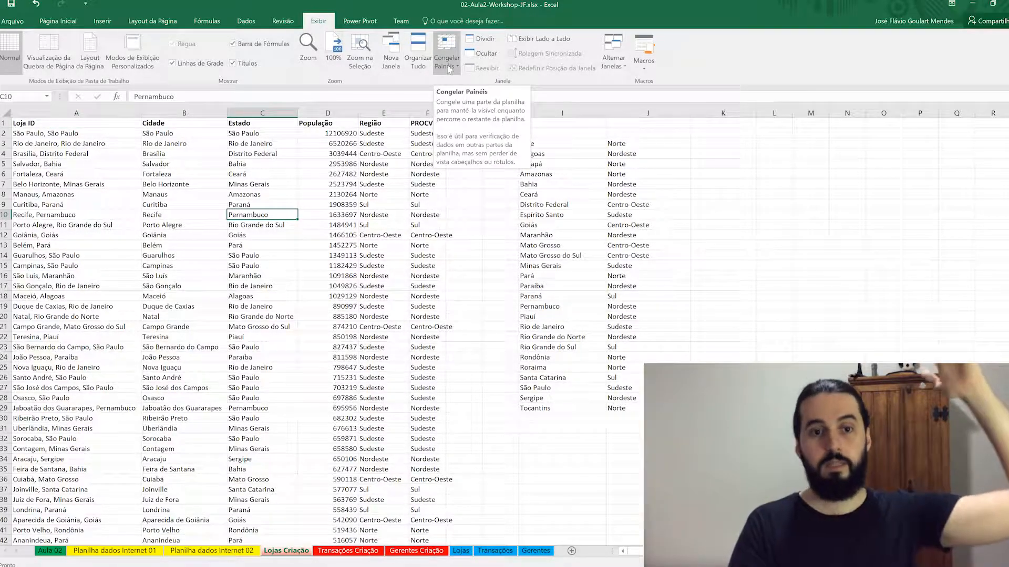
{"action": "left_click", "coordinate": [448, 69]}
{"action": "left_click", "coordinate": [486, 89]}
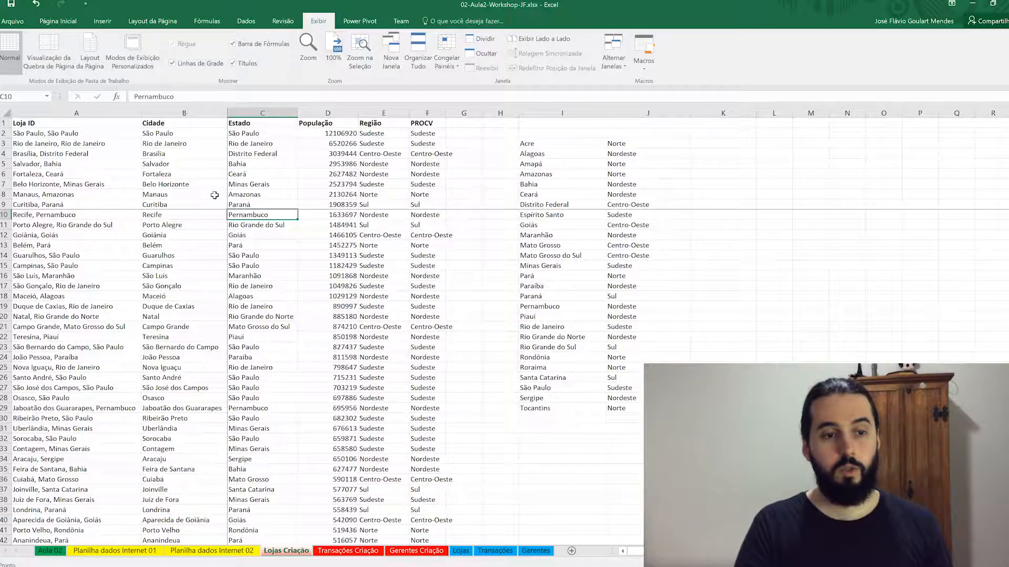
Check how the frozen rows and columns behave when the sheet is moved vertically and horizontally
{"action": "scroll", "coordinate": [304, 288], "scroll_direction": "down", "scroll_amount": 7}
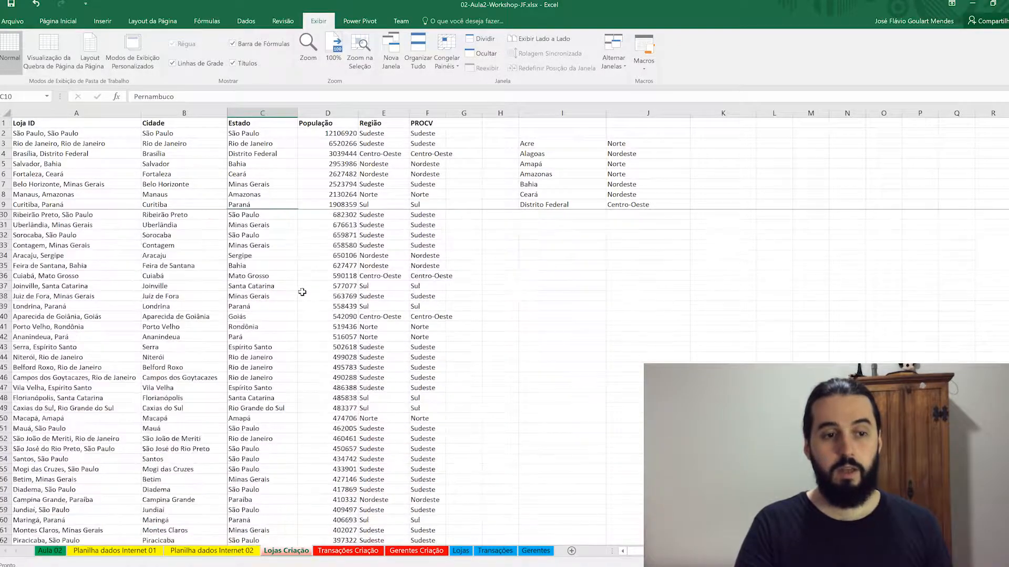
{"action": "scroll", "coordinate": [303, 290], "scroll_direction": "up", "scroll_amount": 7}
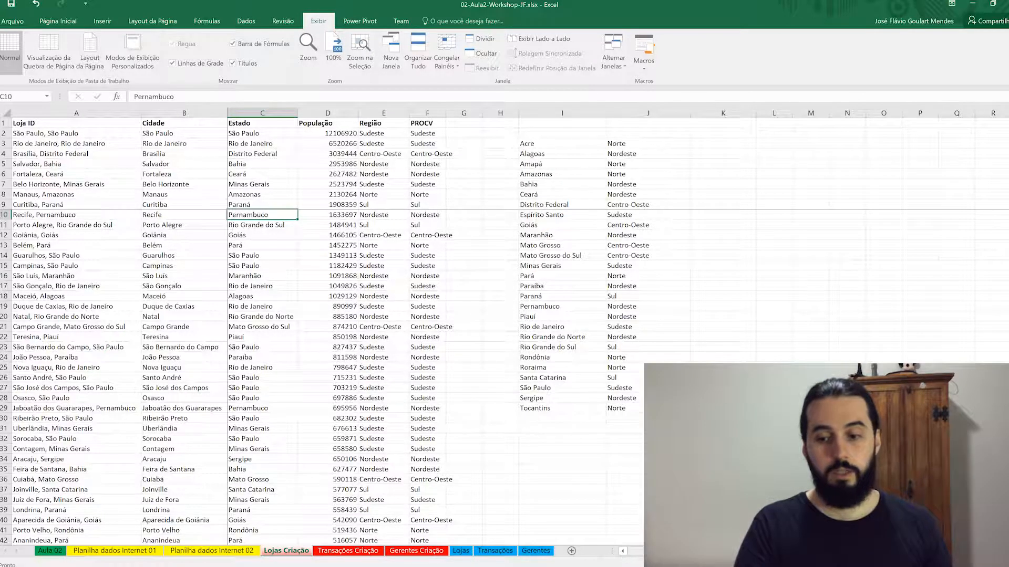
{"action": "scroll", "coordinate": [431, 325], "scroll_direction": "right", "scroll_amount": 4}
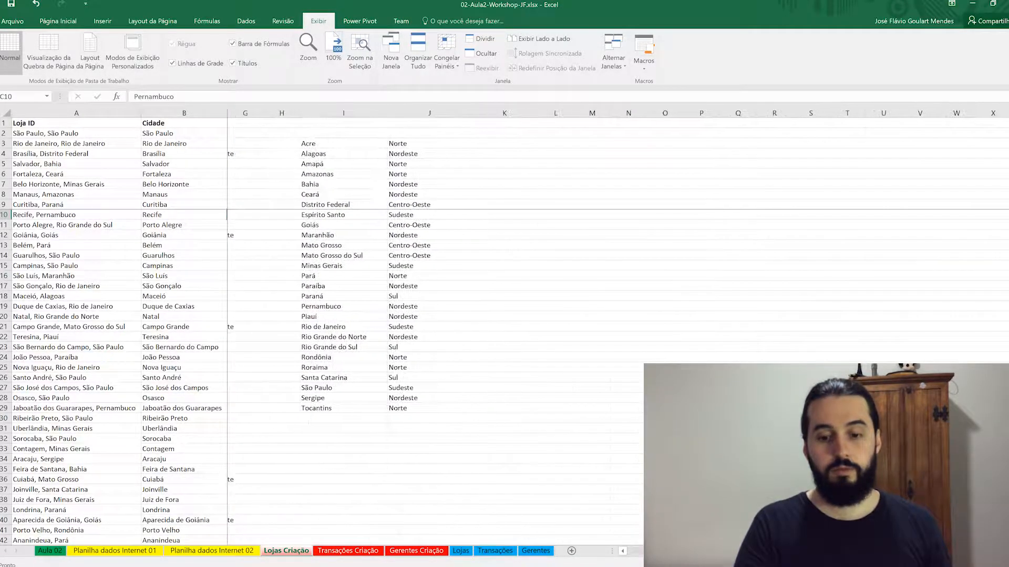
{"action": "scroll", "coordinate": [431, 326], "scroll_direction": "left", "scroll_amount": 4}
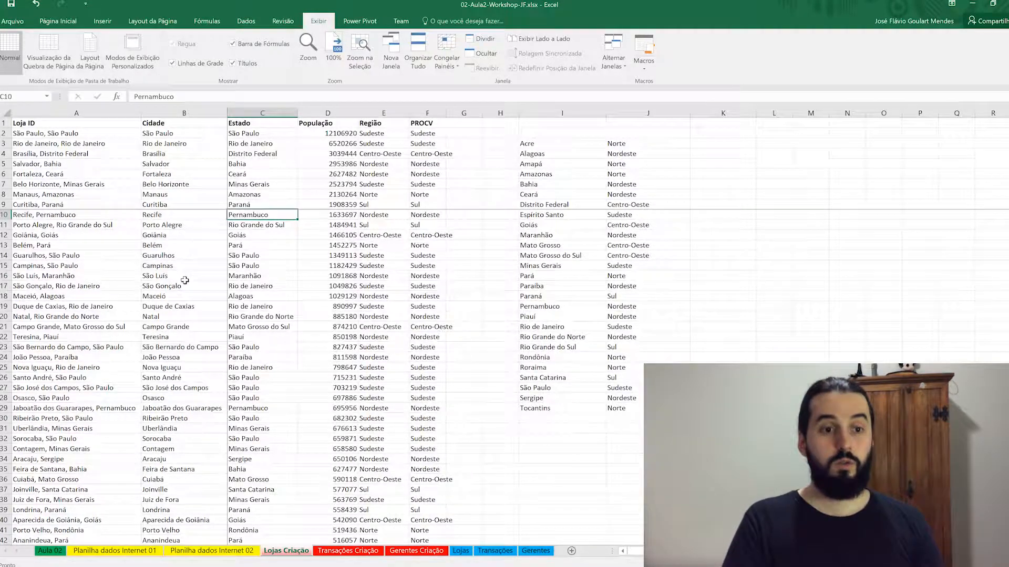
Freeze only the top row of the Lojas Criação sheet and check the headers against the lower rows
{"action": "left_click", "coordinate": [446, 53]}
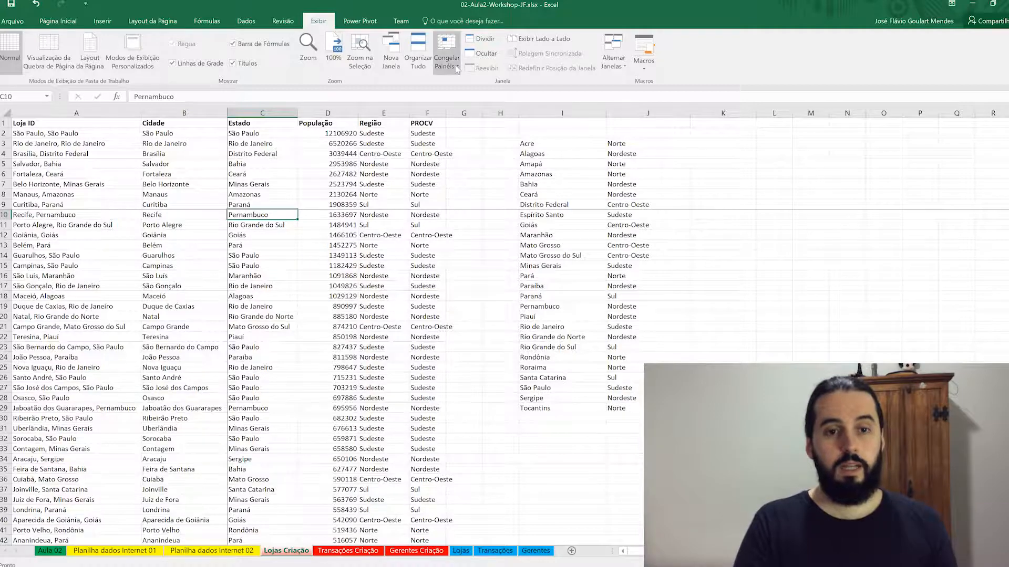
{"action": "left_click", "coordinate": [471, 120]}
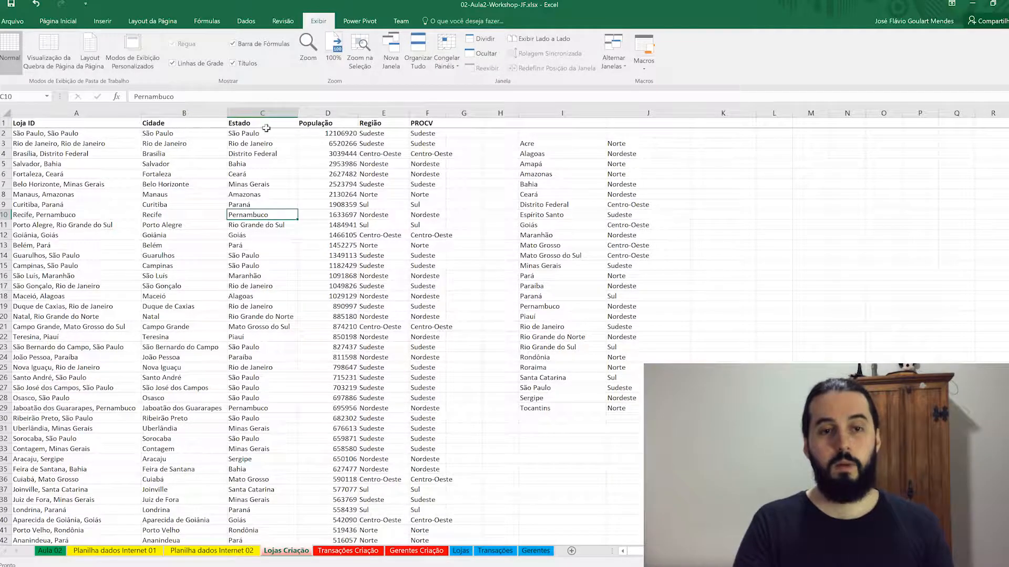
{"action": "scroll", "coordinate": [327, 285], "scroll_direction": "down", "scroll_amount": 4}
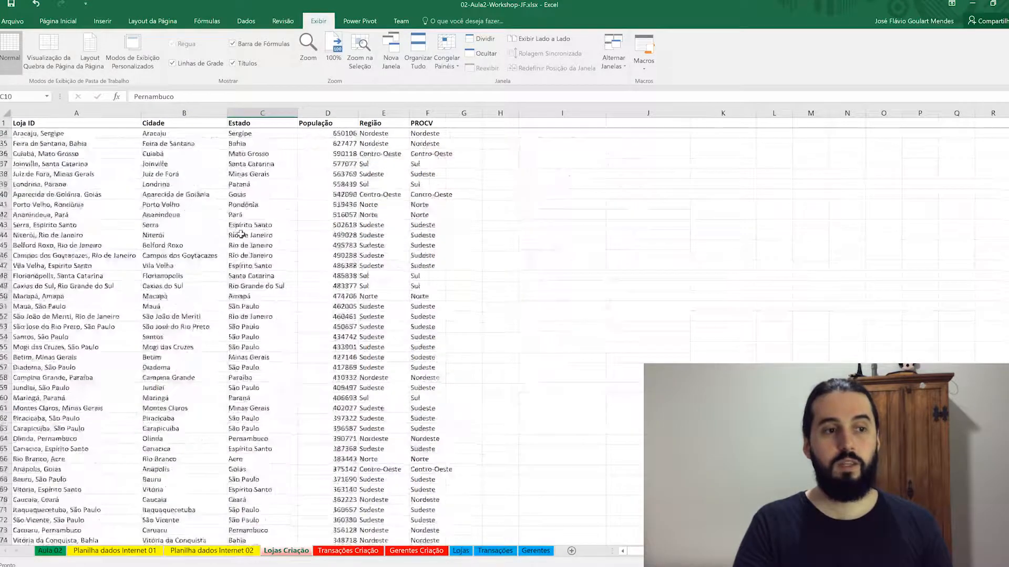
{"action": "scroll", "coordinate": [315, 231], "scroll_direction": "up", "scroll_amount": 4}
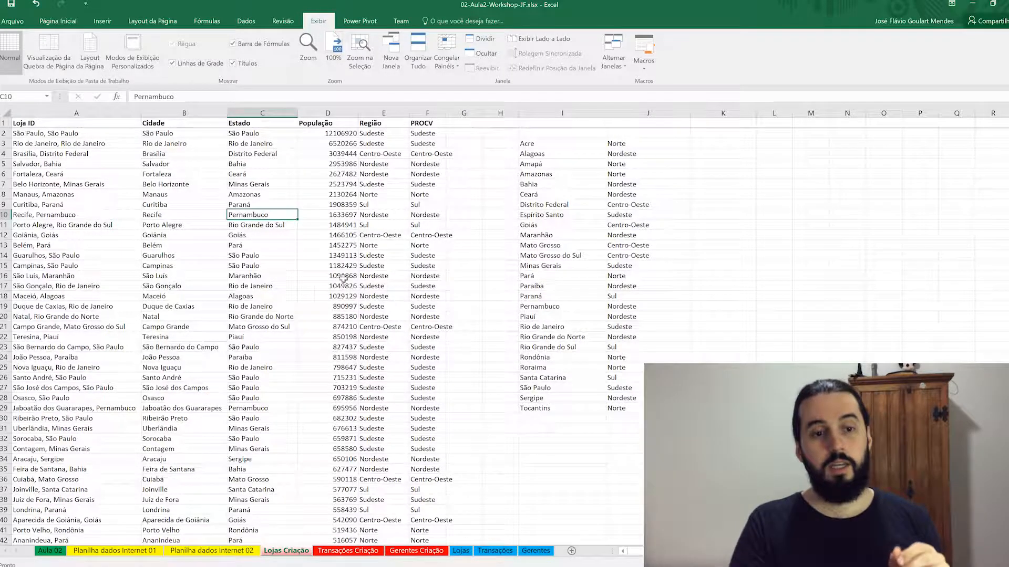
{"action": "left_click", "coordinate": [348, 215]}
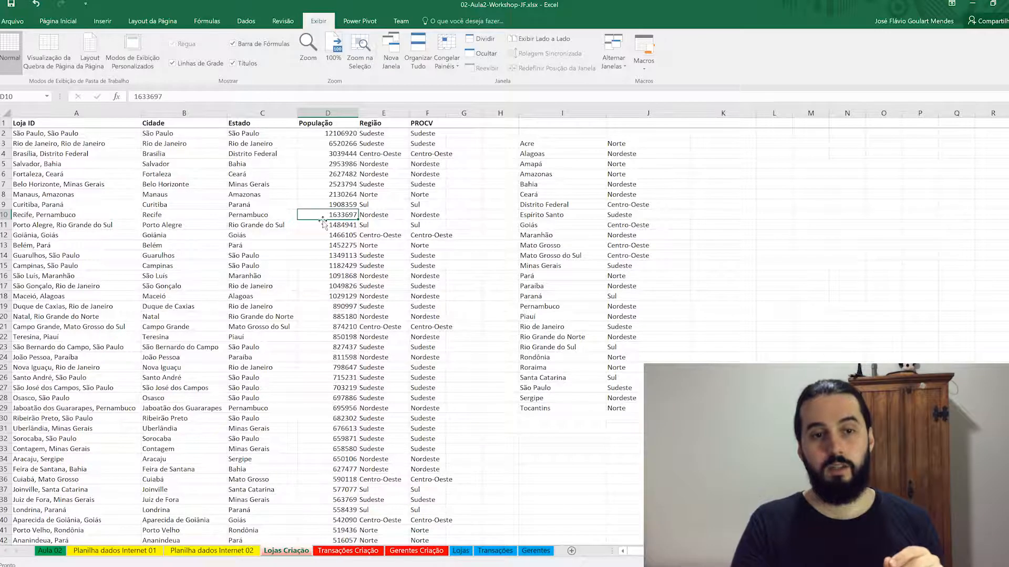
{"action": "left_click", "coordinate": [462, 69]}
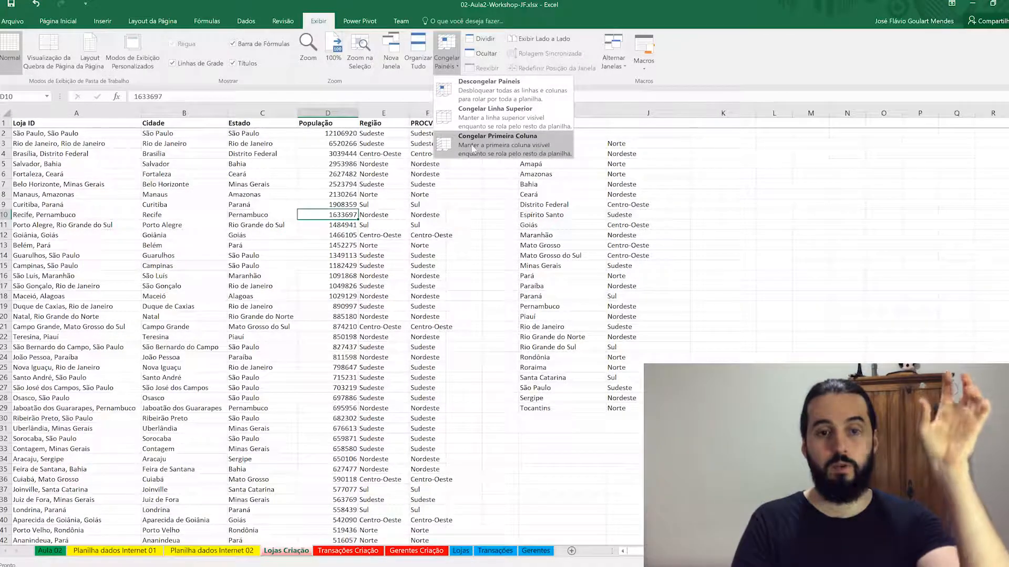
{"action": "left_click", "coordinate": [328, 142]}
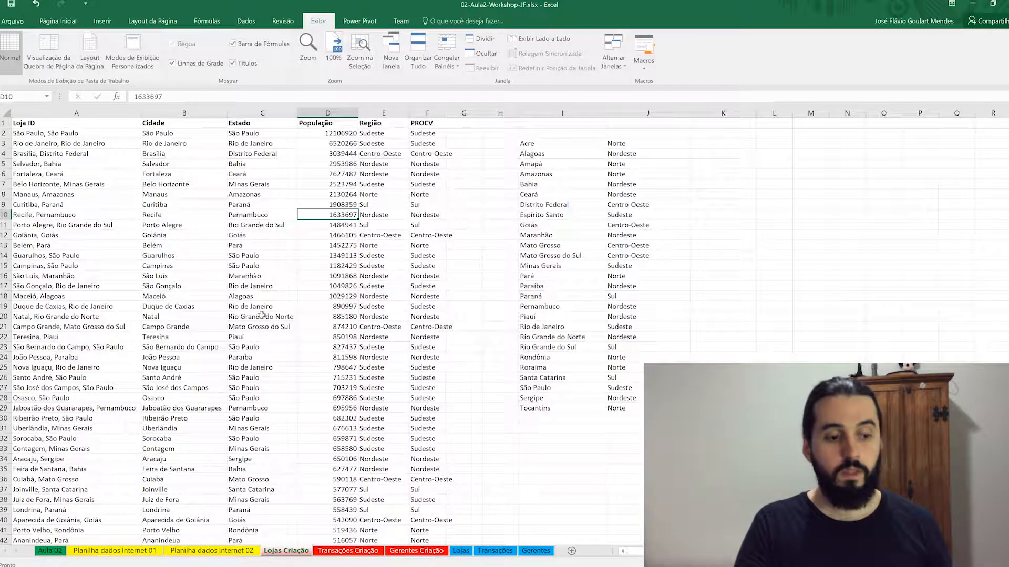
Review the lesson topics on the Aula 02 sheet and go to the Montante chart on the Transações sheet
{"action": "left_click", "coordinate": [58, 555]}
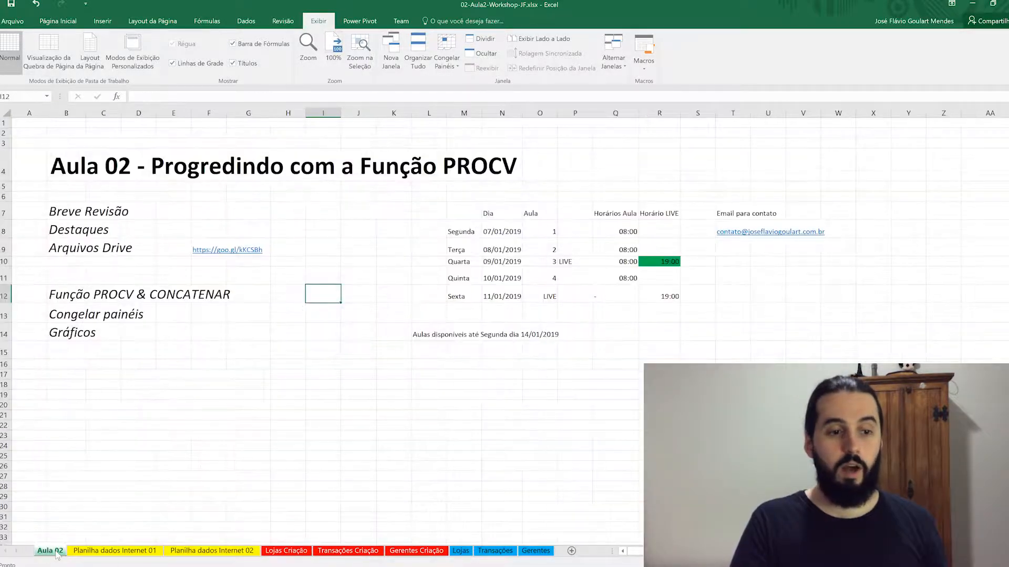
{"action": "left_click", "coordinate": [287, 551]}
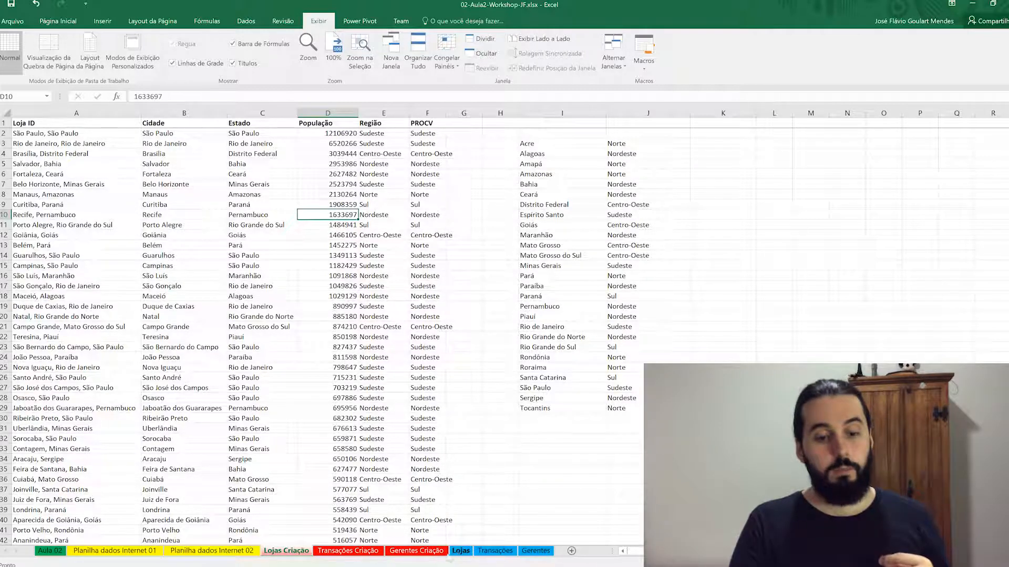
{"action": "left_click", "coordinate": [62, 553]}
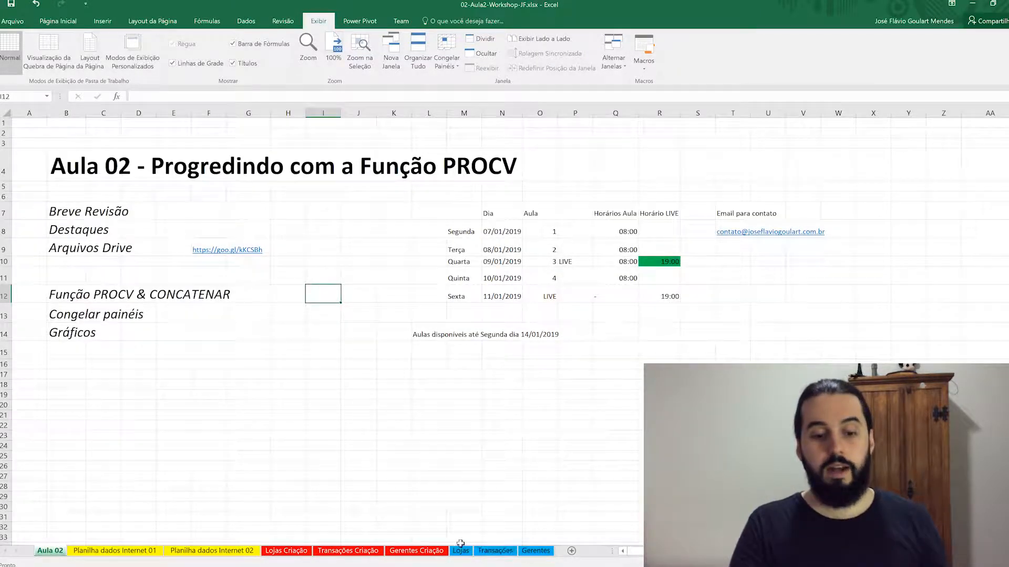
{"action": "left_click", "coordinate": [499, 552]}
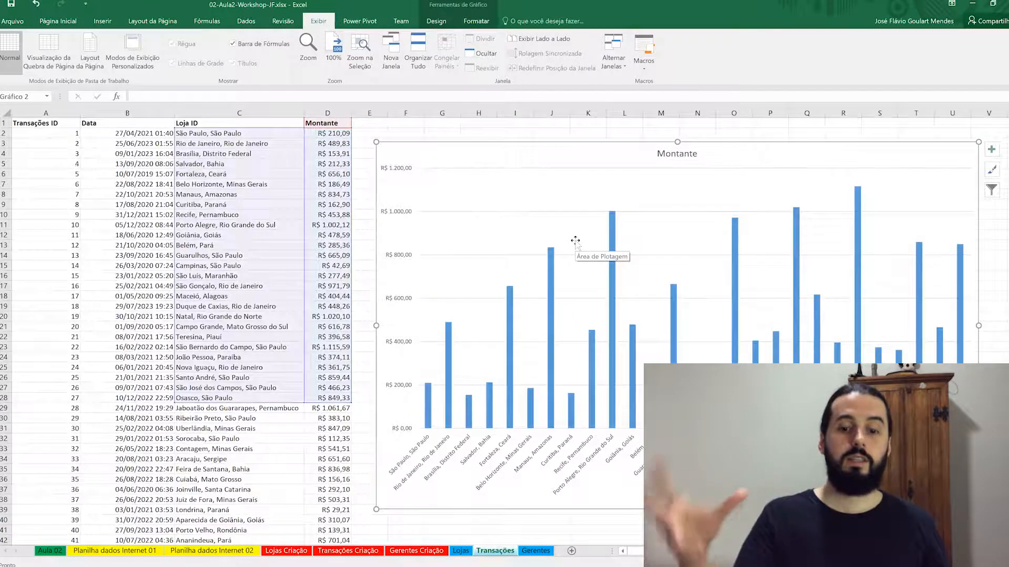